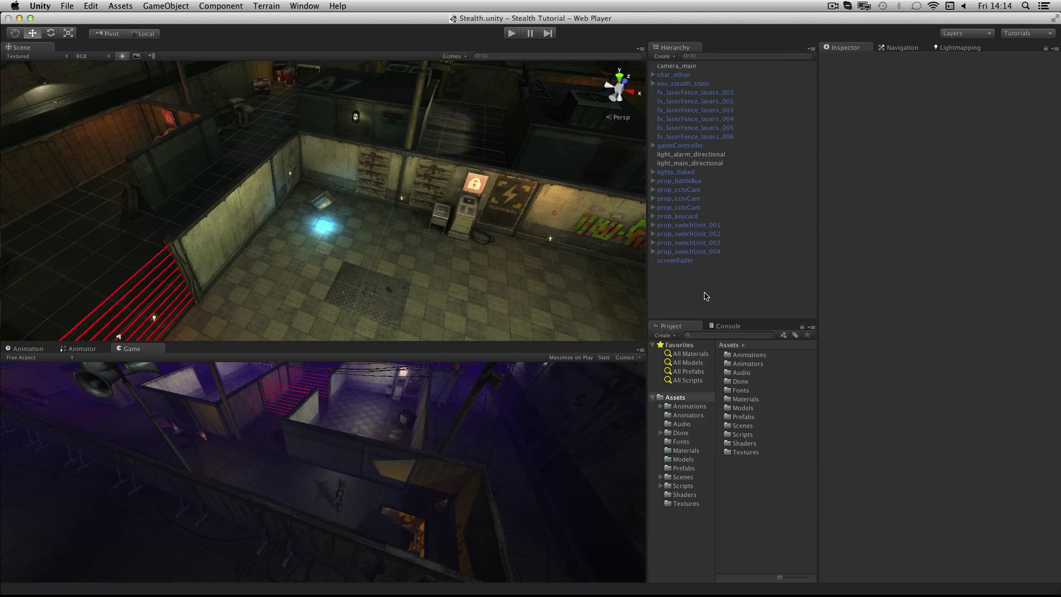
- Open the Stealth project's Models folder to list door_generic_slide and the other models
{"action": "left_click", "coordinate": [688, 458]}
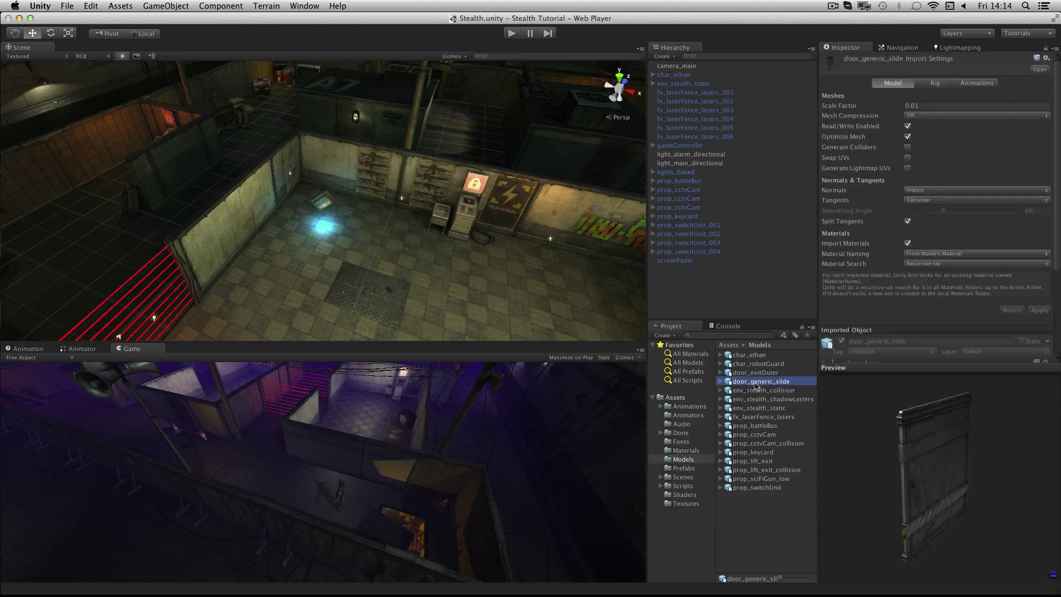
- Place door_generic_slide in the scene at position (-6, 0, 7) with Y rotation 90
{"action": "mouse_move", "coordinate": [755, 384]}
{"action": "left_mouse_down"}
{"action": "mouse_move", "coordinate": [497, 257]}
{"action": "mouse_move", "coordinate": [440, 282]}
{"action": "left_mouse_up"}
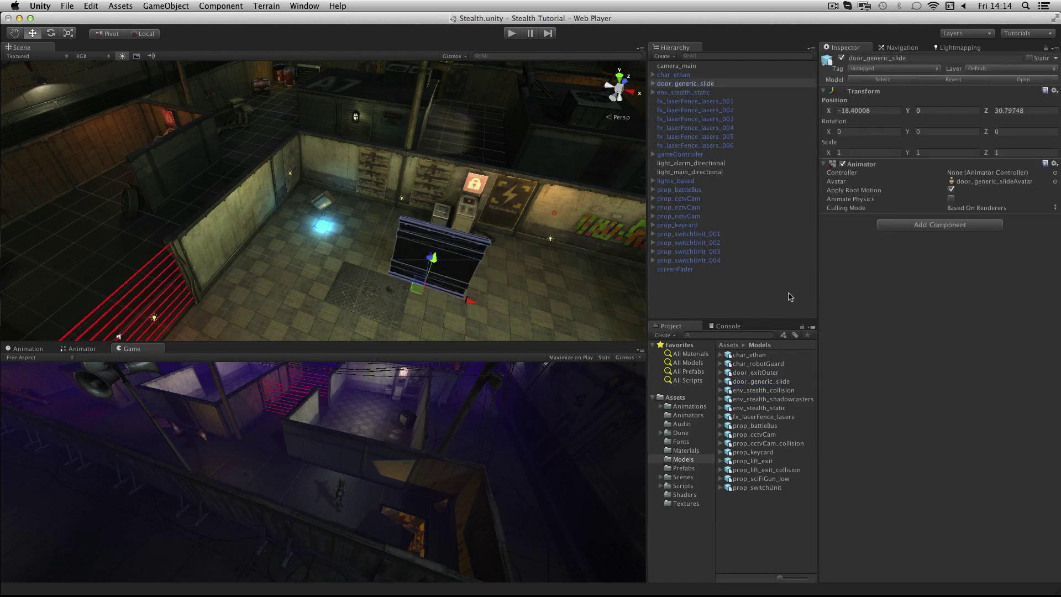
{"action": "left_click", "coordinate": [881, 110]}
{"action": "type", "text": "-6"}
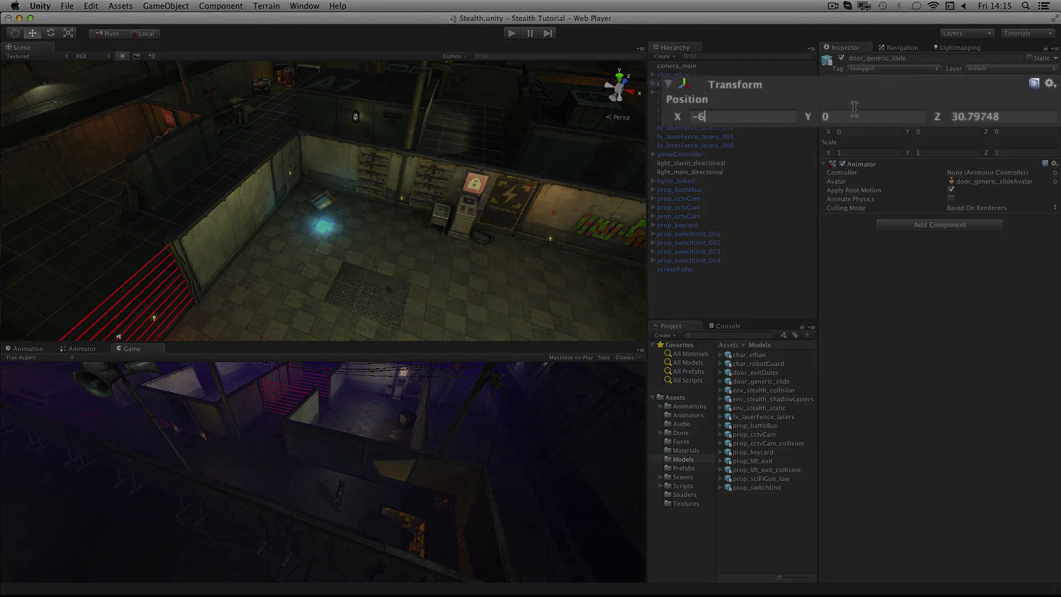
{"action": "left_click", "coordinate": [854, 110]}
{"action": "key", "text": "Tab"}
{"action": "type", "text": "7"}
{"action": "key", "text": "Return"}
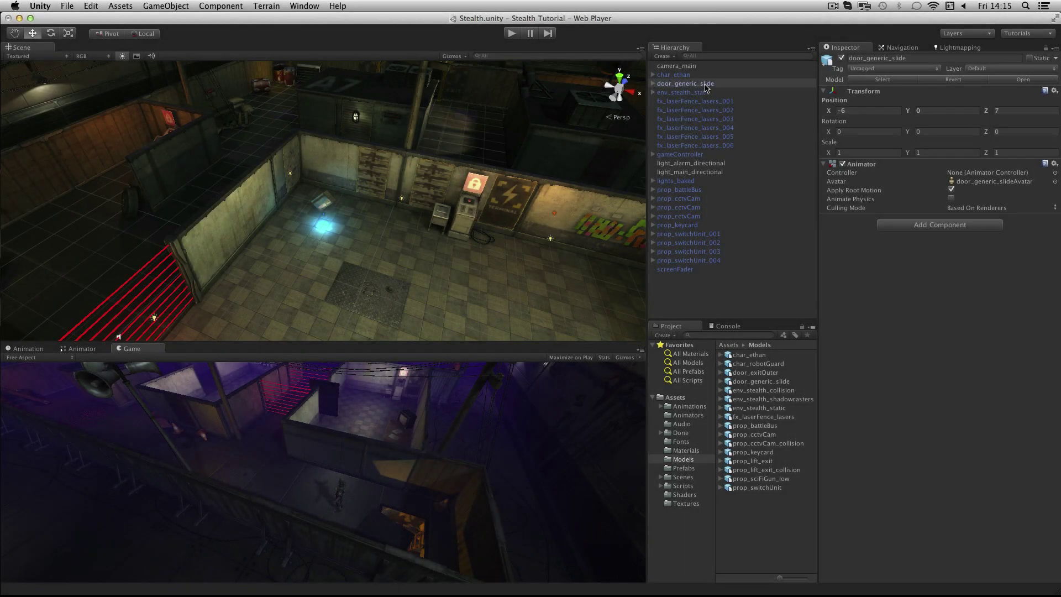
{"action": "double_click", "coordinate": [706, 85]}
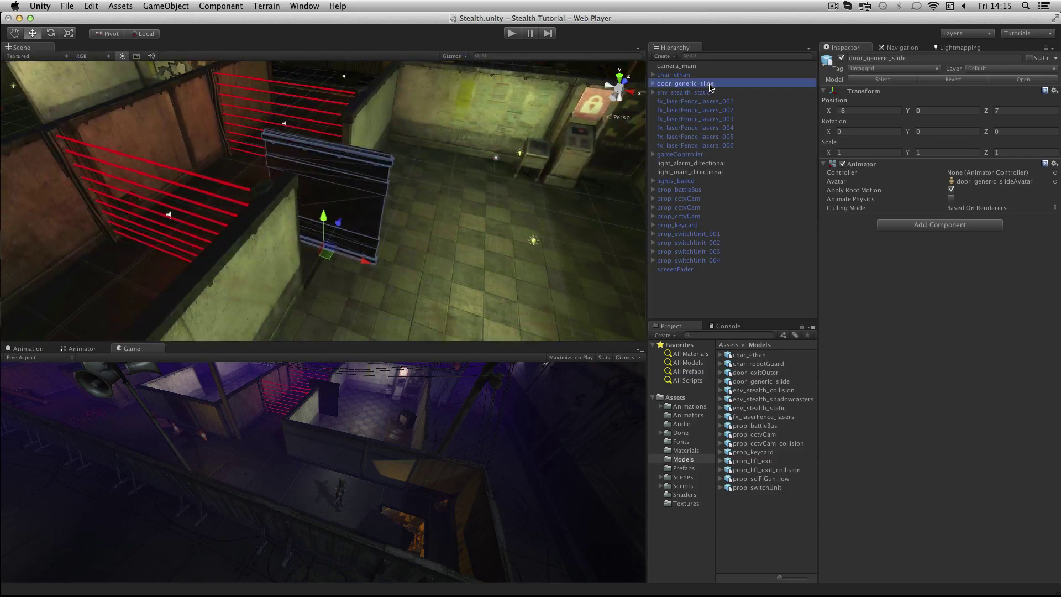
{"action": "left_click_drag", "start_coordinate": [561, 204], "coordinate": [576, 214], "text": "alt"}
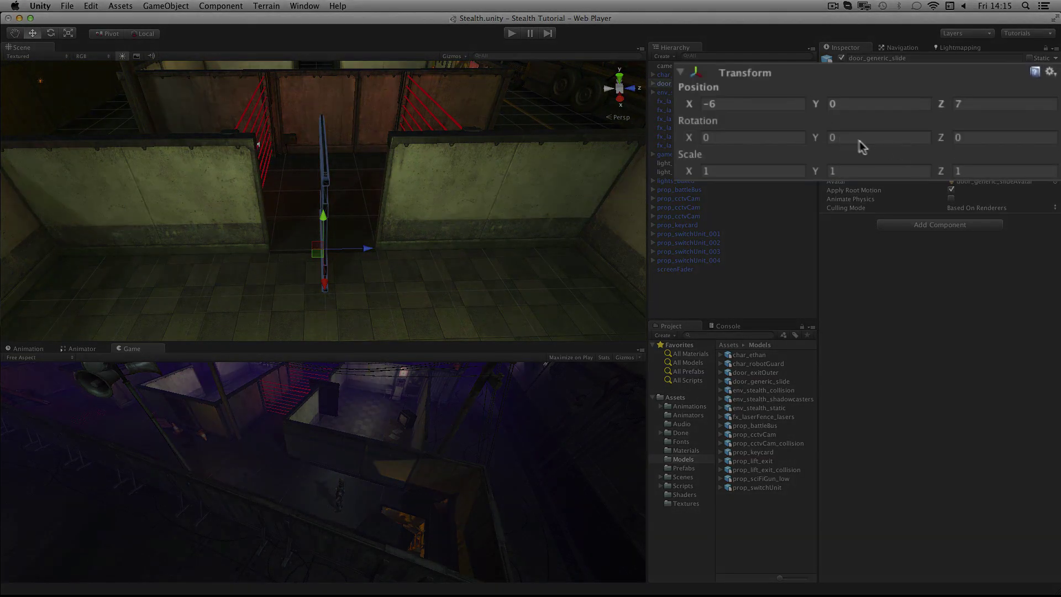
{"action": "left_click", "coordinate": [833, 139]}
{"action": "type", "text": "90"}
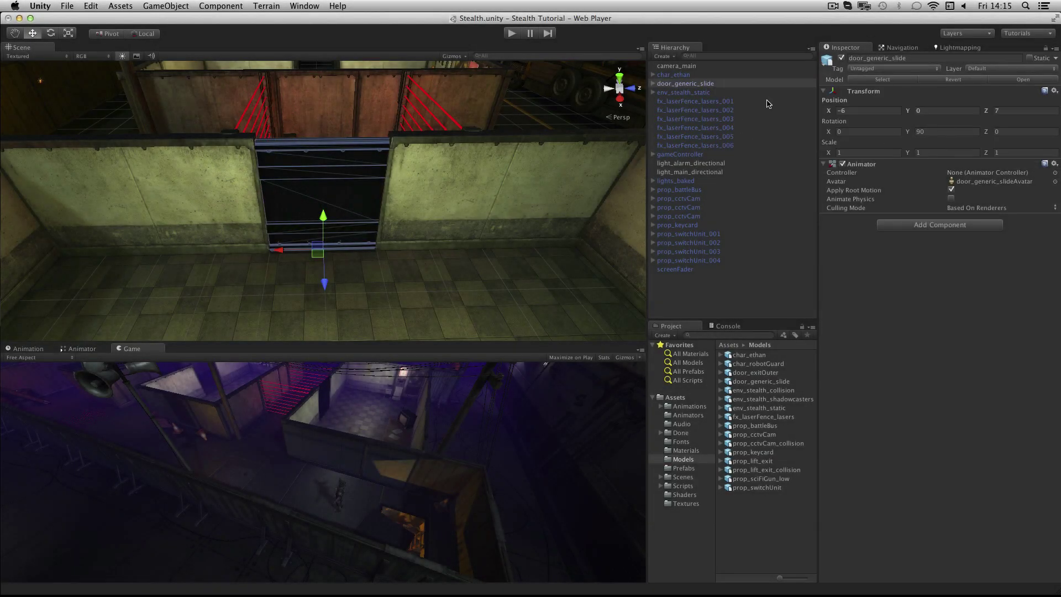
{"action": "left_click", "coordinate": [653, 84]}
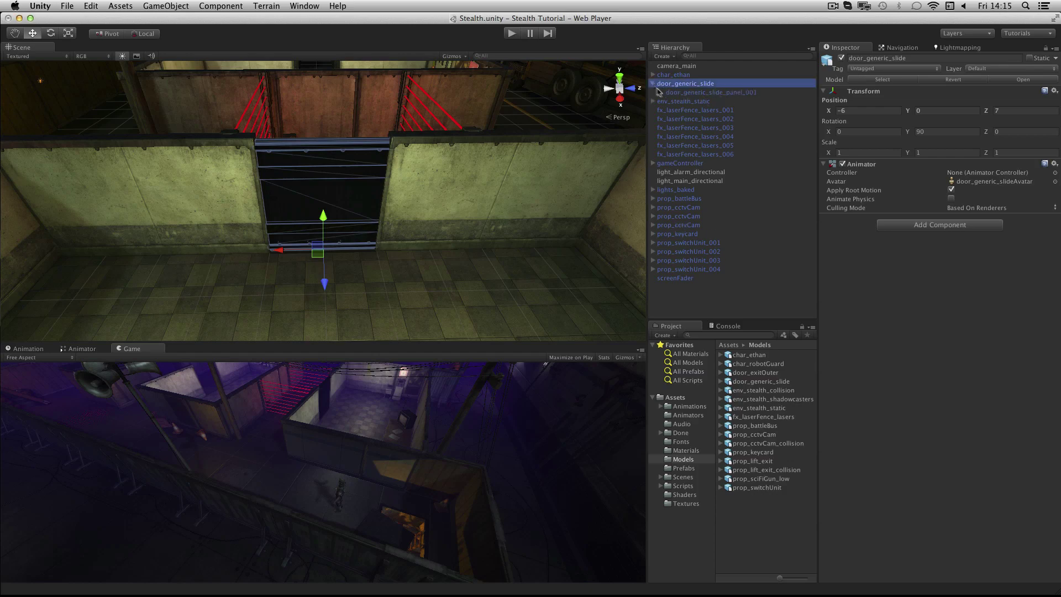
- Enable Use Light Probes on door_generic_slide_panel_001's Mesh Renderer
{"action": "left_click", "coordinate": [767, 94]}
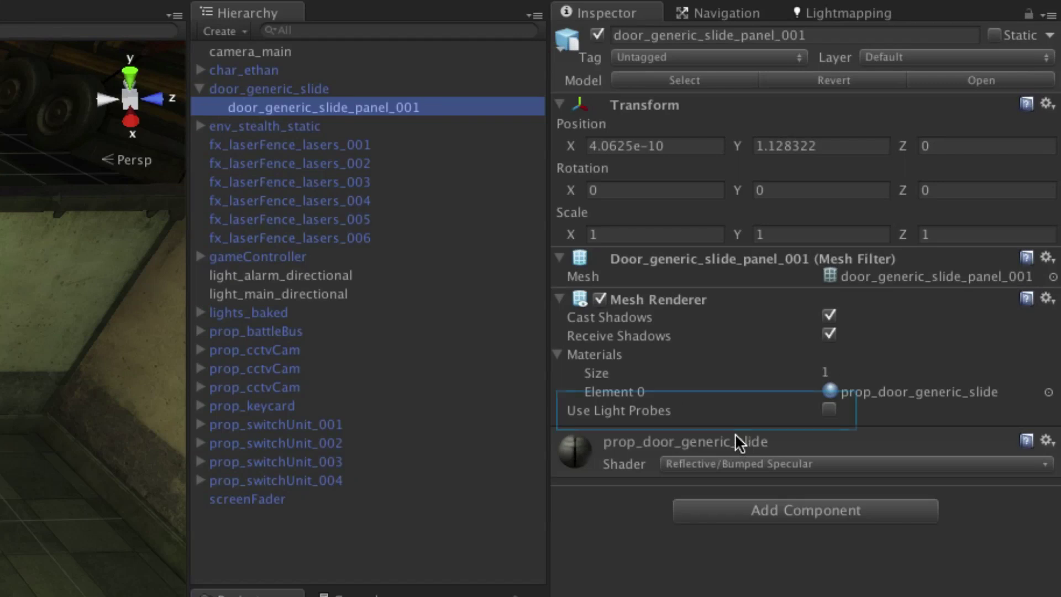
{"action": "left_click", "coordinate": [828, 408]}
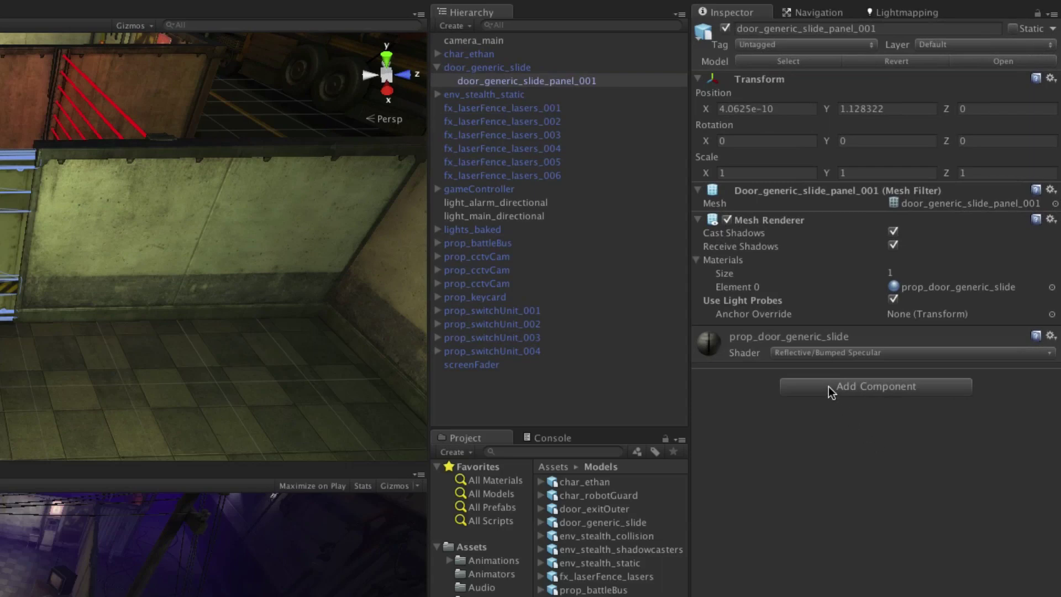
- Add a Sphere Collider to door_generic_slide with Center Y 1 and Radius 3
{"action": "left_click", "coordinate": [533, 71]}
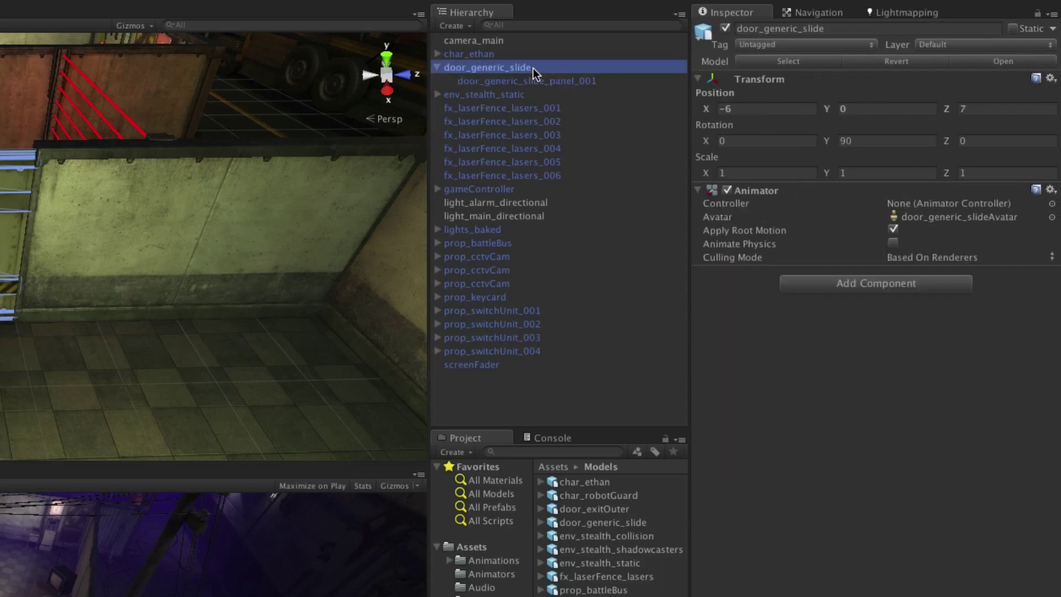
{"action": "left_click", "coordinate": [913, 285]}
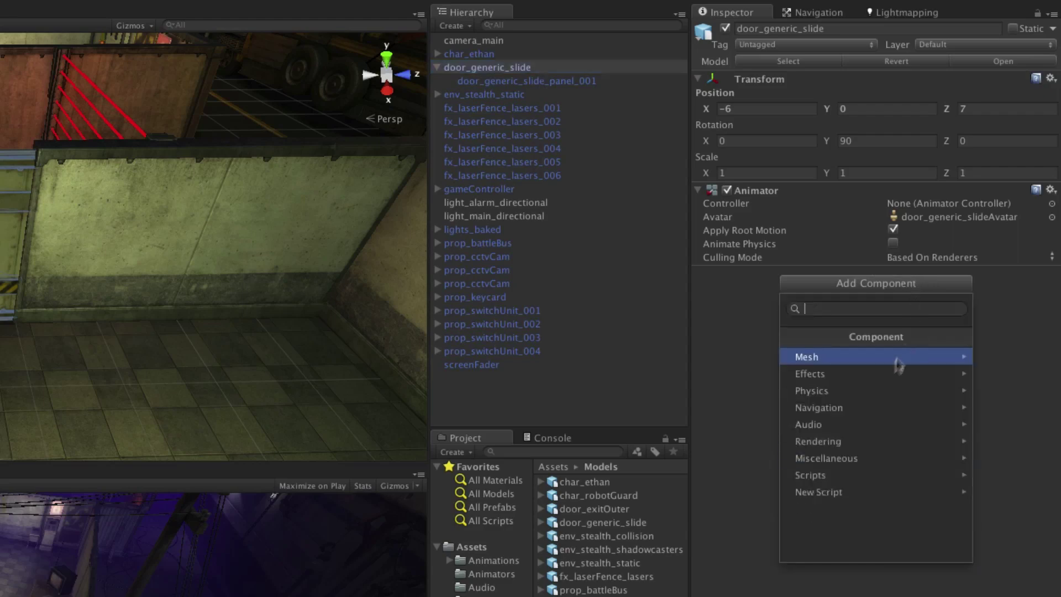
{"action": "left_click", "coordinate": [852, 391]}
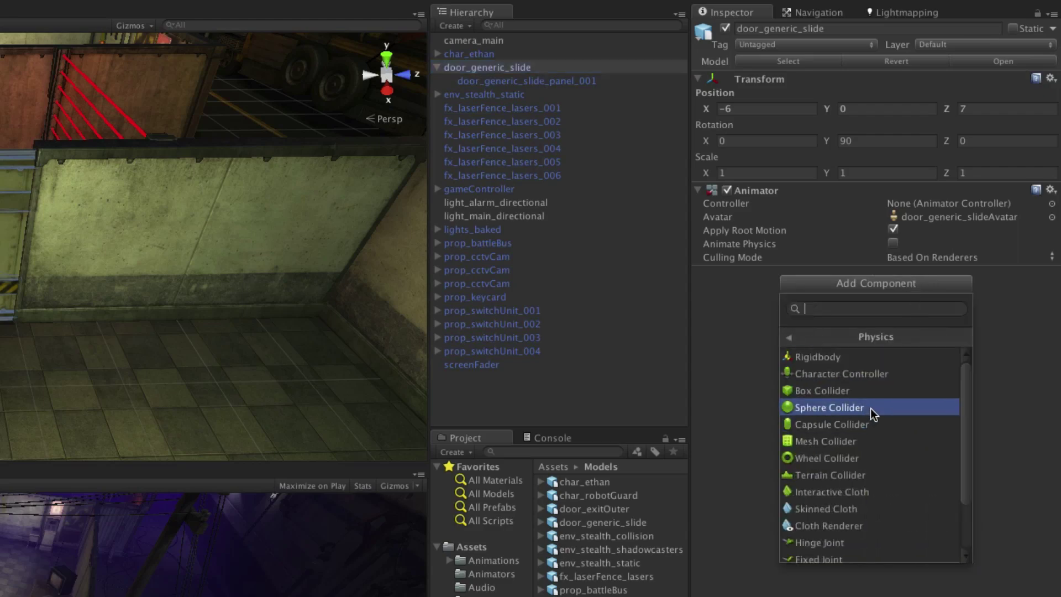
{"action": "left_click", "coordinate": [870, 407]}
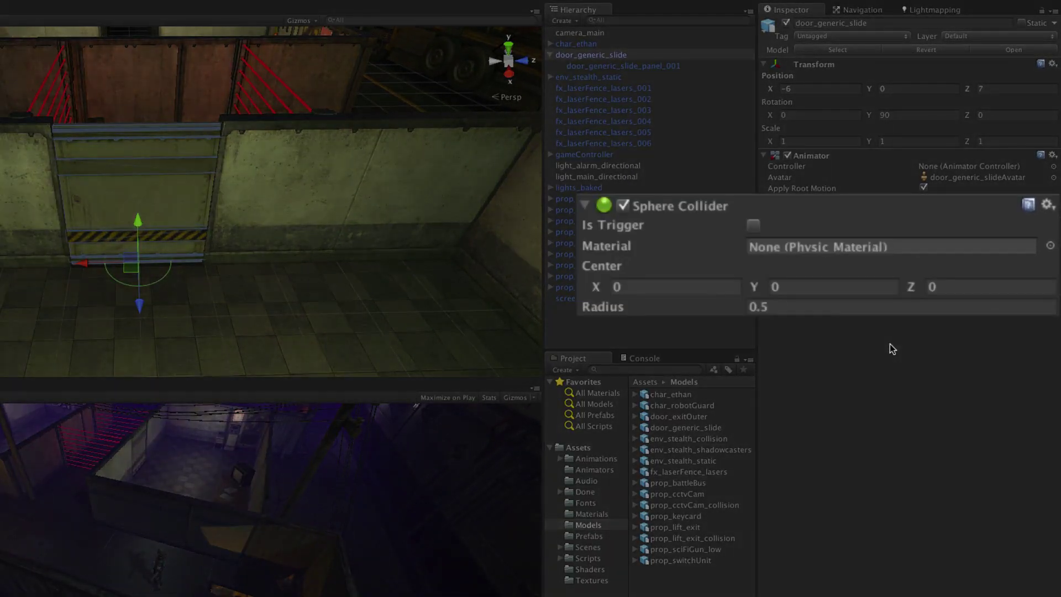
{"action": "left_click", "coordinate": [804, 287]}
{"action": "type", "text": "1"}
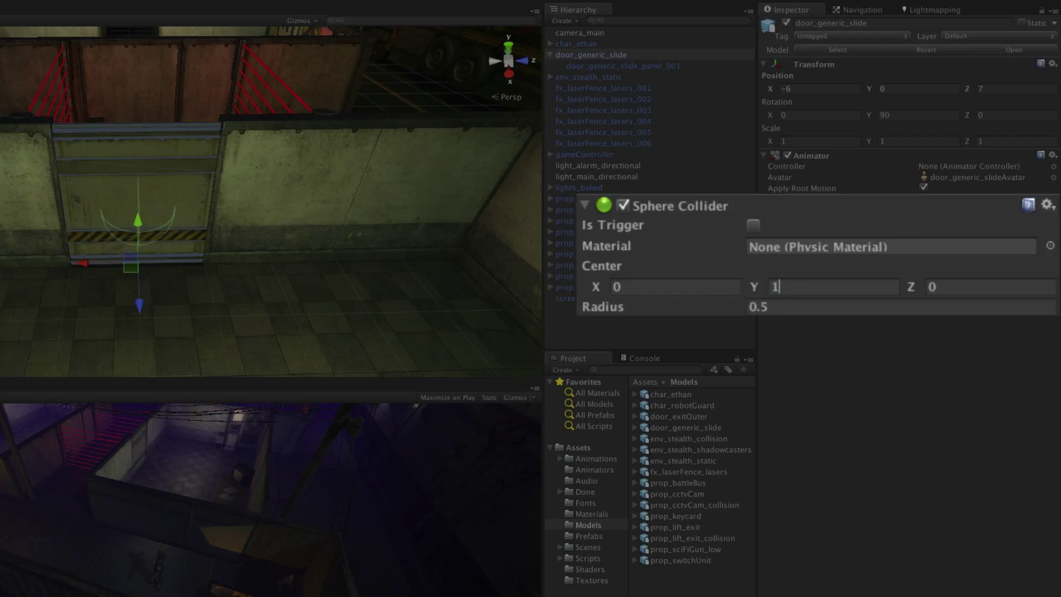
{"action": "left_click", "coordinate": [759, 307]}
{"action": "type", "text": "5"}
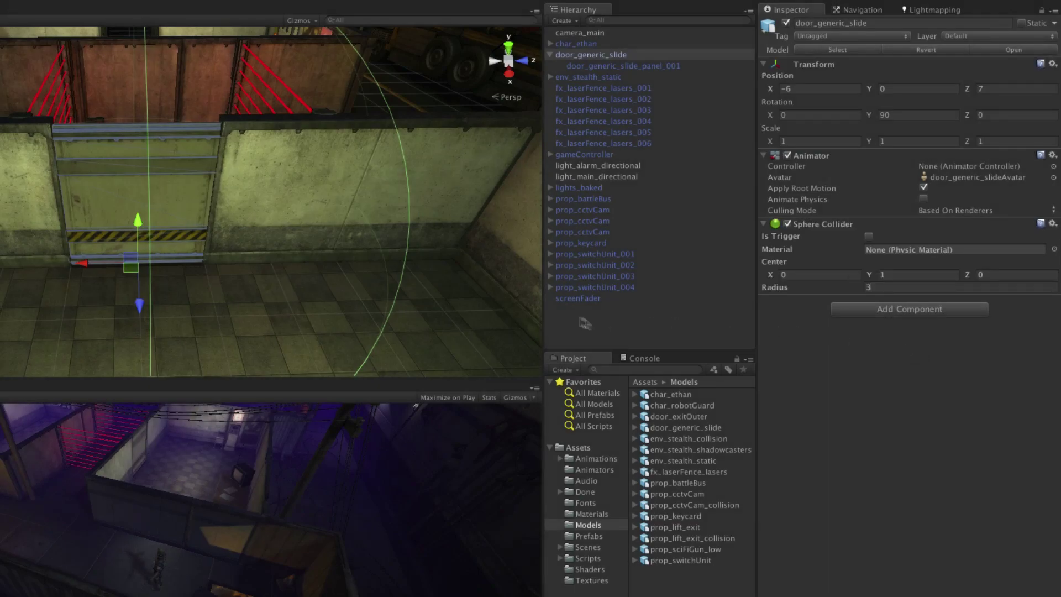
{"action": "key", "text": "alt"}
{"action": "left_click_drag", "start_coordinate": [314, 232], "coordinate": [620, 241], "text": "alt"}
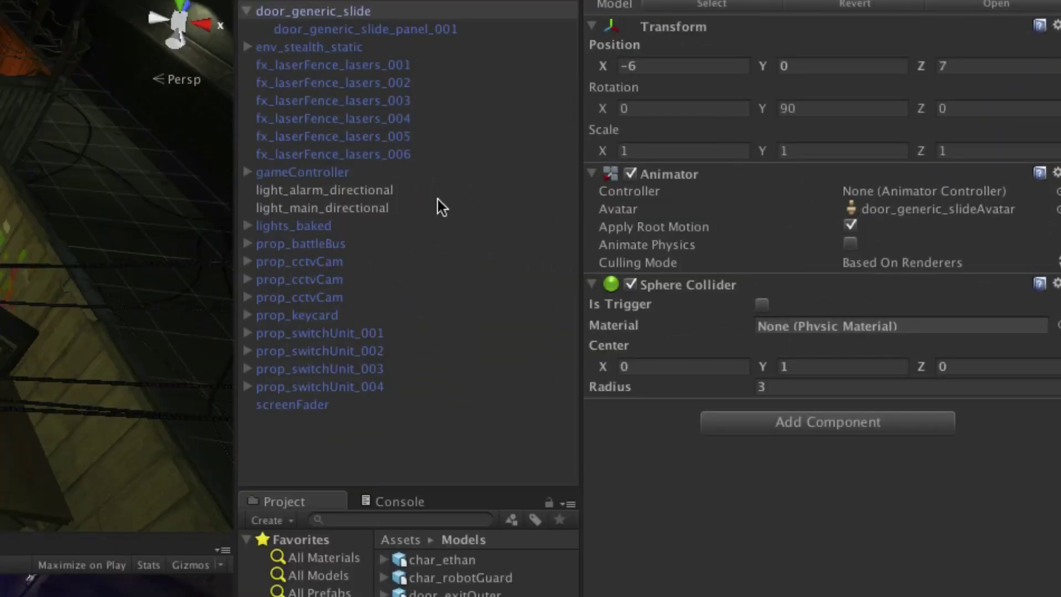
- Add a Box Collider to door_generic_slide_panel_001 and frame the panel in view
{"action": "left_click", "coordinate": [389, 30]}
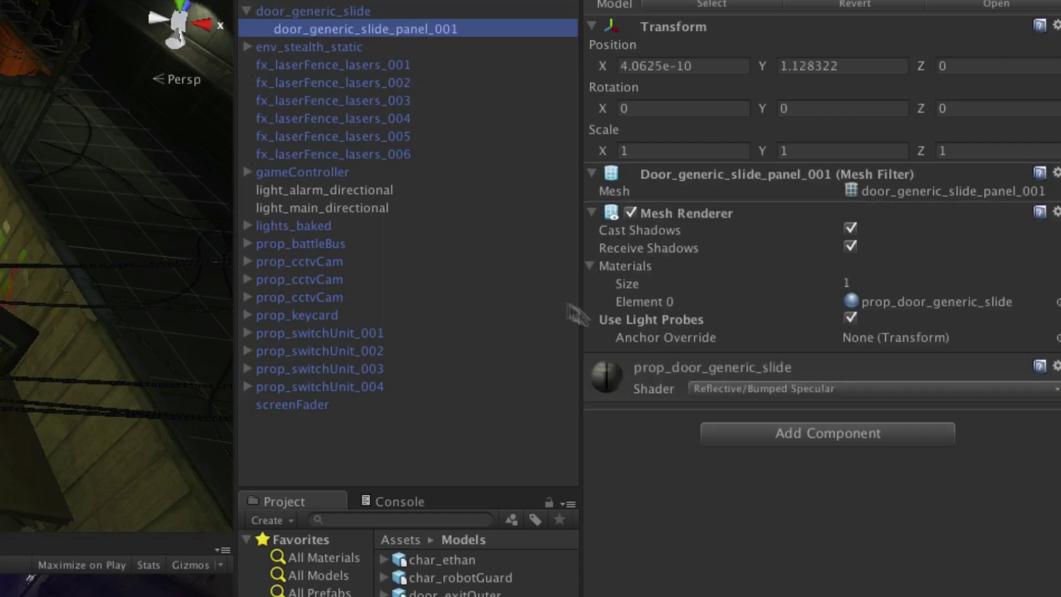
{"action": "left_click", "coordinate": [753, 443]}
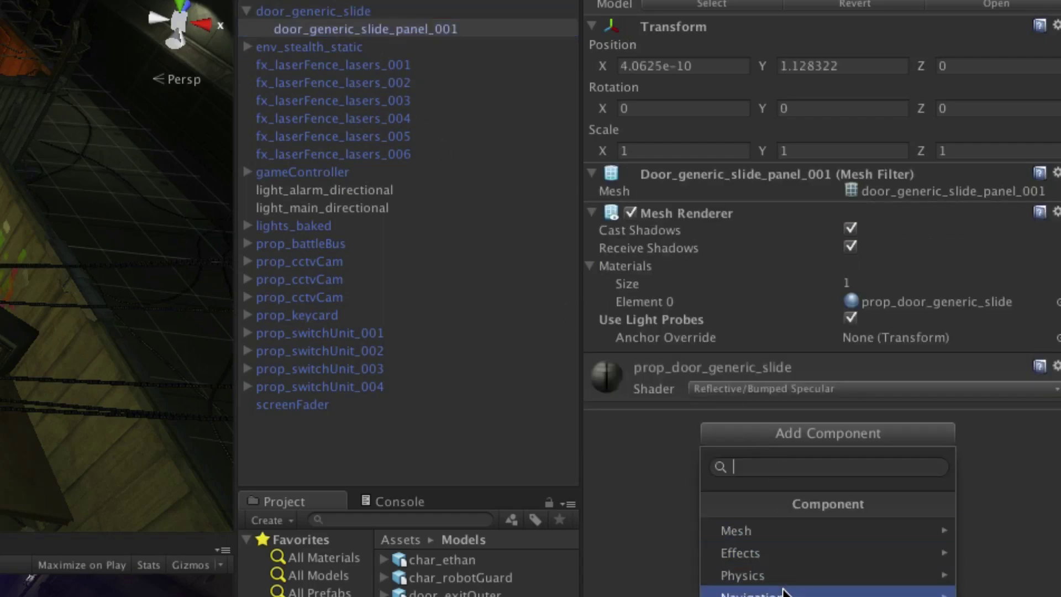
{"action": "left_click", "coordinate": [782, 578]}
{"action": "left_click", "coordinate": [782, 578]}
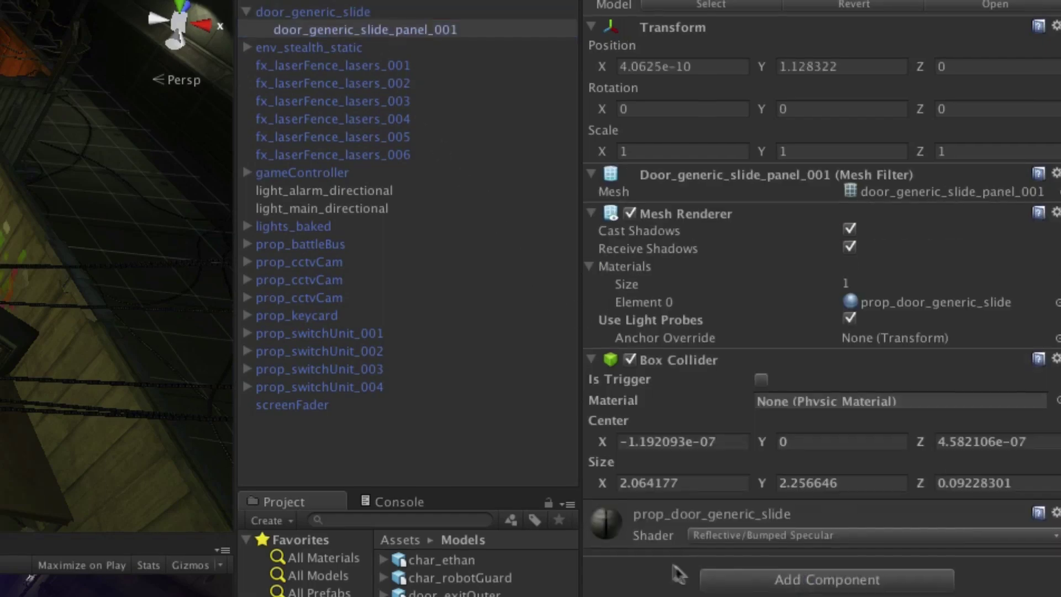
{"action": "key", "text": "f"}
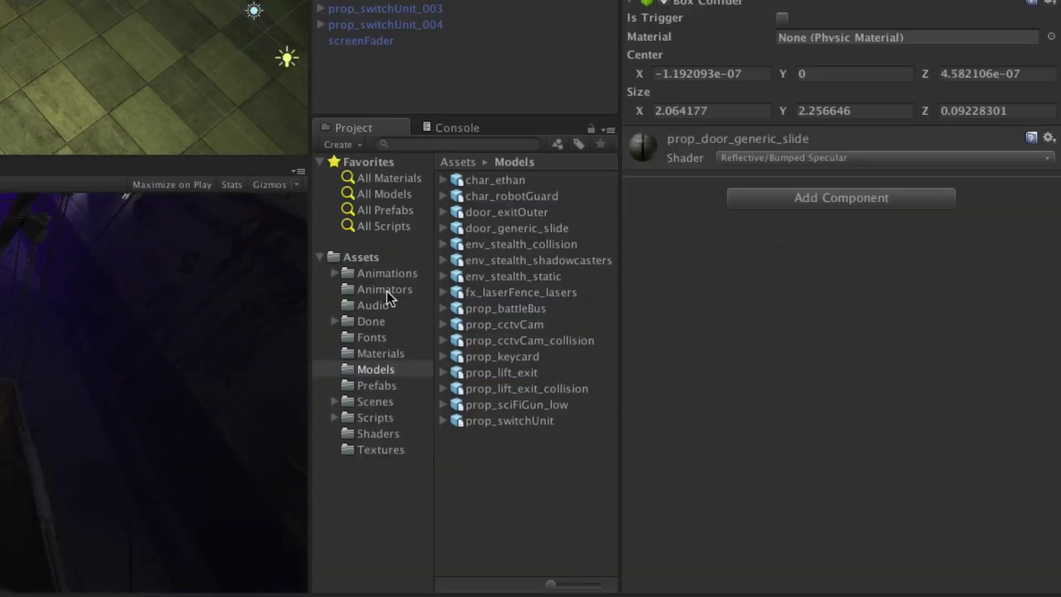
- Create the SingleDoorAnimator Animator Controller inside Assets/Animators
{"action": "left_click", "coordinate": [689, 415]}
{"action": "left_click", "coordinate": [340, 145]}
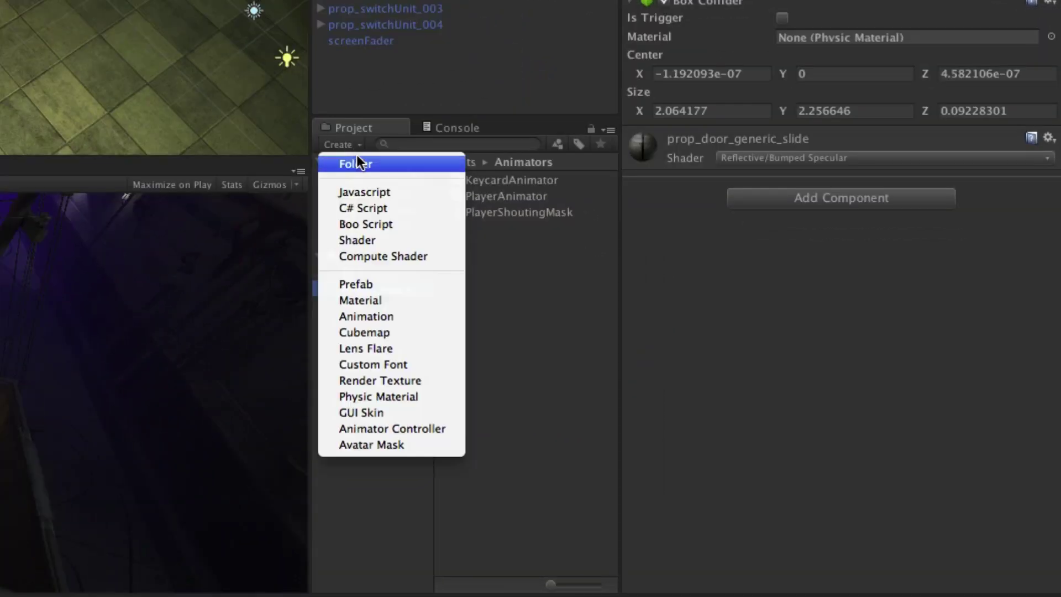
{"action": "left_click", "coordinate": [443, 427]}
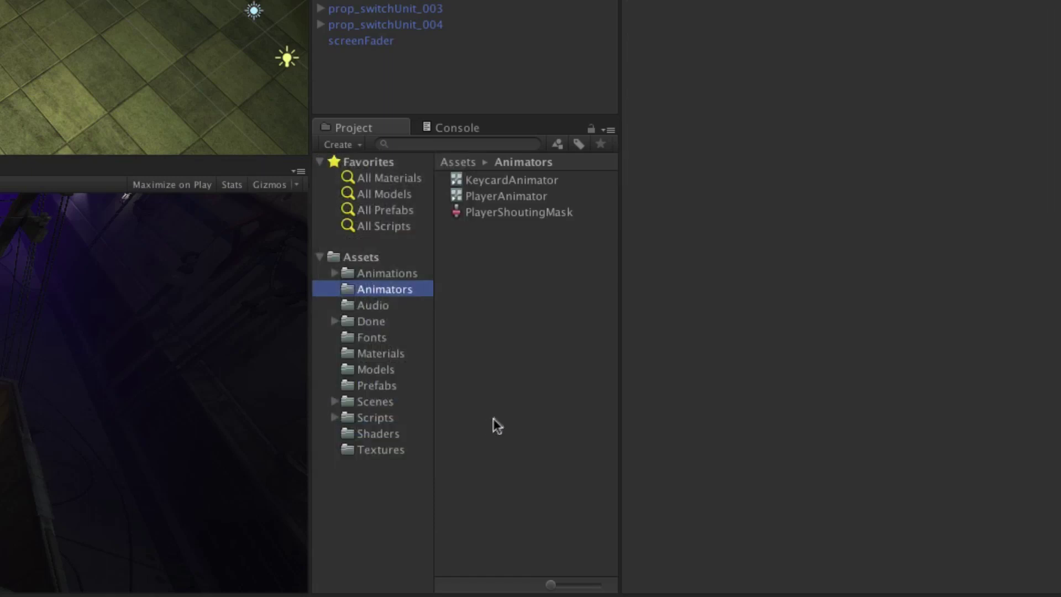
{"action": "type", "text": "SingleDoorAnimator"}
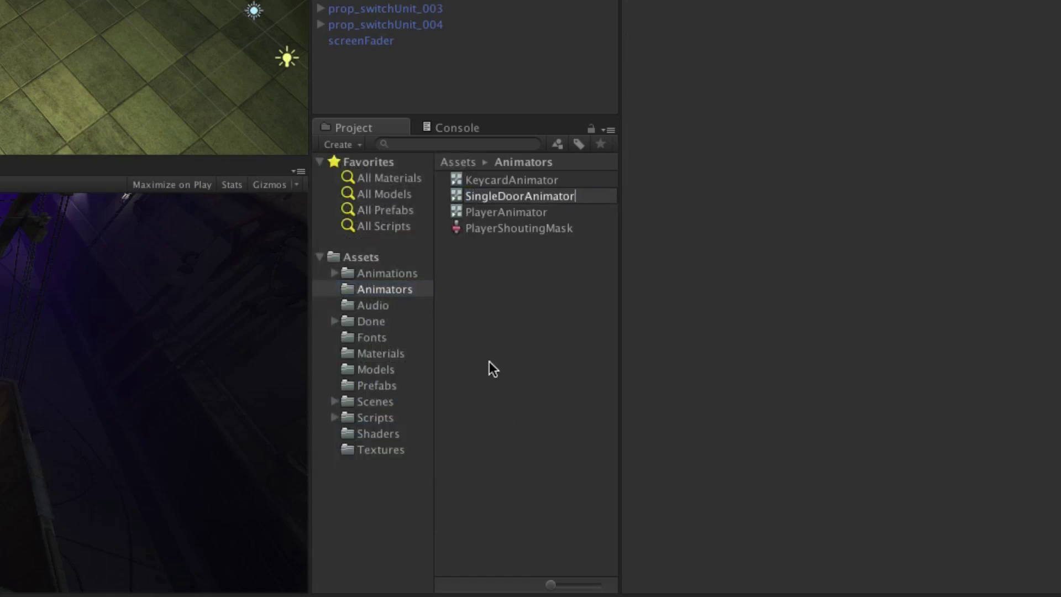
{"action": "key", "text": "Return"}
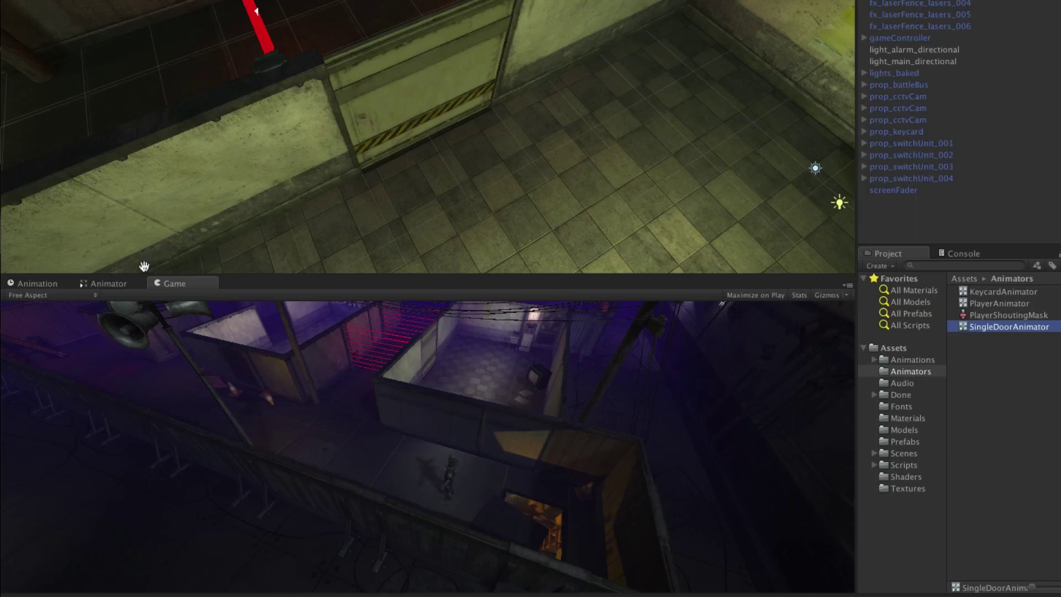
- Add a Bool parameter called Open in the Animator window's Parameters list
{"action": "left_click", "coordinate": [120, 285]}
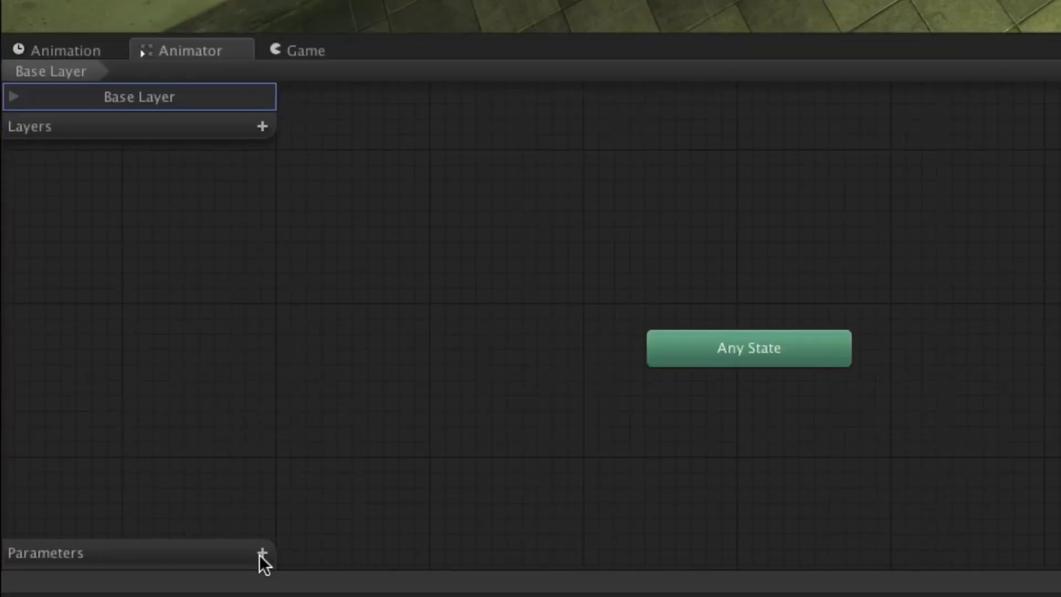
{"action": "left_click", "coordinate": [261, 553]}
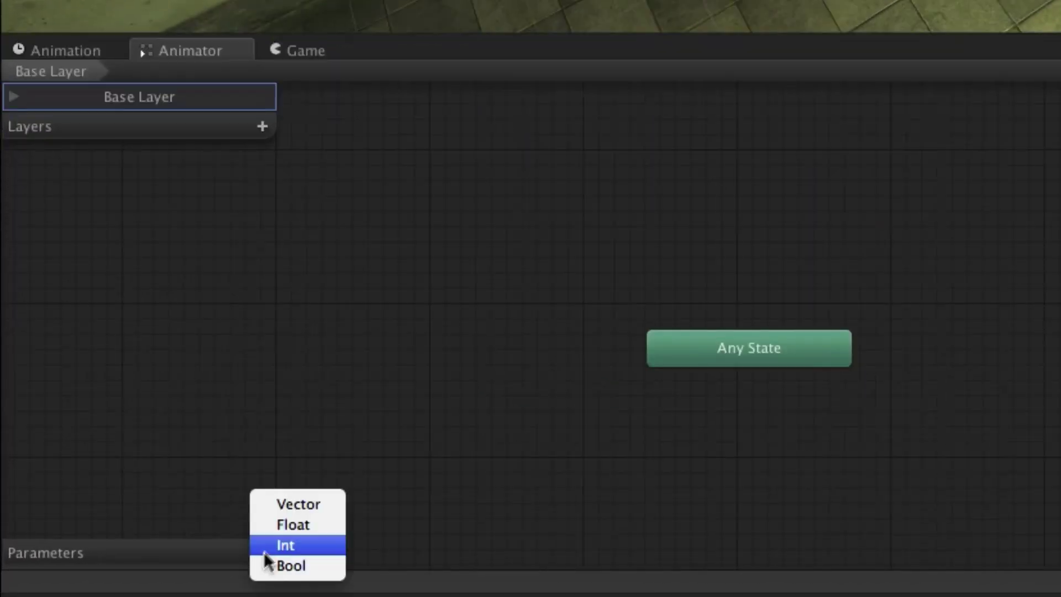
{"action": "left_click", "coordinate": [323, 565]}
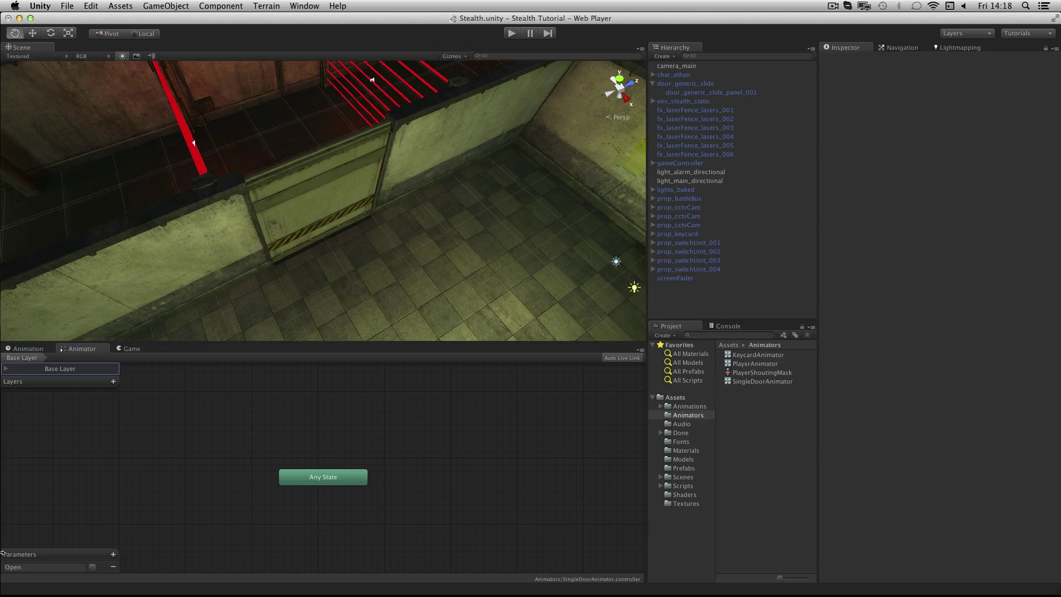
- Preview door_generic_slide's animation clips in its import settings
{"action": "left_click", "coordinate": [690, 459]}
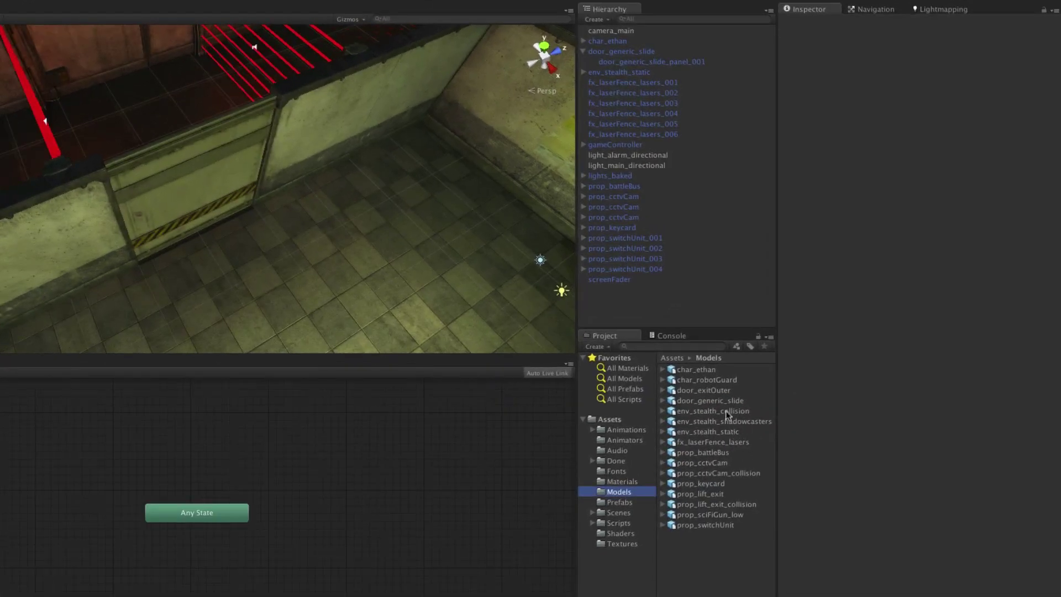
{"action": "left_click", "coordinate": [723, 401]}
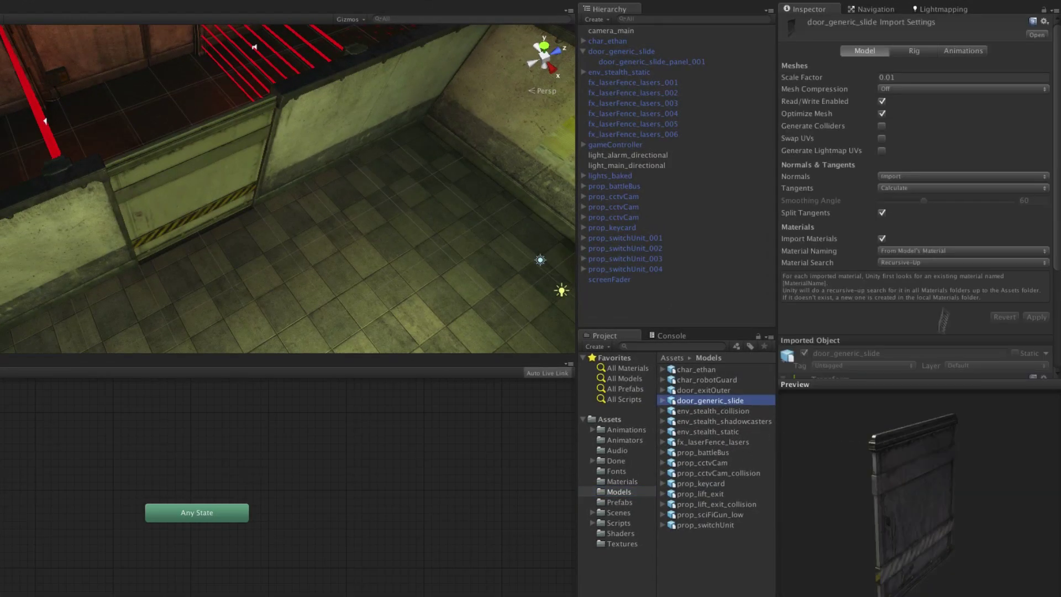
{"action": "left_click", "coordinate": [963, 50]}
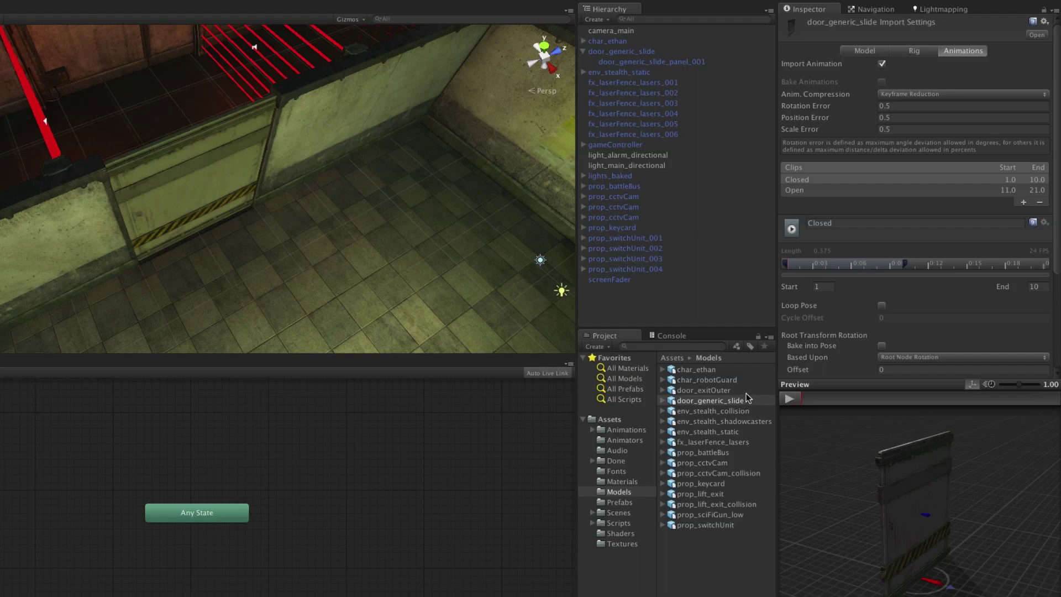
{"action": "left_click", "coordinate": [788, 399]}
- Drag the Closed and Open clips into the Animator to create Closed and Open states
{"action": "left_click", "coordinate": [664, 401]}
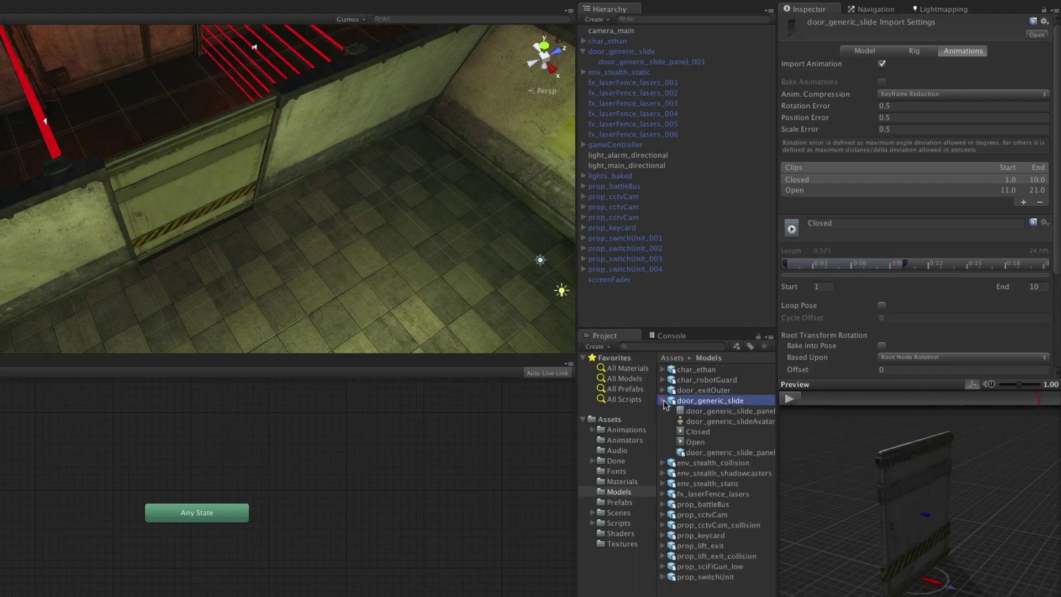
{"action": "left_click_drag", "start_coordinate": [681, 430], "coordinate": [145, 447]}
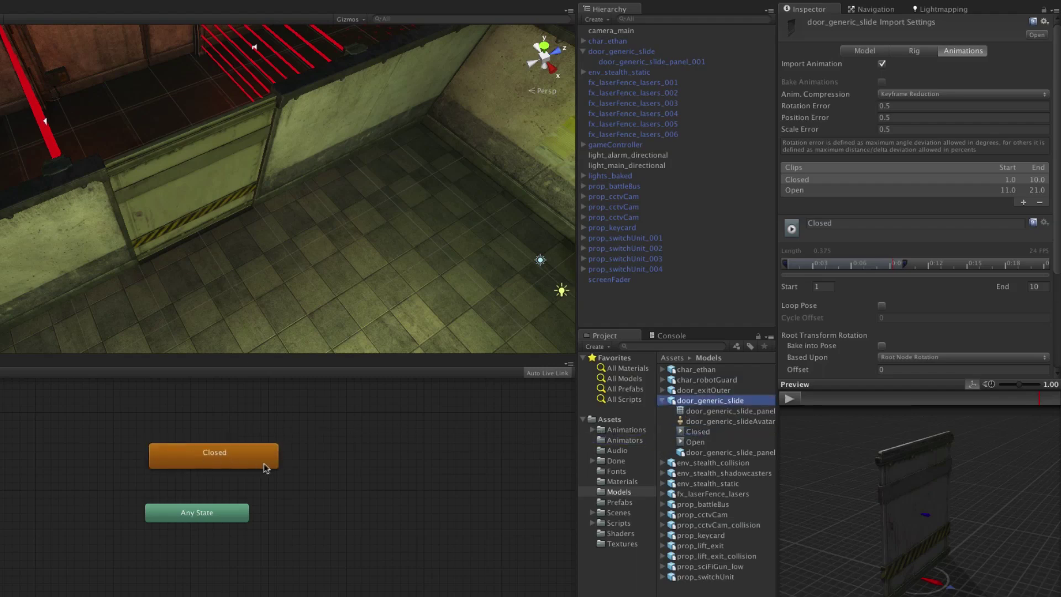
{"action": "mouse_move", "coordinate": [266, 464]}
{"action": "left_mouse_down"}
{"action": "mouse_move", "coordinate": [254, 461]}
{"action": "mouse_move", "coordinate": [401, 454]}
{"action": "left_mouse_up"}
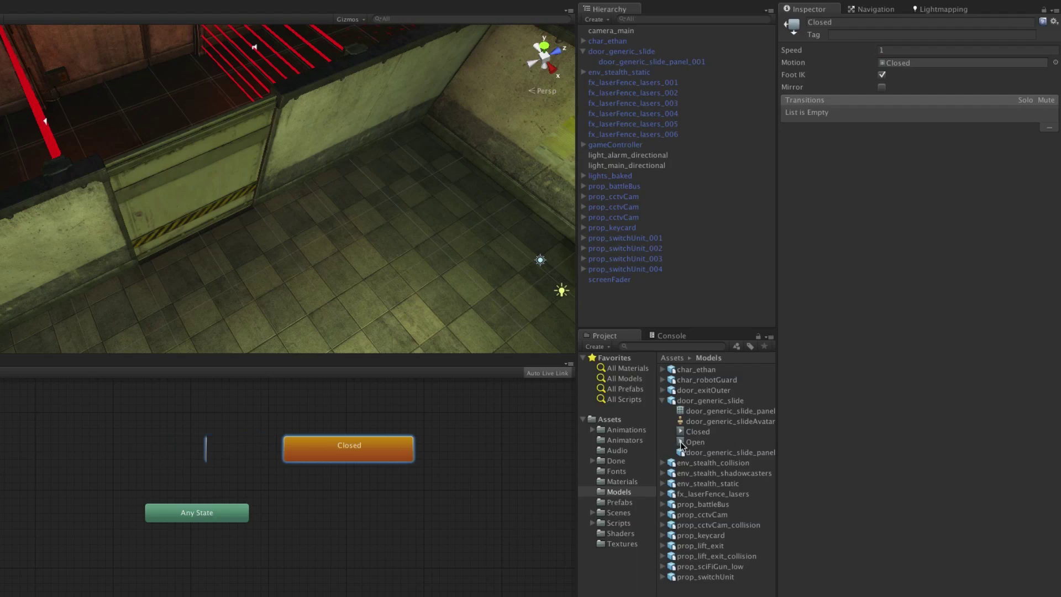
{"action": "left_click_drag", "start_coordinate": [681, 442], "coordinate": [333, 524]}
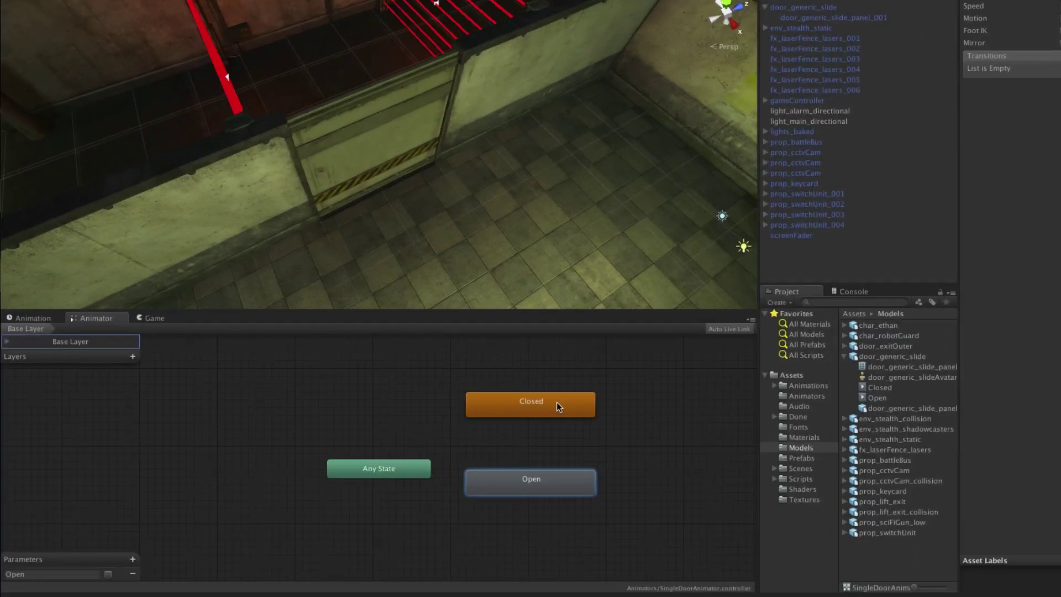
- Create a Closed-to-Open transition with the condition Open = true
{"action": "right_click", "coordinate": [557, 401]}
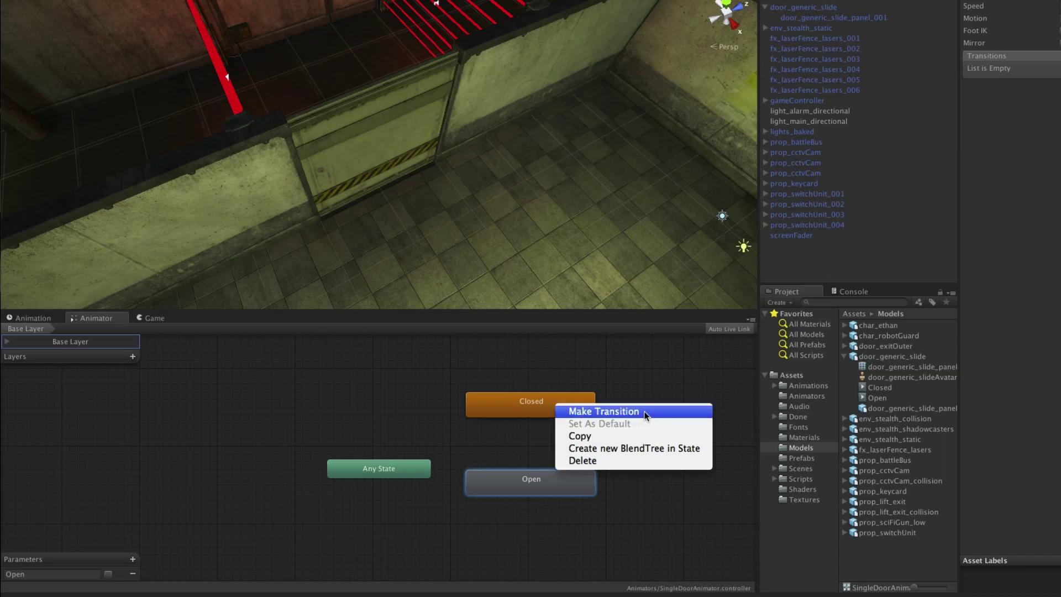
{"action": "left_click", "coordinate": [603, 411]}
{"action": "left_click", "coordinate": [546, 481]}
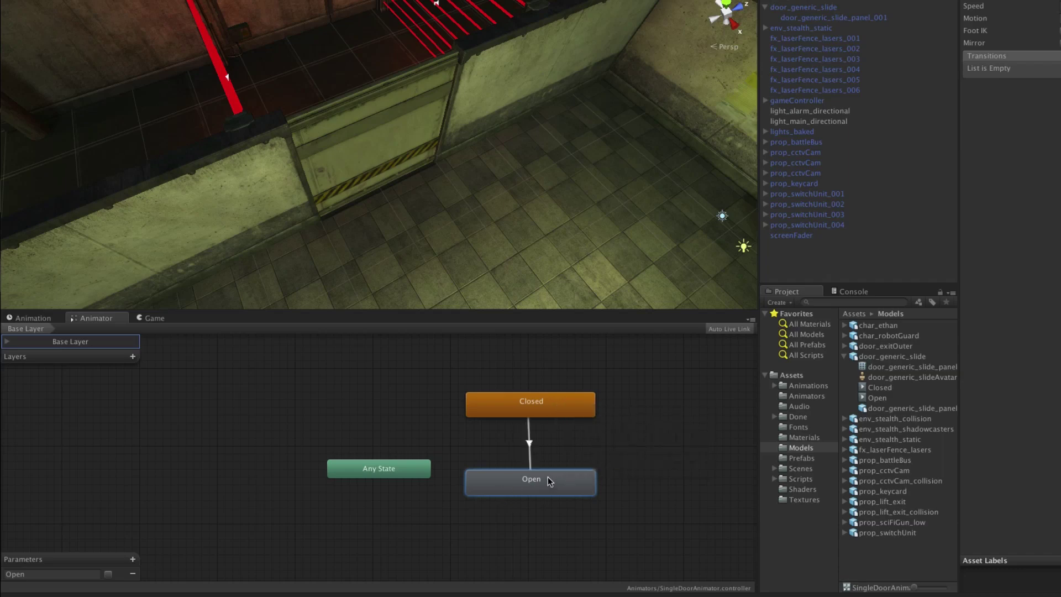
{"action": "left_click", "coordinate": [527, 443]}
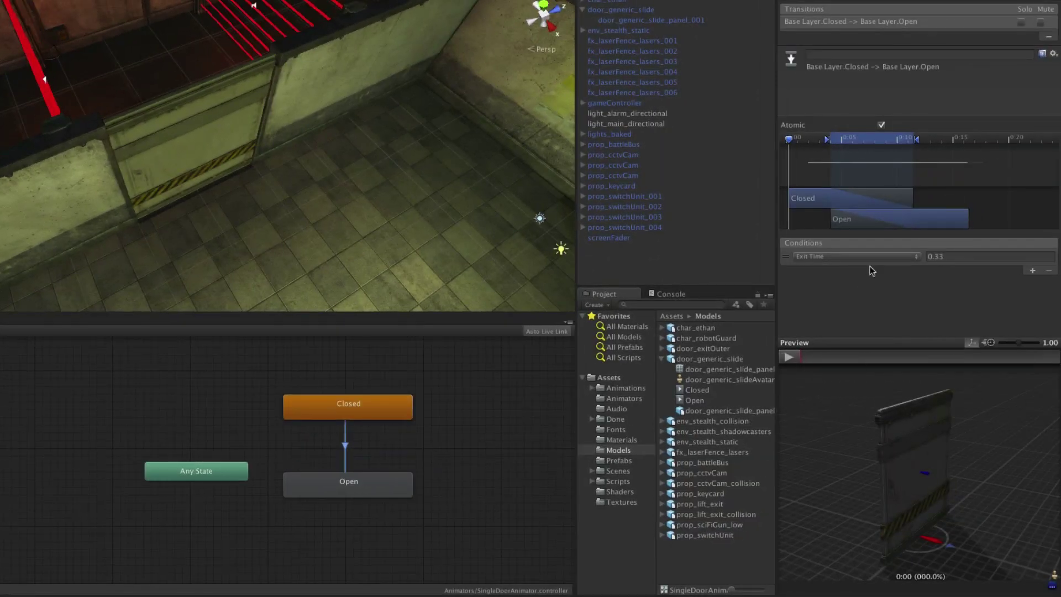
{"action": "left_click", "coordinate": [881, 256]}
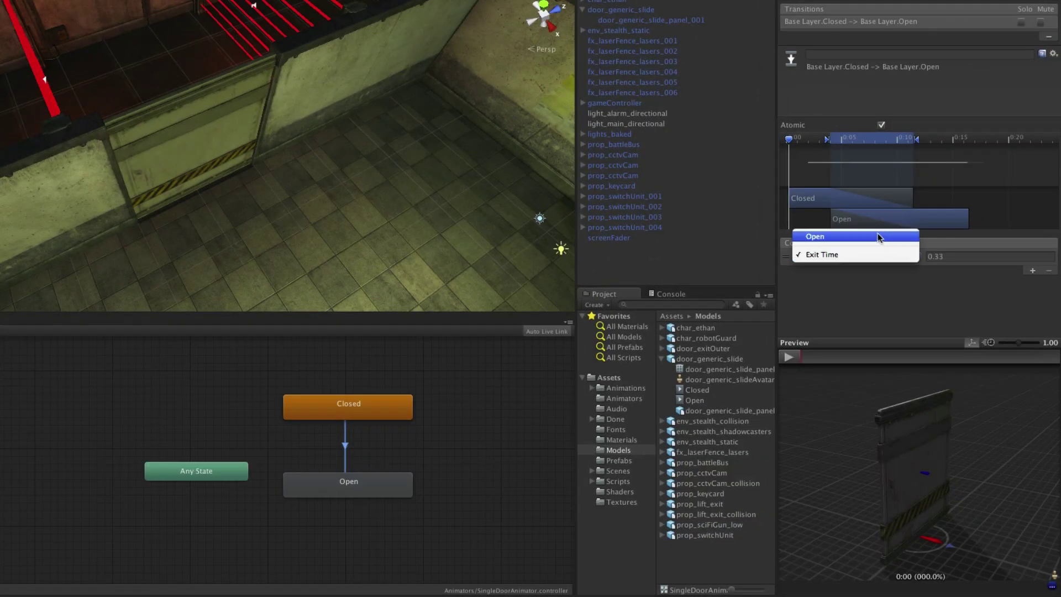
{"action": "left_click", "coordinate": [881, 240]}
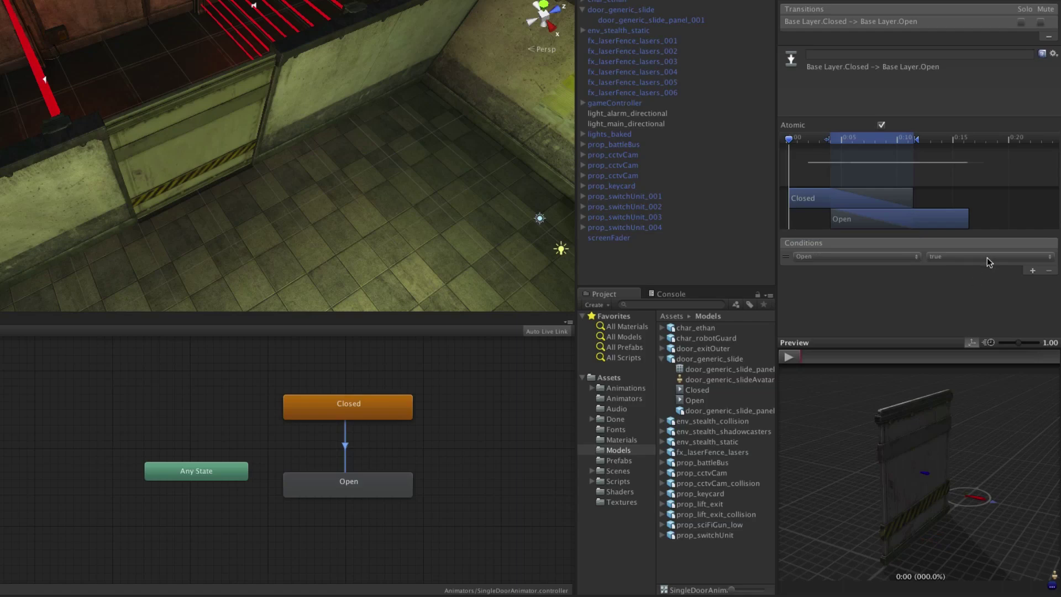
- Create an Open-to-Closed transition with the condition Open = false
{"action": "right_click", "coordinate": [359, 482]}
{"action": "left_click", "coordinate": [384, 485]}
{"action": "left_click", "coordinate": [367, 418]}
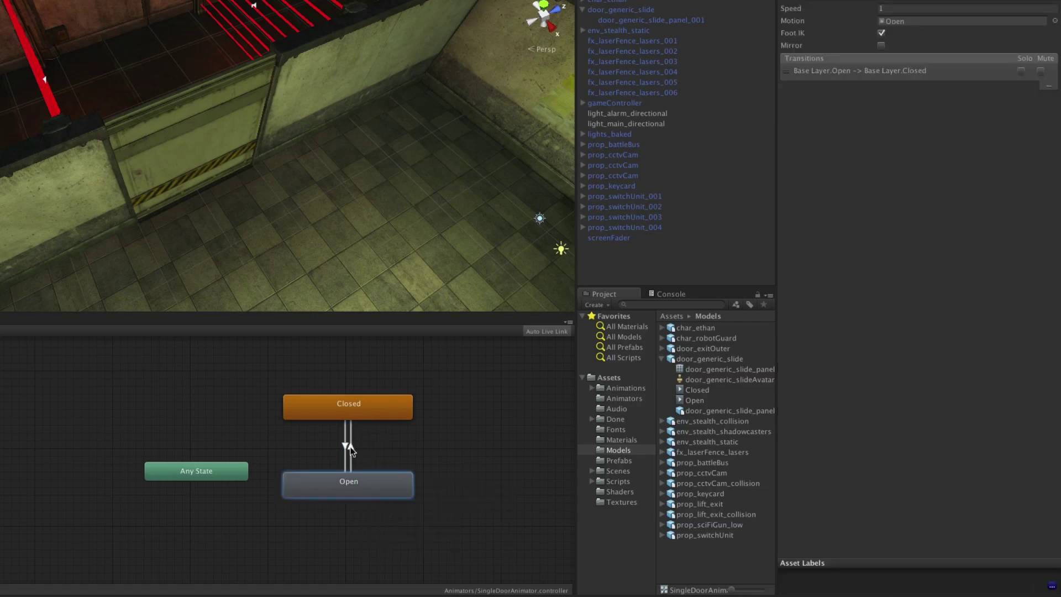
{"action": "left_click", "coordinate": [350, 450]}
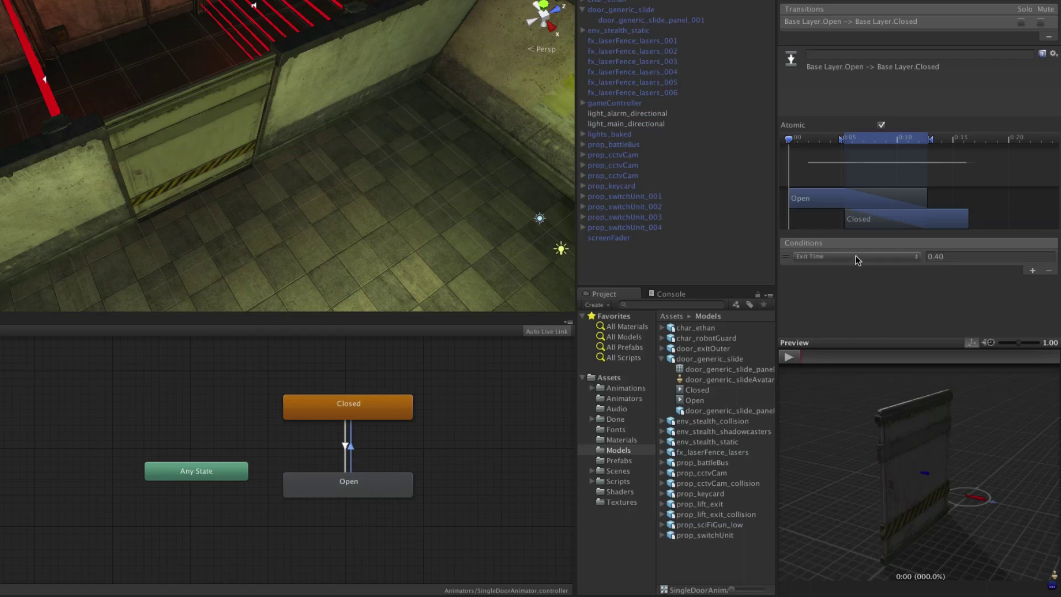
{"action": "left_click", "coordinate": [855, 257]}
{"action": "left_click", "coordinate": [856, 232]}
{"action": "left_click", "coordinate": [971, 257]}
{"action": "left_click", "coordinate": [969, 265]}
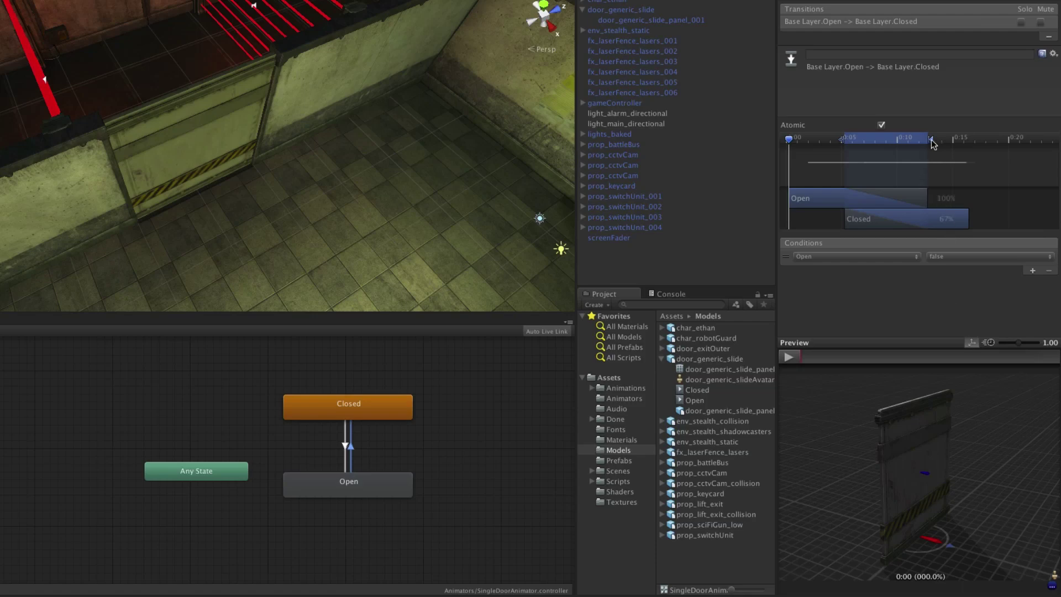
- Drag the end markers right on Open-to-Closed and Closed-to-Open, then preview Closed-to-Open
{"action": "left_click_drag", "start_coordinate": [932, 143], "coordinate": [973, 144]}
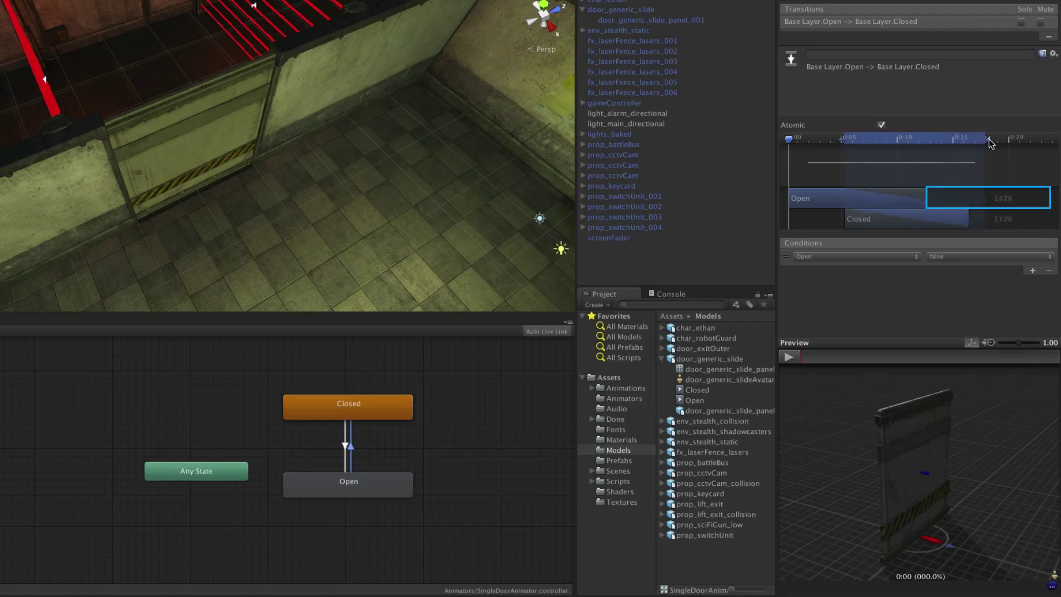
{"action": "left_click_drag", "start_coordinate": [974, 143], "coordinate": [1001, 143]}
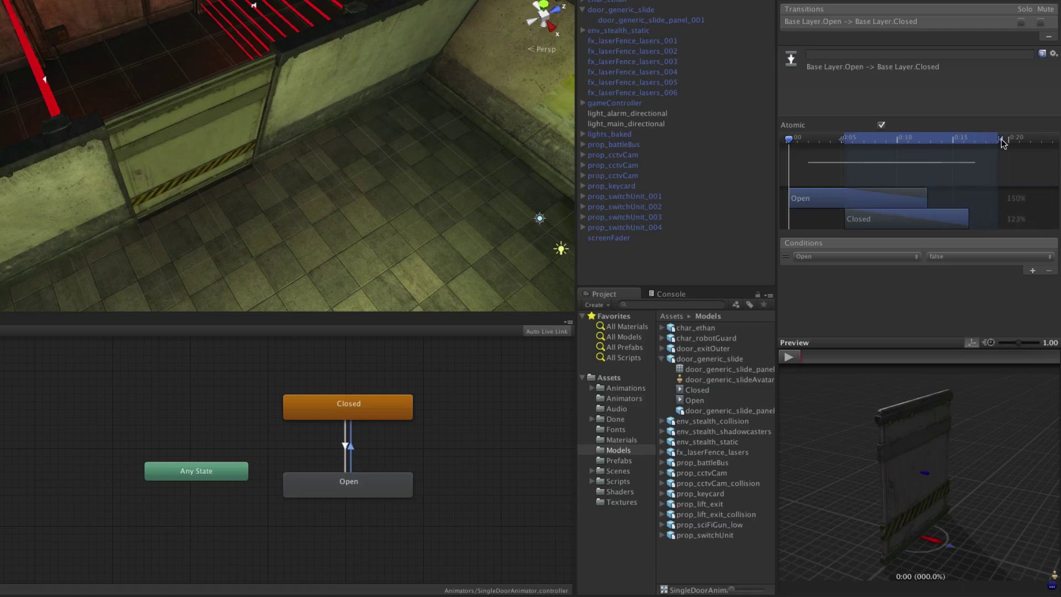
{"action": "left_click", "coordinate": [346, 445]}
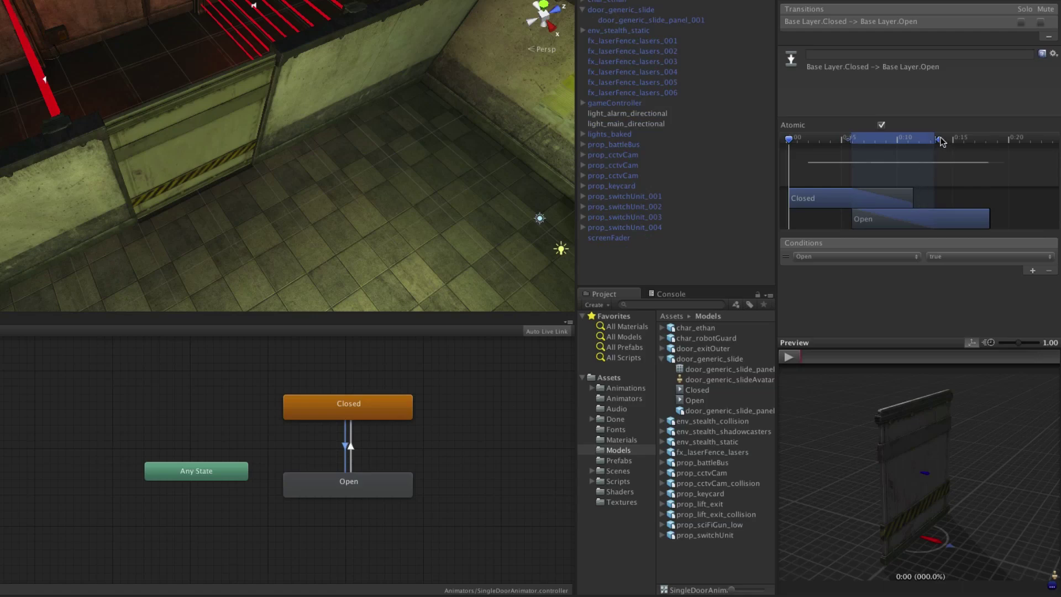
{"action": "mouse_move", "coordinate": [937, 142]}
{"action": "left_mouse_down"}
{"action": "mouse_move", "coordinate": [990, 143]}
{"action": "mouse_move", "coordinate": [979, 143]}
{"action": "left_mouse_up"}
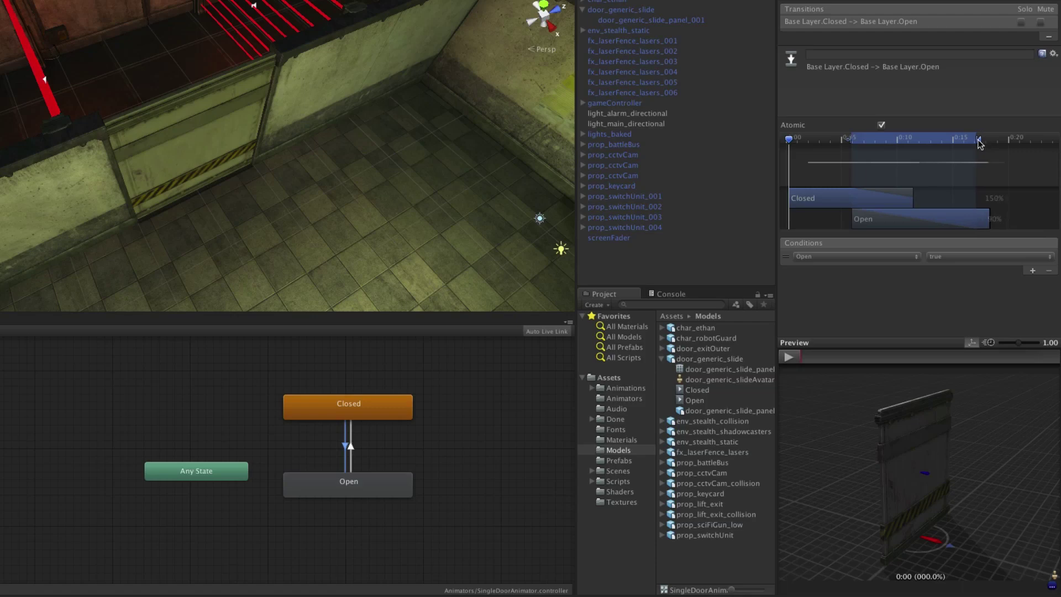
{"action": "left_click", "coordinate": [791, 355]}
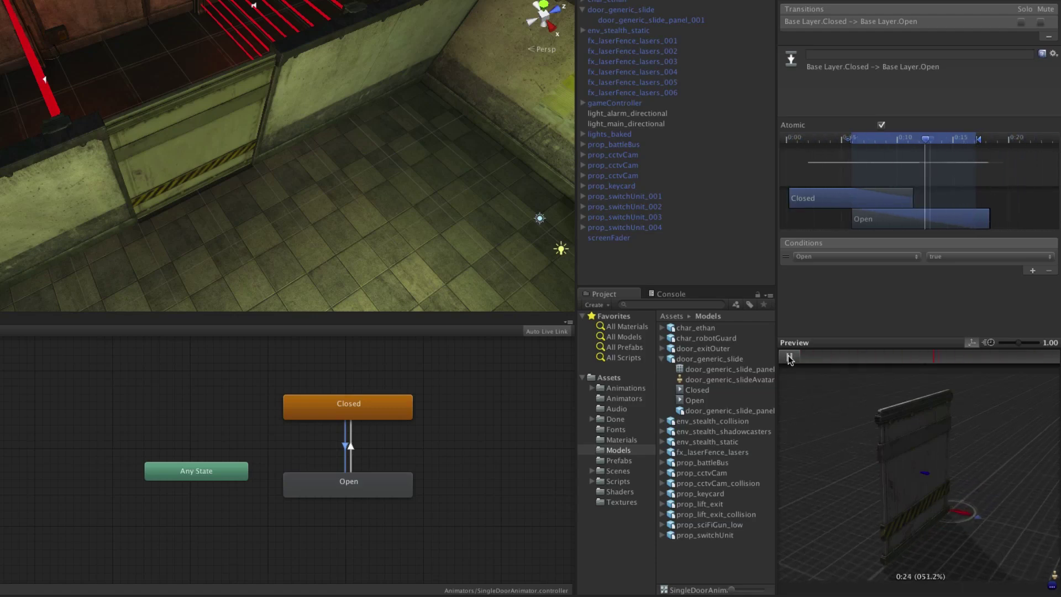
{"action": "left_click", "coordinate": [790, 357]}
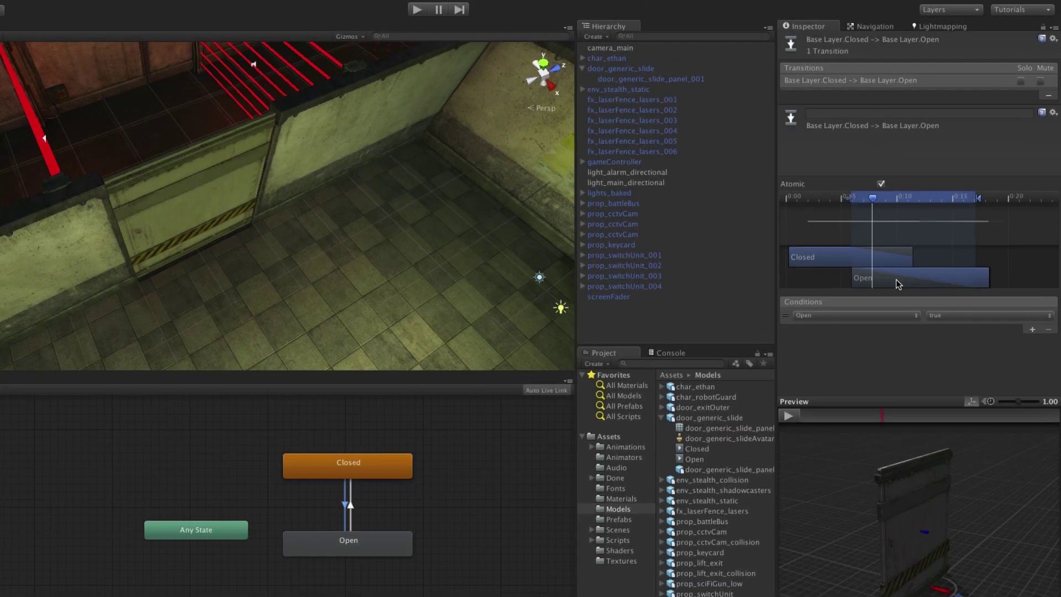
- Assign SingleDoorAnimator from Assets/Animators to door_generic_slide and uncheck Apply Root Motion
{"action": "left_click", "coordinate": [638, 72]}
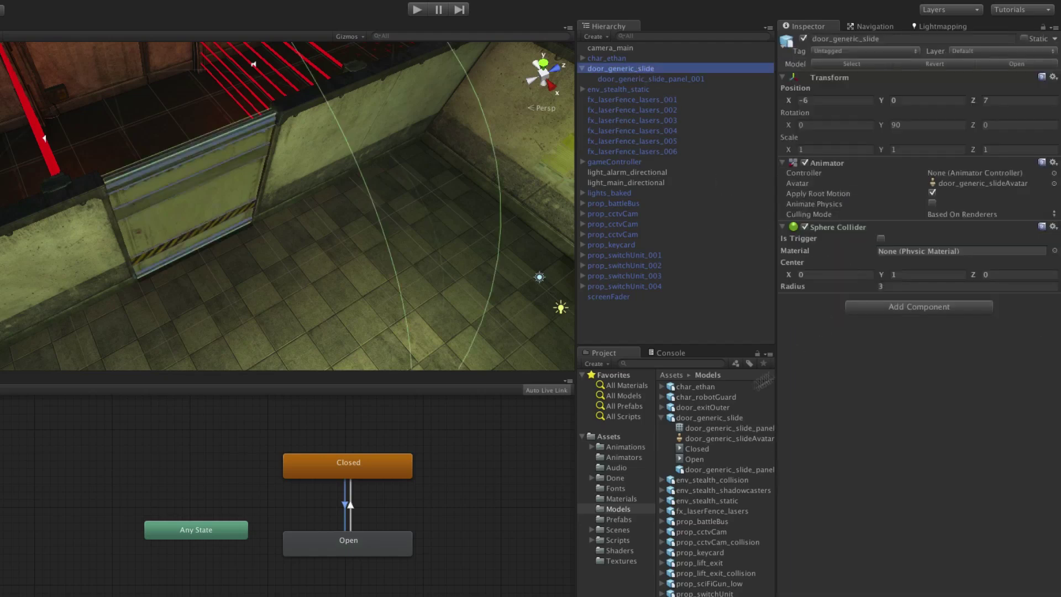
{"action": "left_click", "coordinate": [658, 418]}
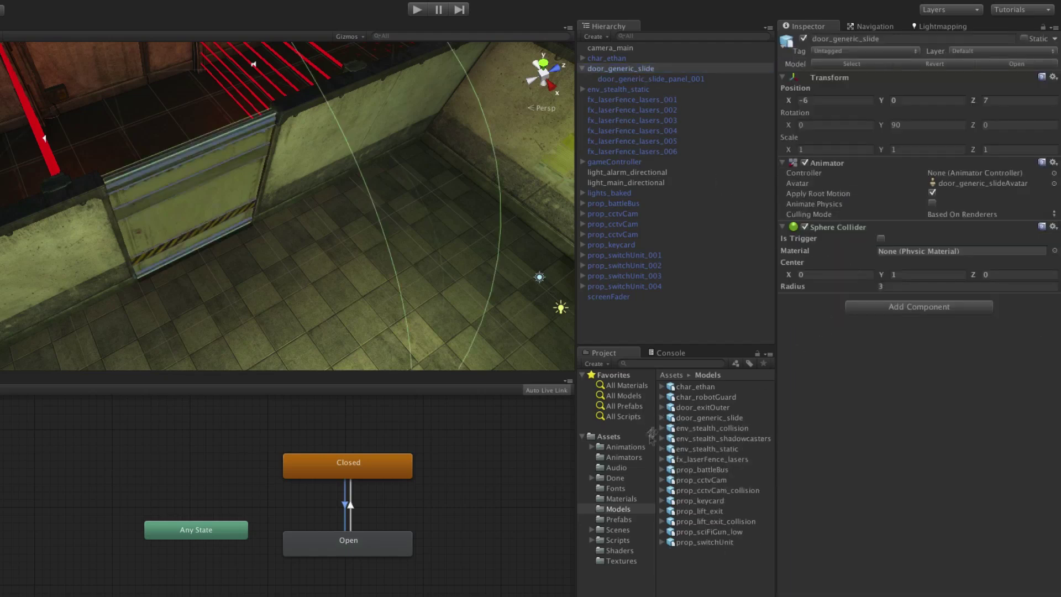
{"action": "left_click", "coordinate": [626, 456]}
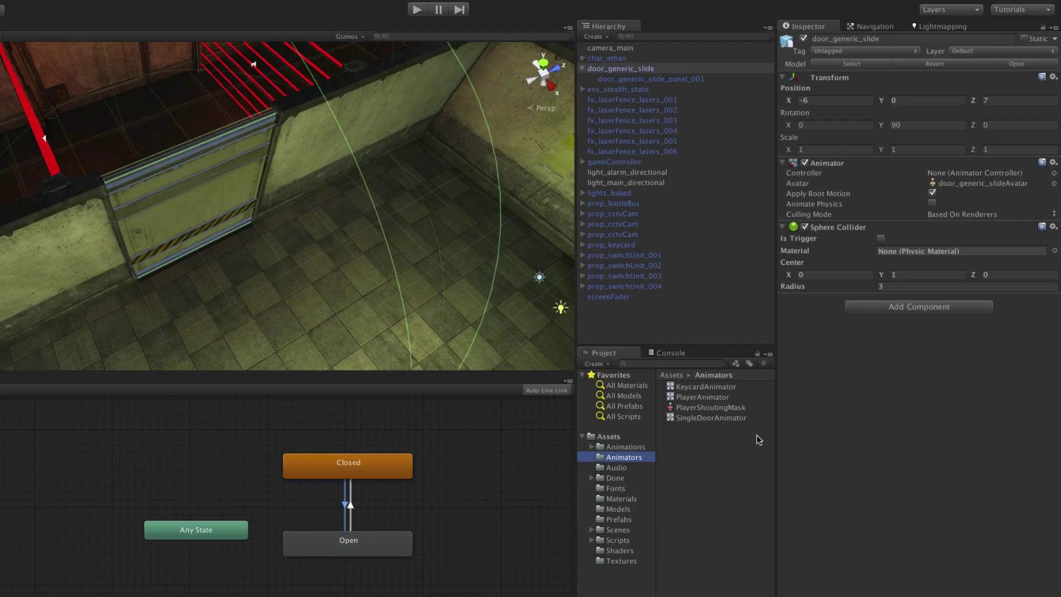
{"action": "mouse_move", "coordinate": [706, 418]}
{"action": "left_mouse_down"}
{"action": "mouse_move", "coordinate": [989, 250]}
{"action": "mouse_move", "coordinate": [960, 174]}
{"action": "left_mouse_up"}
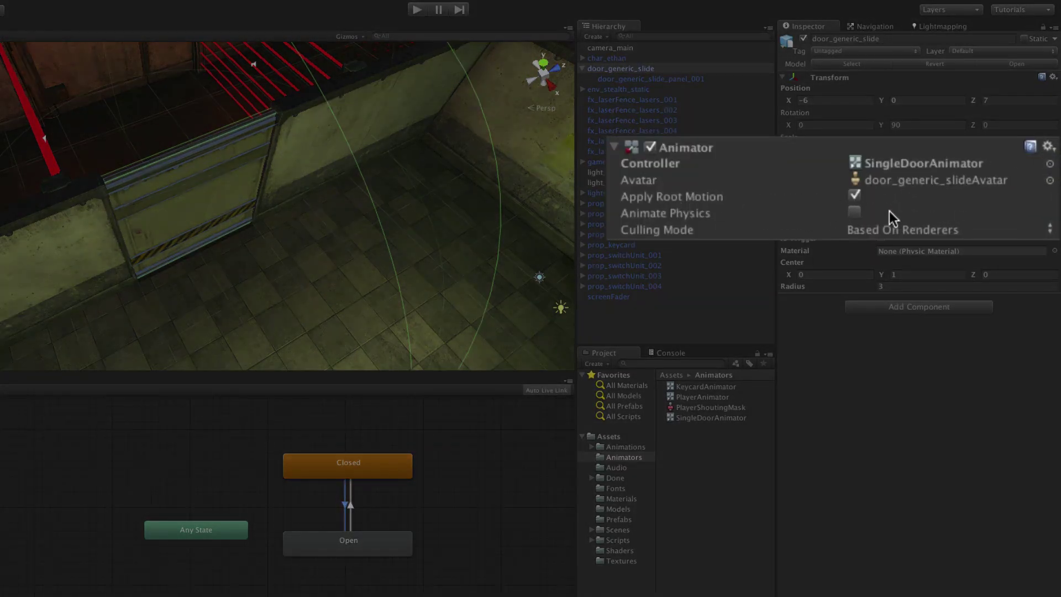
{"action": "left_click", "coordinate": [854, 196]}
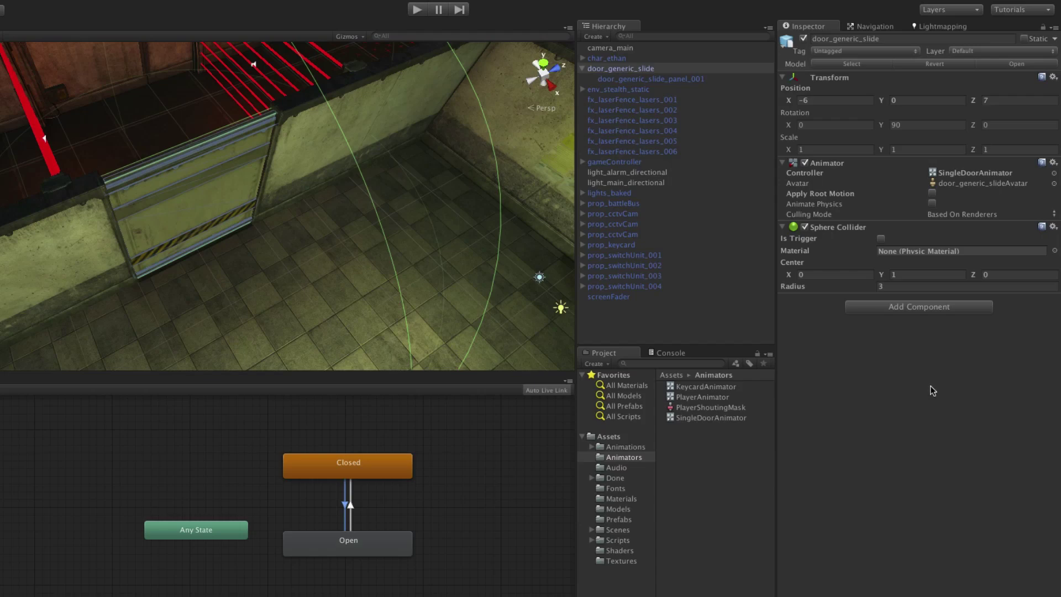
- Add a Rigidbody to door_generic_slide_panel_001 with Use Gravity off and Is Kinematic on
{"action": "left_click", "coordinate": [672, 79]}
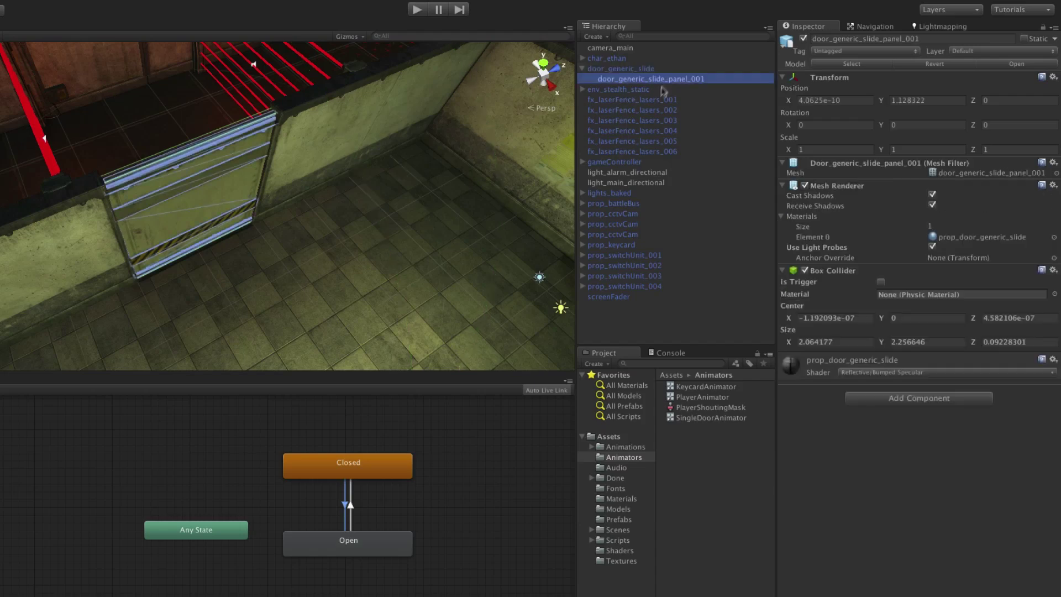
{"action": "left_click", "coordinate": [917, 398]}
{"action": "left_click", "coordinate": [894, 481]}
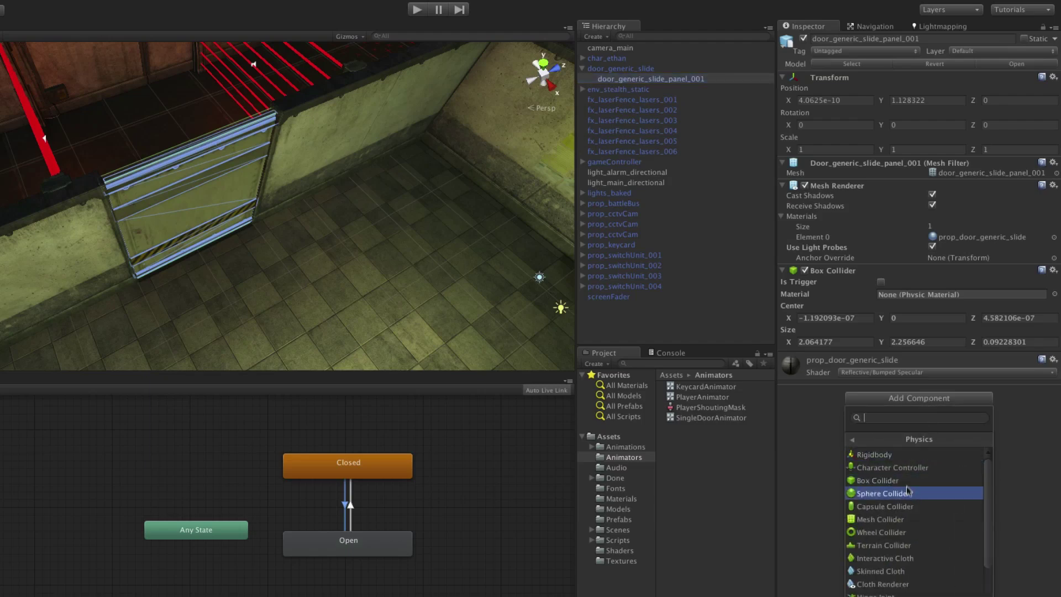
{"action": "left_click", "coordinate": [907, 458]}
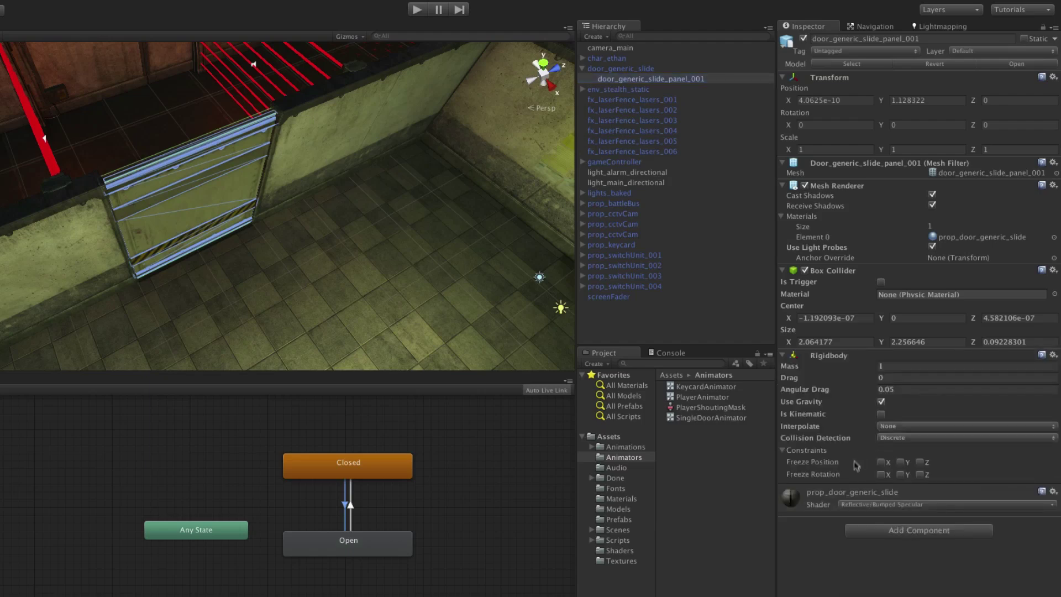
{"action": "left_click", "coordinate": [882, 402]}
{"action": "left_click", "coordinate": [881, 414]}
- Add an Audio Source component to door_generic_slide
{"action": "left_click", "coordinate": [655, 68]}
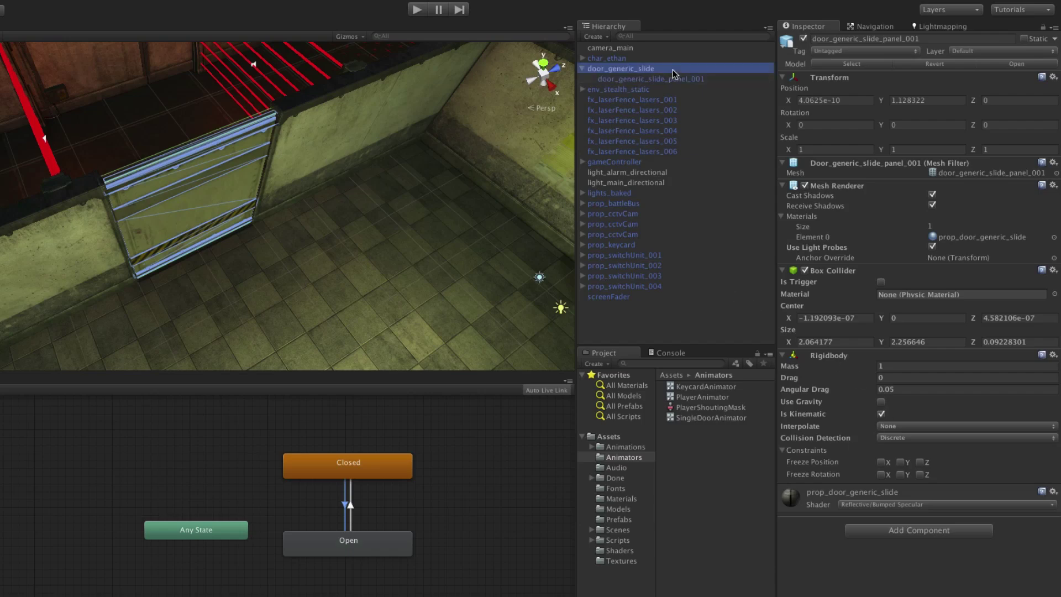
{"action": "left_click", "coordinate": [949, 310]}
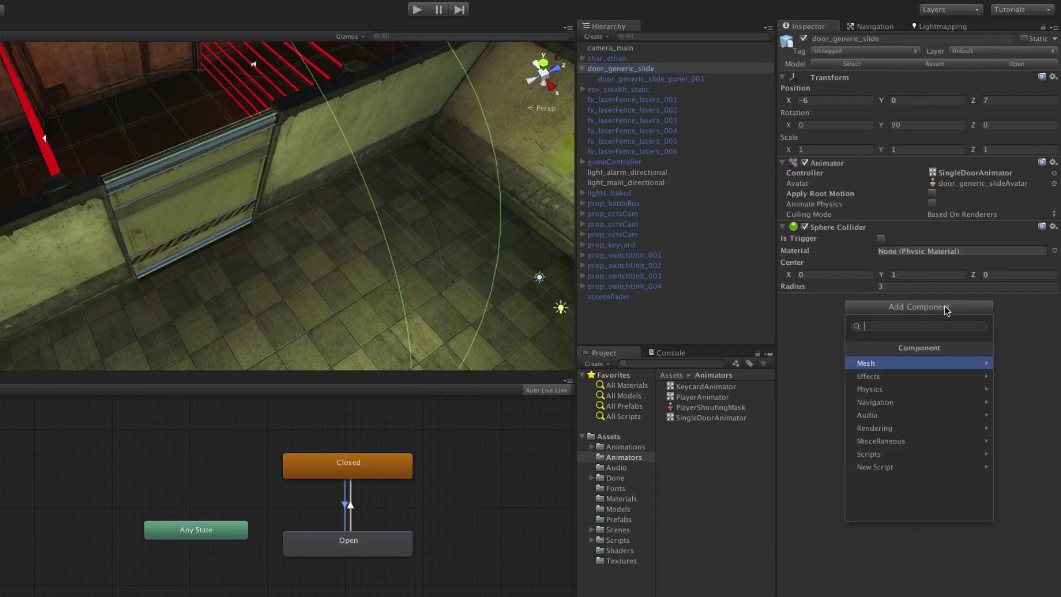
{"action": "left_click", "coordinate": [897, 416]}
{"action": "left_click", "coordinate": [901, 378]}
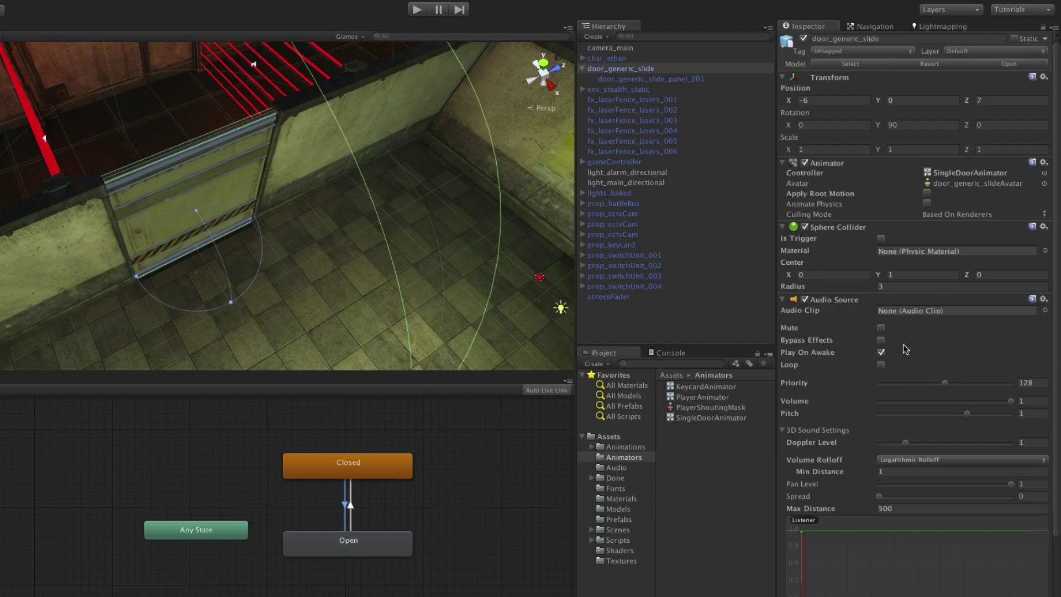
{"action": "scroll", "coordinate": [911, 332], "scroll_direction": "down", "scroll_amount": 5}
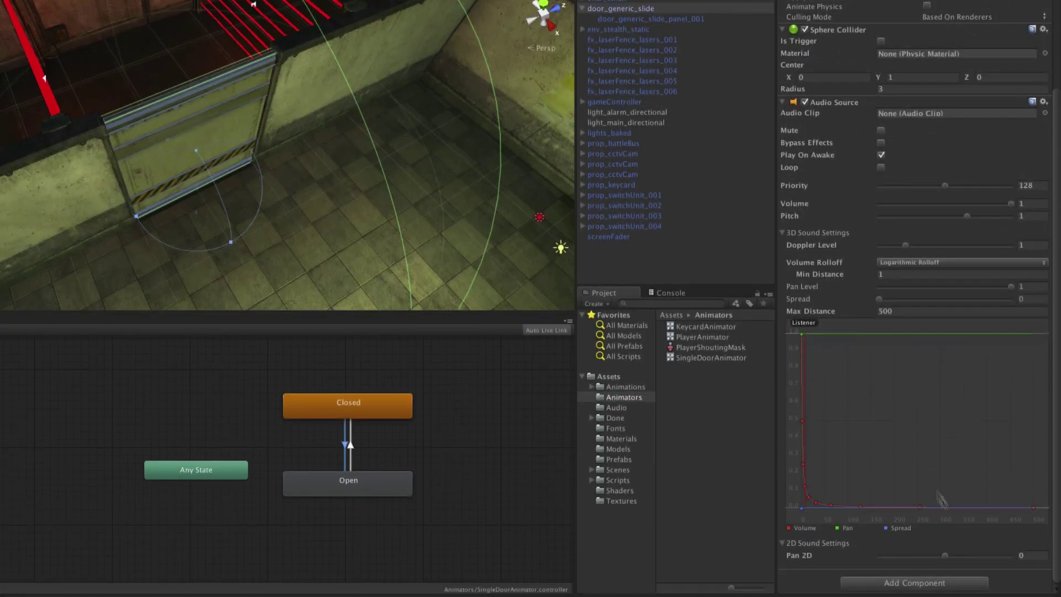
- Create and attach a new script component named DoorAnimation
{"action": "left_click", "coordinate": [935, 583]}
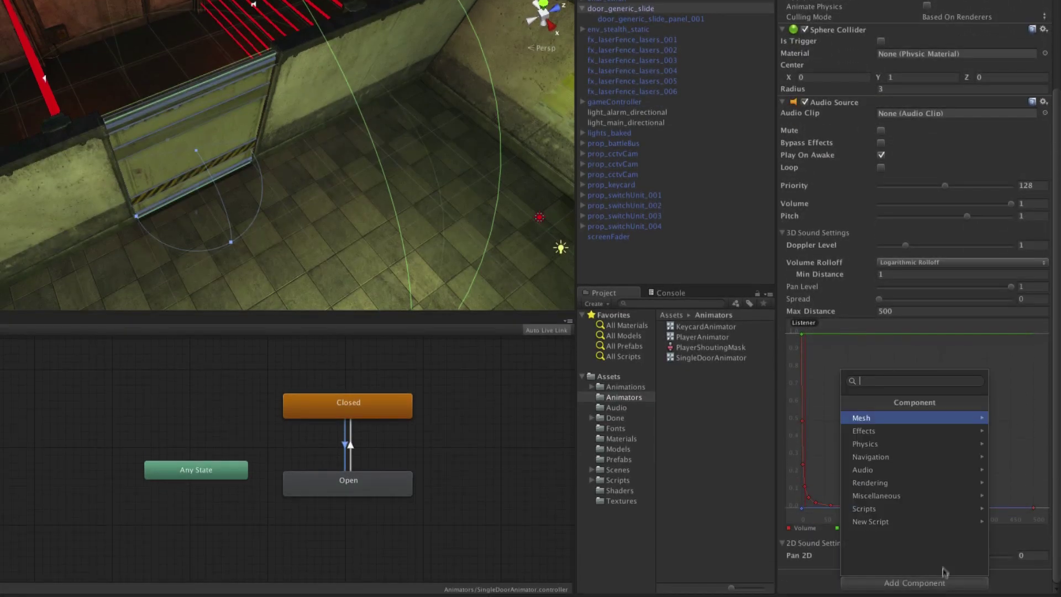
{"action": "left_click", "coordinate": [893, 521]}
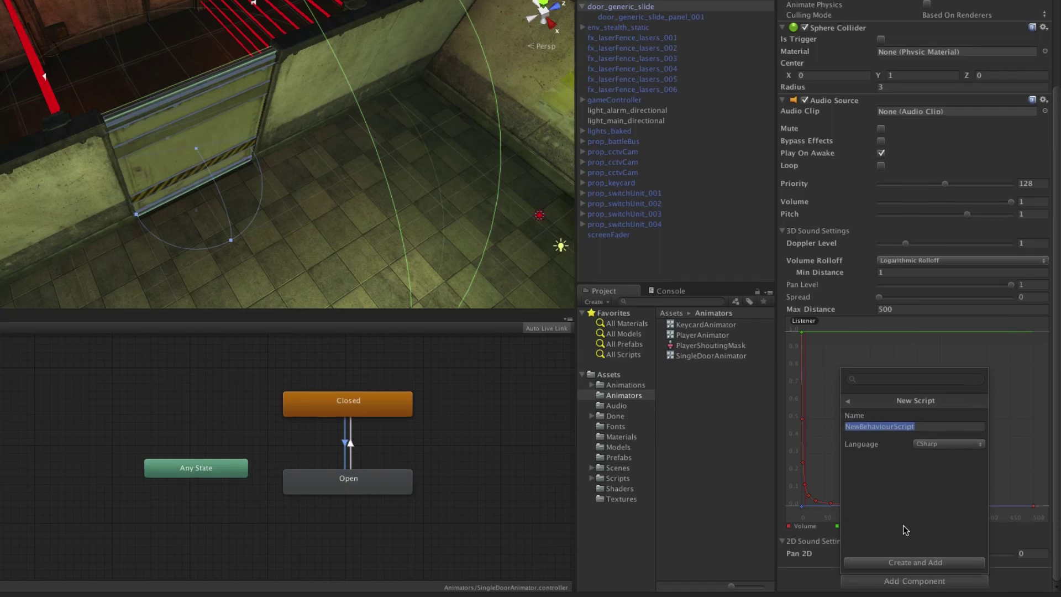
{"action": "type", "text": "DoorAnimation"}
{"action": "key", "text": "Return"}
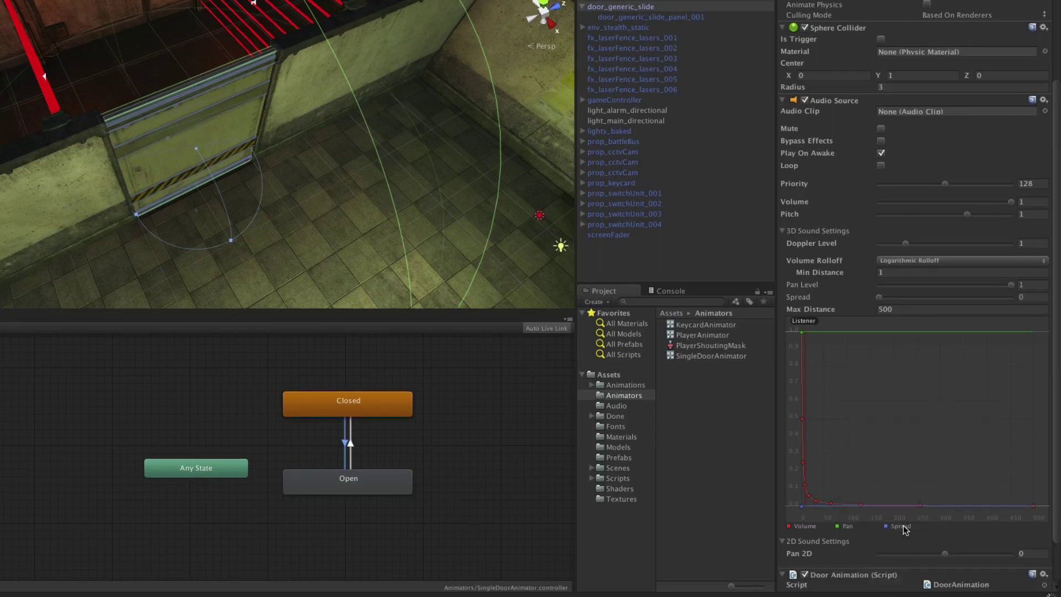
{"action": "scroll", "coordinate": [911, 539], "scroll_direction": "down", "scroll_amount": 1}
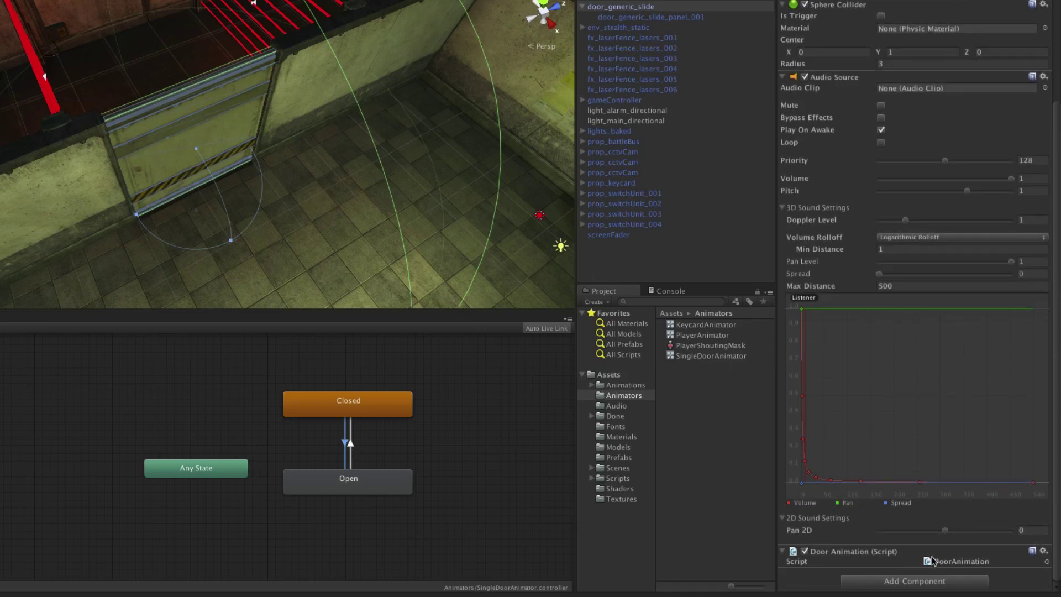
- Open DoorAnimation.cs and delete the default Start and Update methods
{"action": "left_click", "coordinate": [932, 561]}
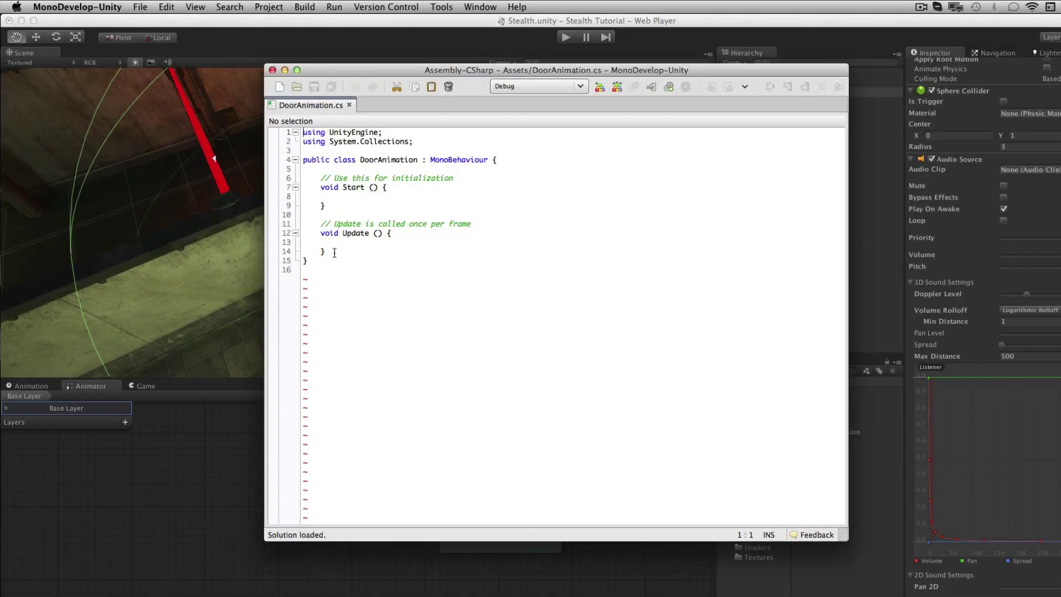
{"action": "left_click_drag", "start_coordinate": [302, 177], "coordinate": [497, 315]}
{"action": "key", "text": "BackSpace"}
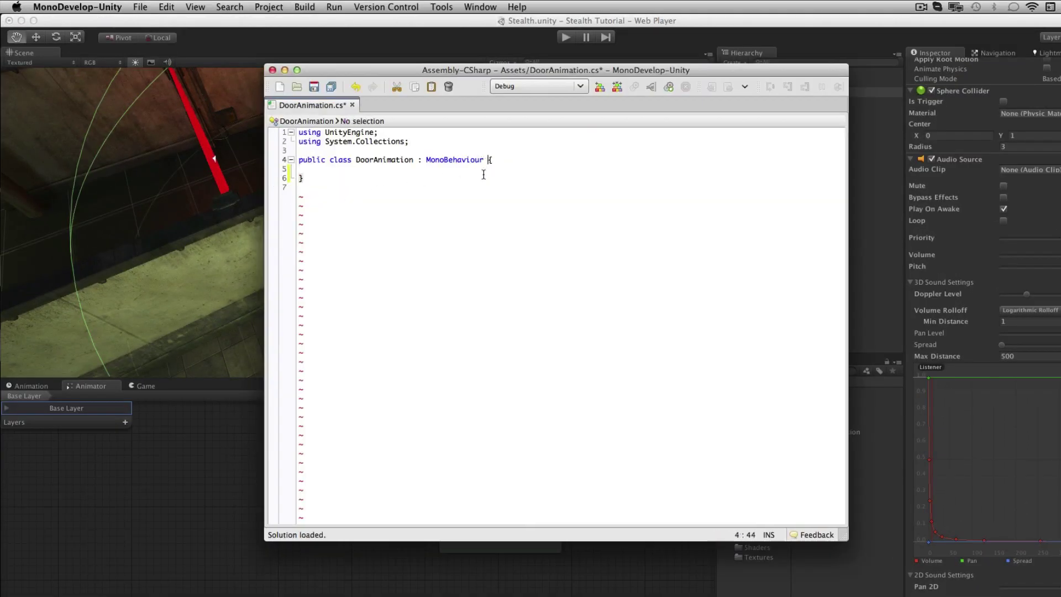
{"action": "left_click", "coordinate": [412, 177]}
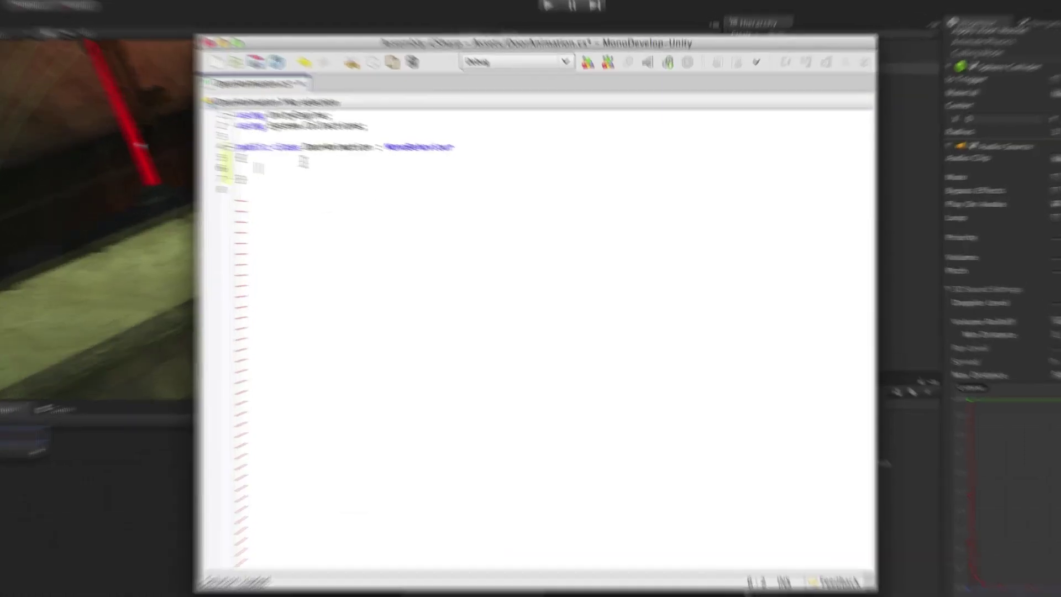
{"action": "type", "text": "public bool requireKey;"}
- Declare the public requireKey, doorSwishClip and accessDeniedClip fields
{"action": "key", "text": "Return"}
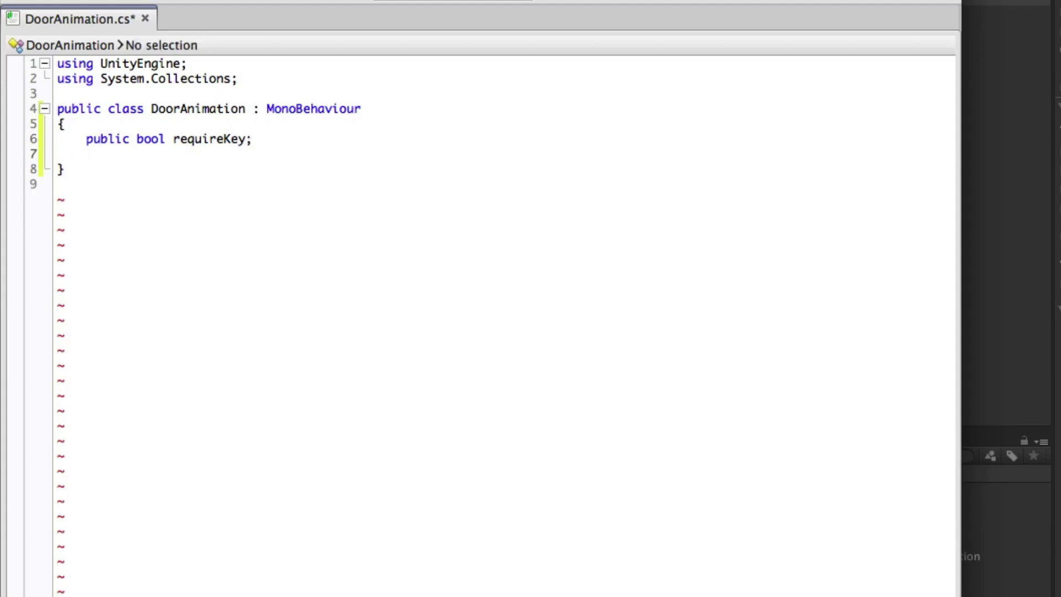
{"action": "type", "text": "public Au"}
{"action": "key", "text": "Return"}
{"action": "type", "text": "doorSwishClip;"}
{"action": "key", "text": "Return"}
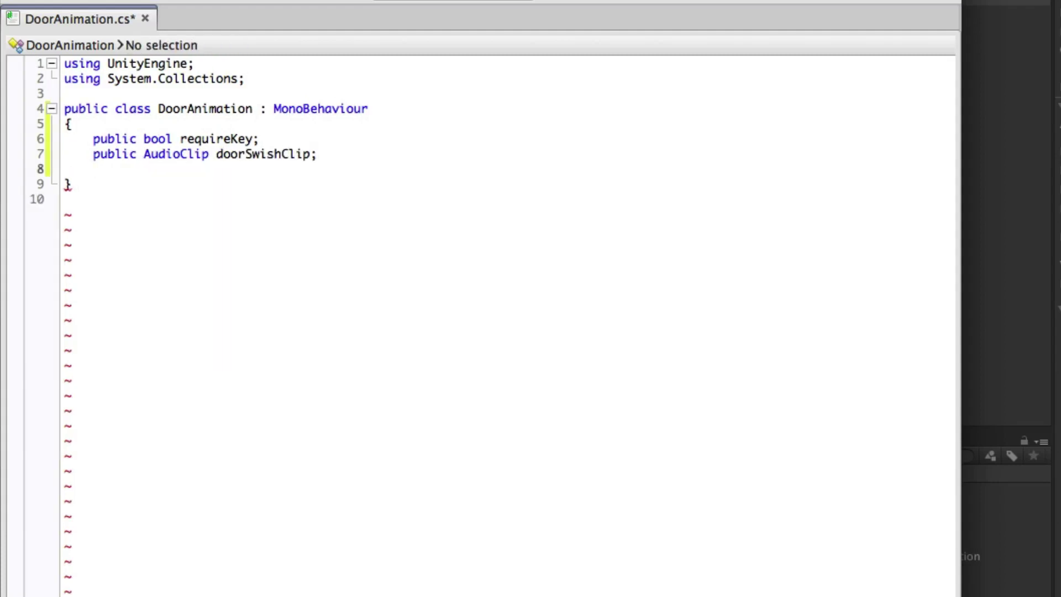
{"action": "type", "text": "public Au"}
{"action": "key", "text": "Return"}
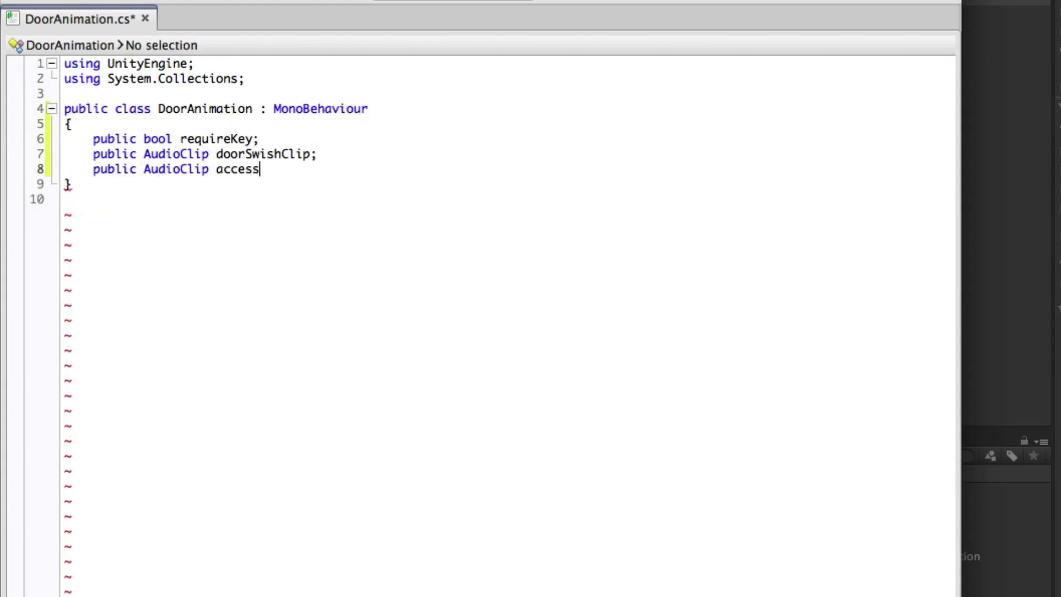
{"action": "type", "text": "DeniedClip;"}
{"action": "key", "text": "Return"}
{"action": "key", "text": "Return"}
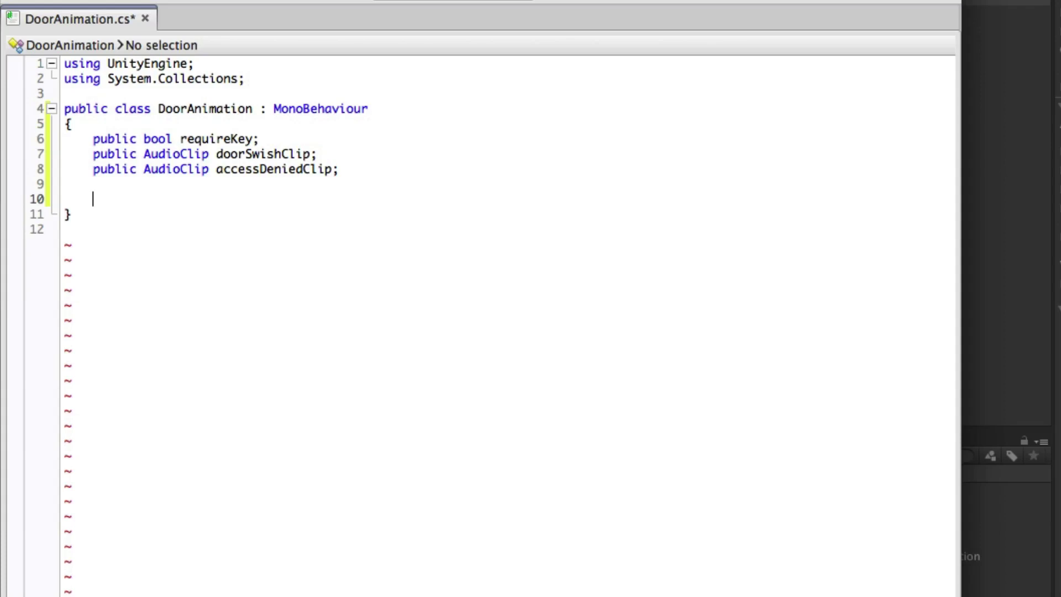
{"action": "type", "text": "private "}
{"action": "type", "text": "Anim"}
- Declare private Animator anim, HashIDs hash, GameObject player and PlayerInventory playerInventory fields
{"action": "key", "text": "Return"}
{"action": "type", "text": "anim;"}
{"action": "key", "text": "Return"}
{"action": "type", "text": "pr"}
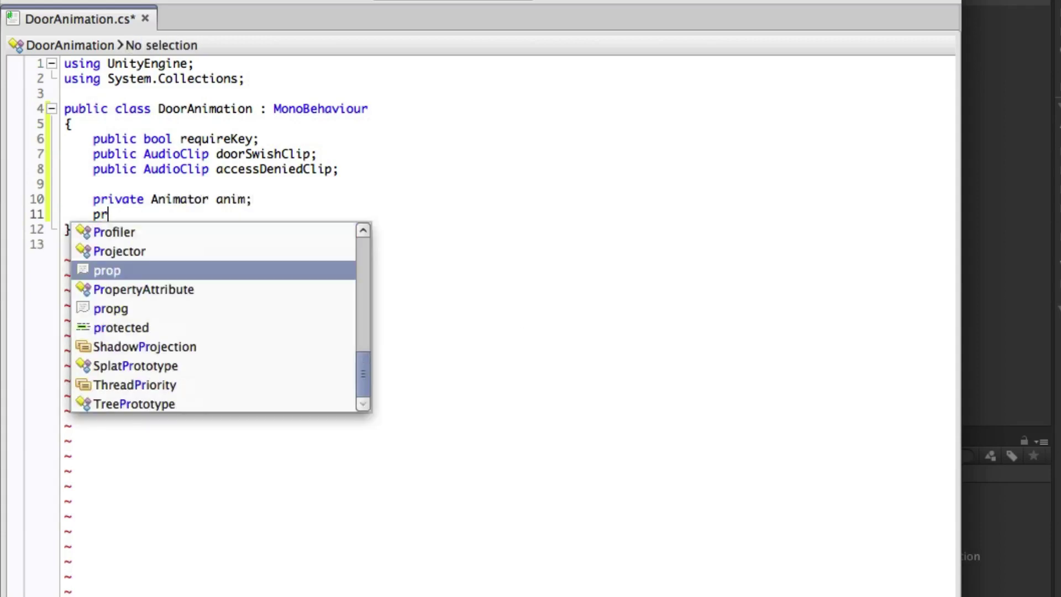
{"action": "type", "text": "ivate "}
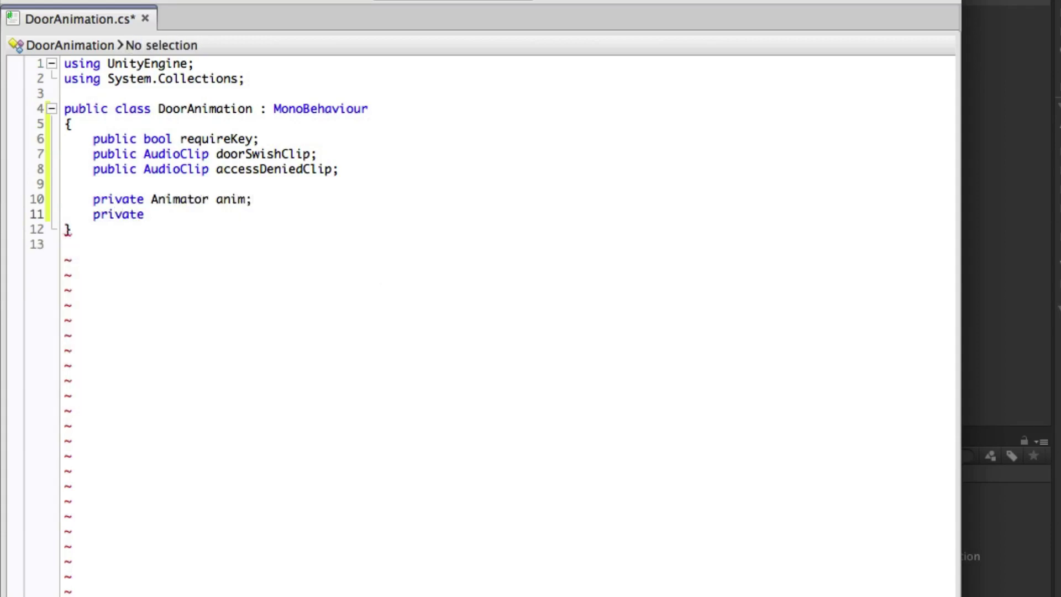
{"action": "type", "text": "H"}
{"action": "key", "text": "Return"}
{"action": "type", "text": "hash;"}
{"action": "key", "text": "Return"}
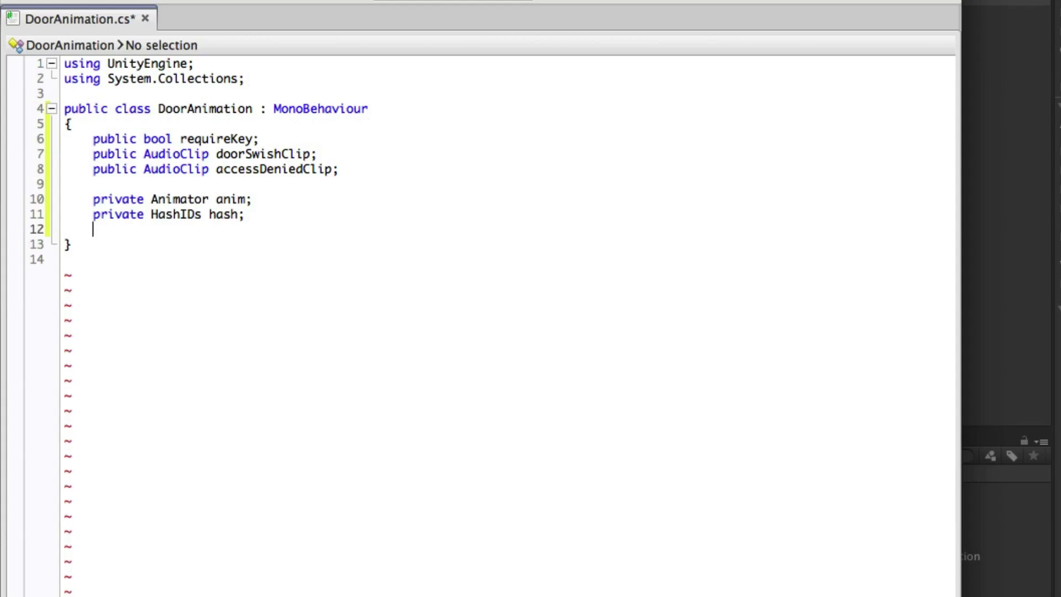
{"action": "type", "text": "private Ga"}
{"action": "key", "text": "Return"}
{"action": "type", "text": "player;"}
{"action": "key", "text": "Return"}
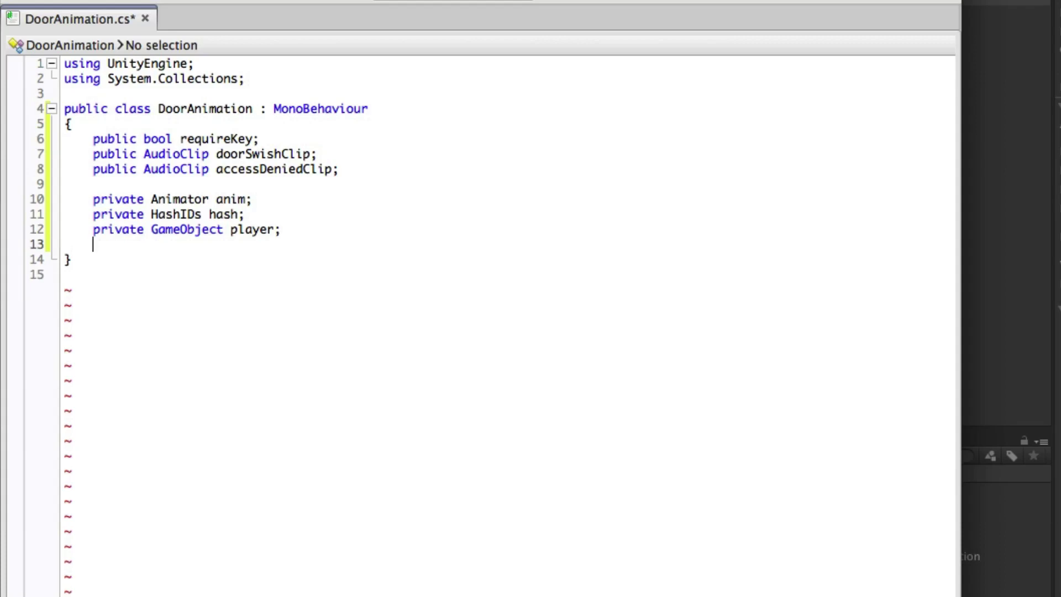
{"action": "type", "text": "private P"}
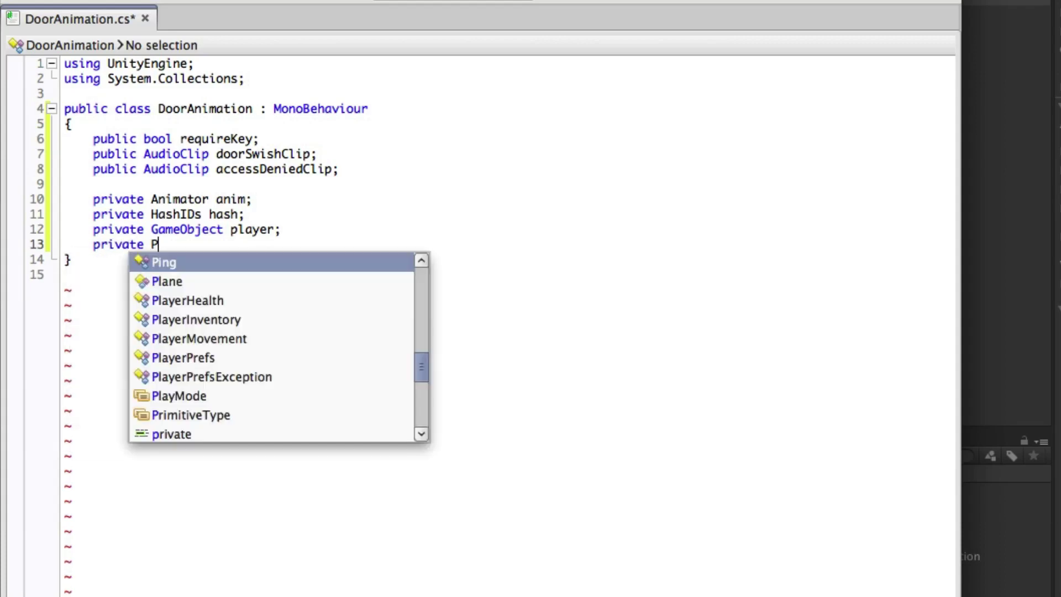
{"action": "type", "text": "layer"}
{"action": "key", "text": "Up"}
{"action": "key", "text": "Up"}
{"action": "key", "text": "Return"}
{"action": "type", "text": "playerInventory;"}
{"action": "key", "text": "Return"}
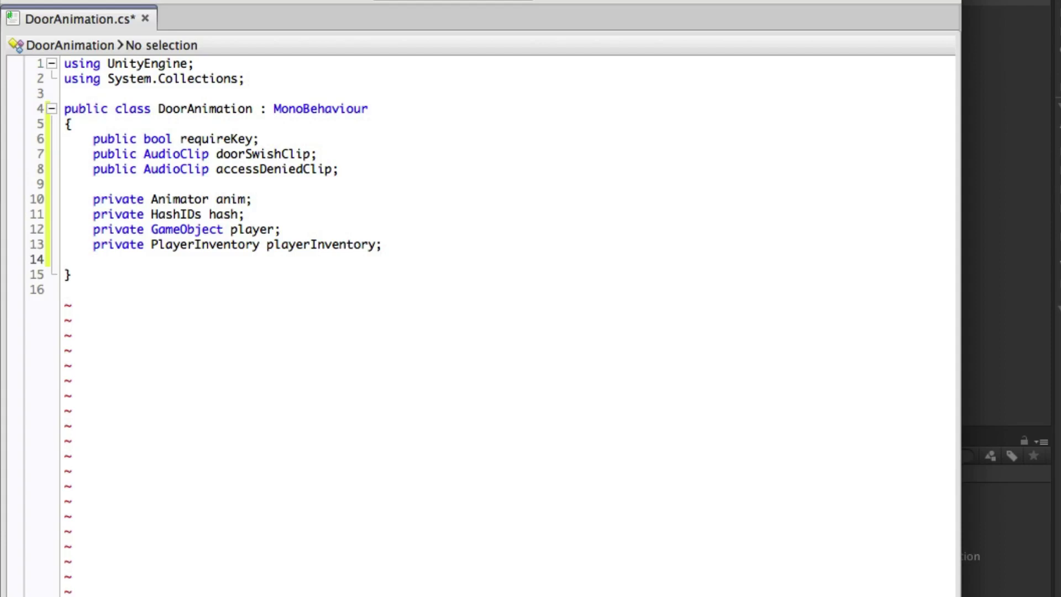
{"action": "type", "text": "private int count;"}
- Add a private int count field and an Awake method assigning anim via GetComponent
{"action": "key", "text": "Return"}
{"action": "key", "text": "Return"}
{"action": "type", "text": "void Awake()"}
{"action": "key", "text": "Return"}
{"action": "type", "text": "{"}
{"action": "key", "text": "Return"}
{"action": "type", "text": "an"}
{"action": "key", "text": "Return"}
{"action": "type", "text": "= Get"}
{"action": "key", "text": "Up"}
{"action": "key", "text": "Up"}
{"action": "key", "text": "Up"}
{"action": "key", "text": "Return"}
{"action": "type", "text": "<Animator"}
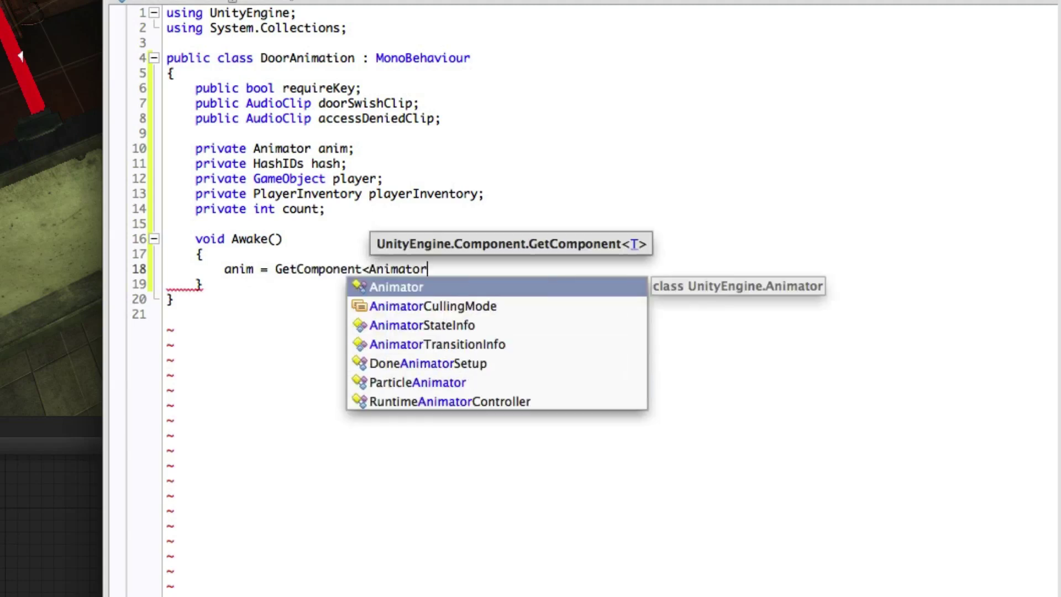
{"action": "type", "text": ">();"}
{"action": "key", "text": "Return"}
{"action": "type", "text": "hash = Ga"}
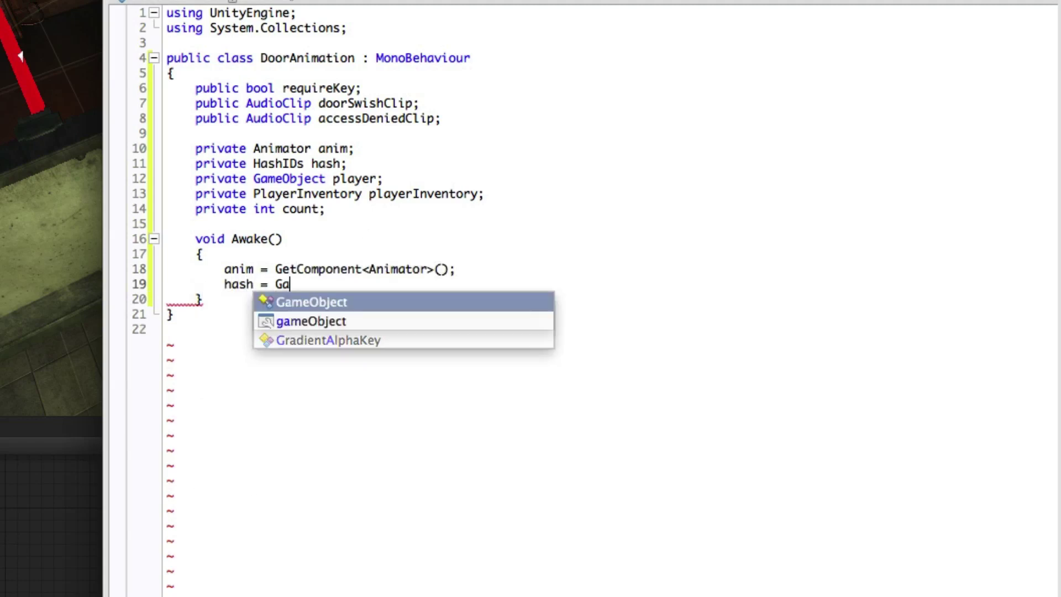
{"action": "type", "text": "me.fin"}
- In Awake, assign hash from the gameController-tagged object's HashIDs component
{"action": "key", "text": "Down"}
{"action": "key", "text": "Return"}
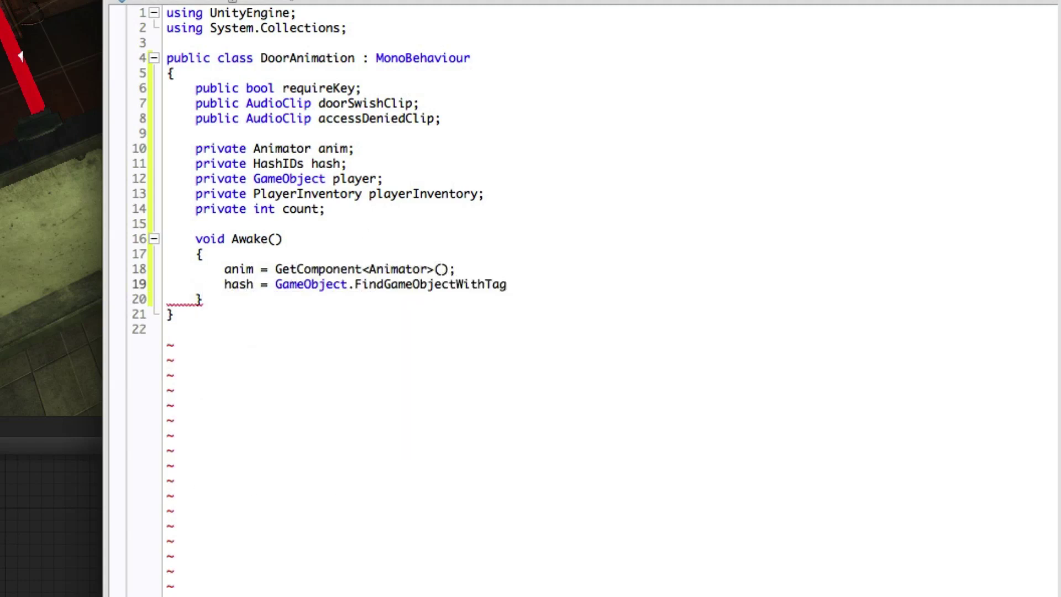
{"action": "type", "text": "(Tags.g"}
{"action": "key", "text": "Return"}
{"action": "type", "text": ").GetC"}
{"action": "key", "text": "Return"}
{"action": "type", "text": "<Has"}
{"action": "key", "text": "Return"}
{"action": "type", "text": ">();"}
{"action": "key", "text": "Return"}
{"action": "type", "text": "player "}
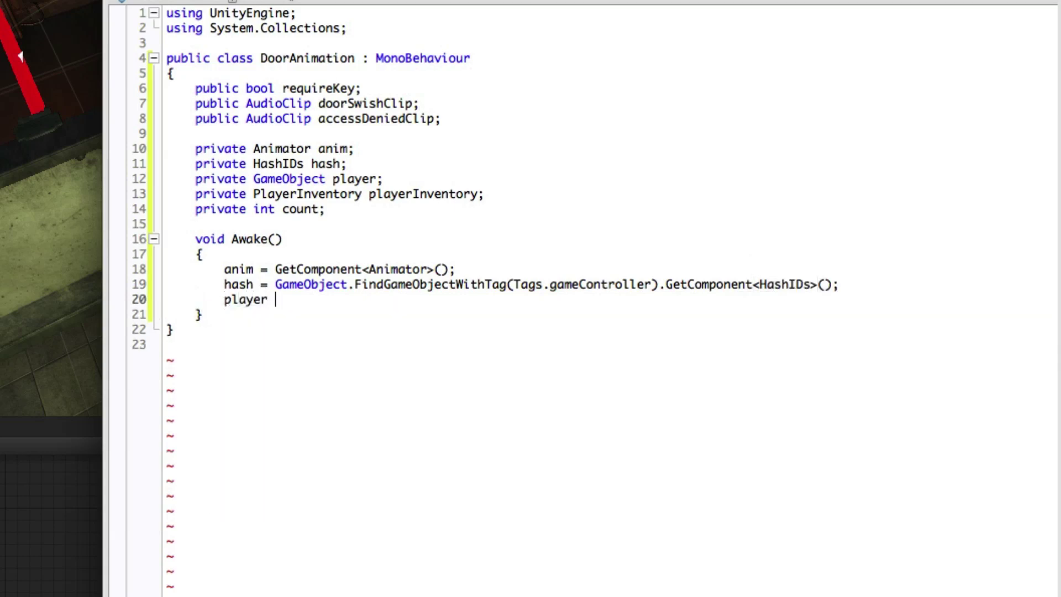
{"action": "type", "text": "= Game"}
- Assign player via FindGameObjectWithTag with Tags, and playerInventory from its PlayerInventory component
{"action": "key", "text": "Return"}
{"action": "type", "text": ".Find"}
{"action": "key", "text": "Down"}
{"action": "key", "text": "Down"}
{"action": "key", "text": "Return"}
{"action": "type", "text": "(Tag"}
{"action": "key", "text": "Return"}
{"action": "type", "text": ".player);"}
{"action": "key", "text": "Return"}
{"action": "type", "text": "playerInv"}
{"action": "key", "text": "Return"}
{"action": "type", "text": "= player.GetComponent<PlayerI"}
{"action": "key", "text": "Return"}
{"action": "type", "text": ">();"}
{"action": "key", "text": "Down"}
{"action": "key", "text": "End"}
{"action": "key", "text": "Return"}
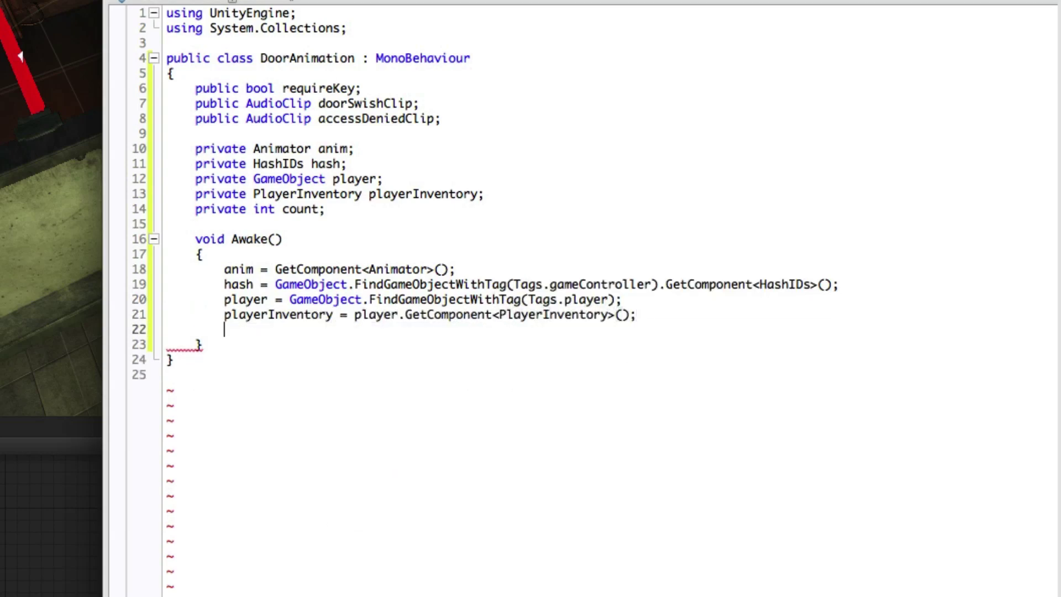
{"action": "key", "text": "Return"}
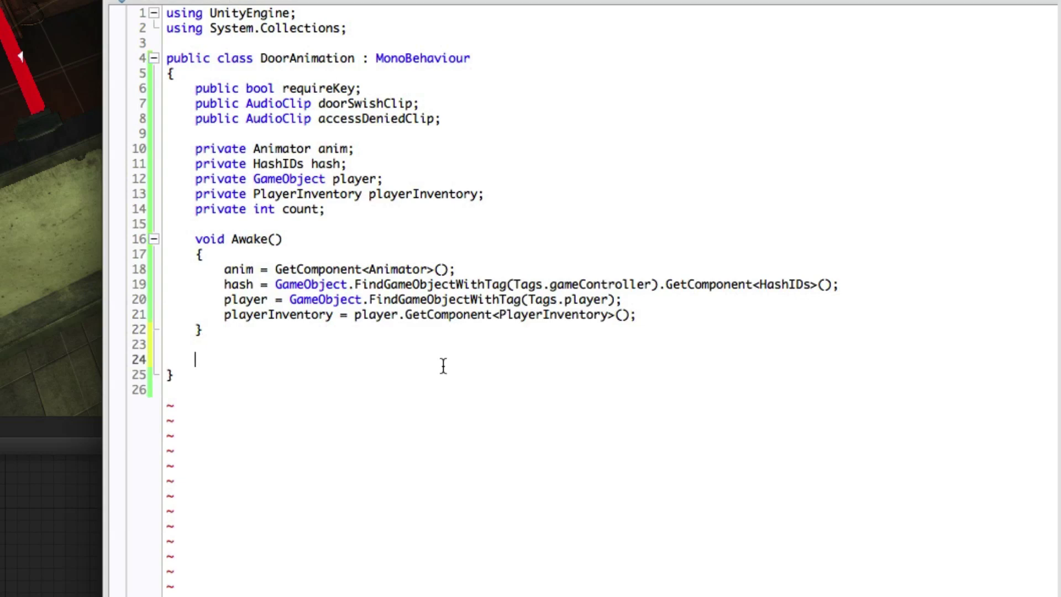
{"action": "type", "text": "void On"}
{"action": "type", "text": "TriggerEnter(Collider other)"}
- Start OnTriggerEnter with a player gameObject check containing an if(requireKey) block
{"action": "key", "text": "Return"}
{"action": "type", "text": "{"}
{"action": "key", "text": "Return"}
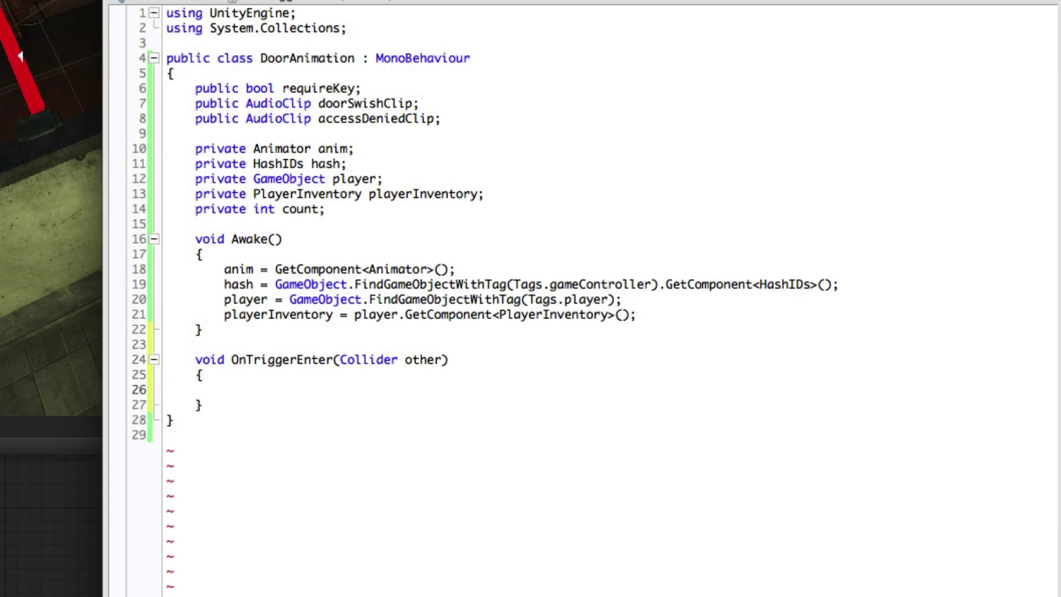
{"action": "type", "text": "if(other.gam"}
{"action": "key", "text": "Return"}
{"action": "type", "text": "== player)"}
{"action": "key", "text": "Return"}
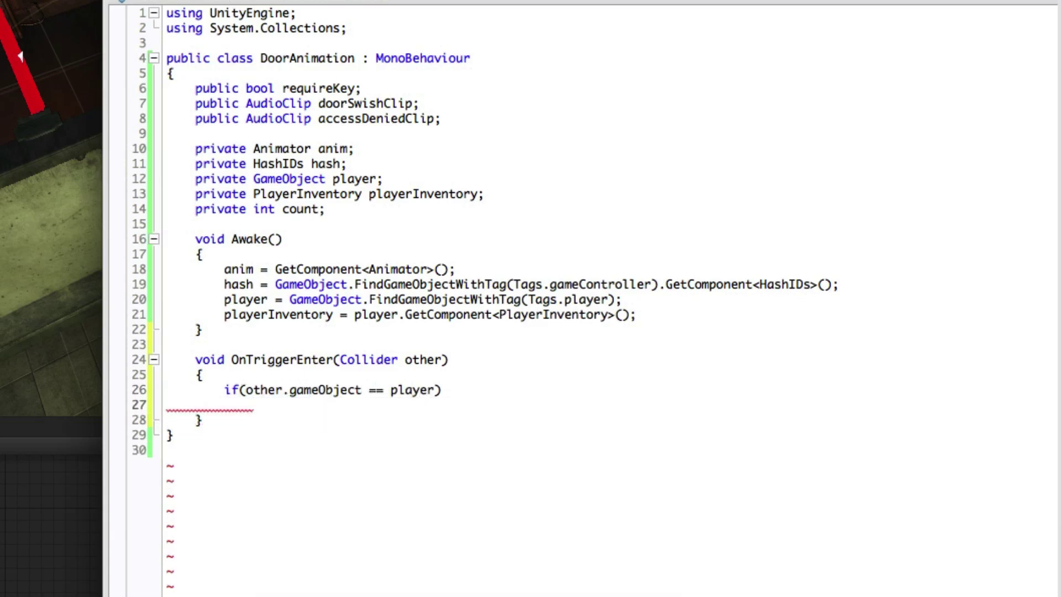
{"action": "type", "text": "{}"}
{"action": "key", "text": "Left"}
{"action": "key", "text": "Return"}
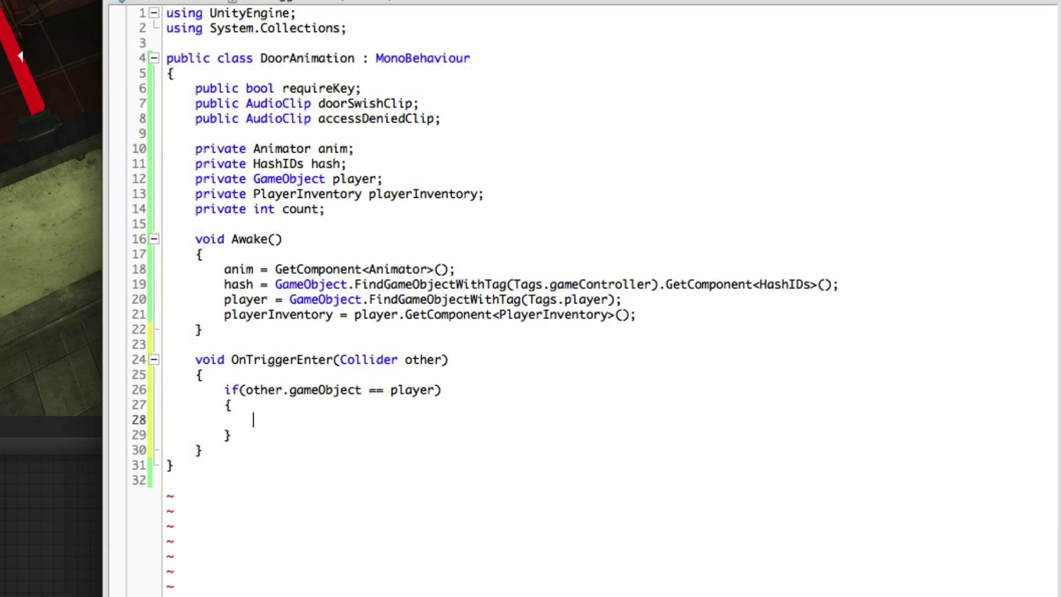
{"action": "type", "text": "if(req"}
{"action": "key", "text": "Return"}
{"action": "type", "text": ")"}
{"action": "key", "text": "Return"}
{"action": "type", "text": "{"}
- Inside requireKey, add if(playerInventory.hasKey) { count++; }
{"action": "key", "text": "Return"}
{"action": "type", "text": "if(playerI"}
{"action": "key", "text": "Return"}
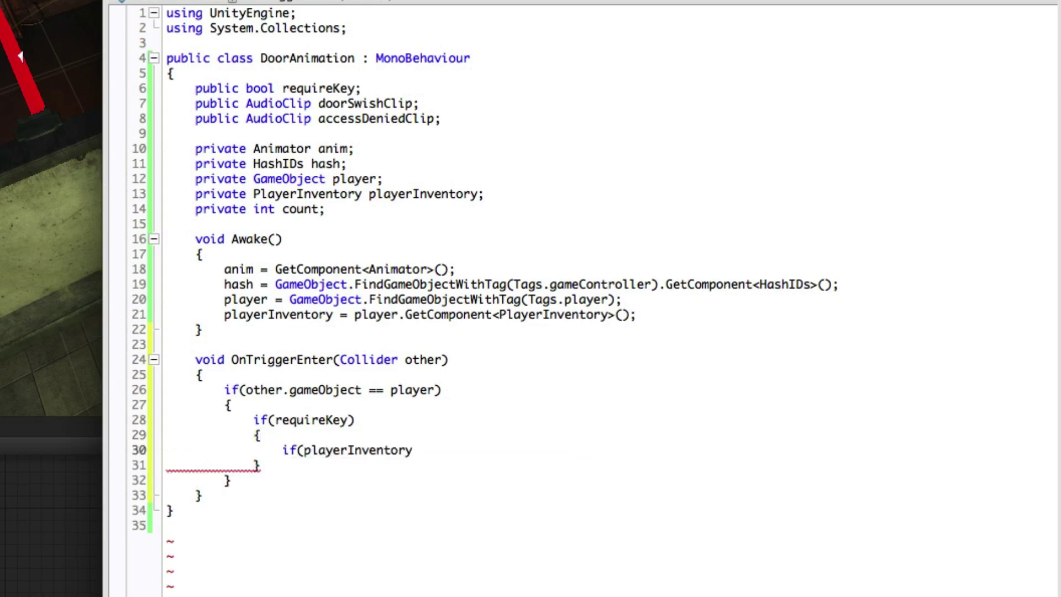
{"action": "type", "text": ".has"}
{"action": "key", "text": "Return"}
{"action": "type", "text": ")"}
{"action": "key", "text": "Return"}
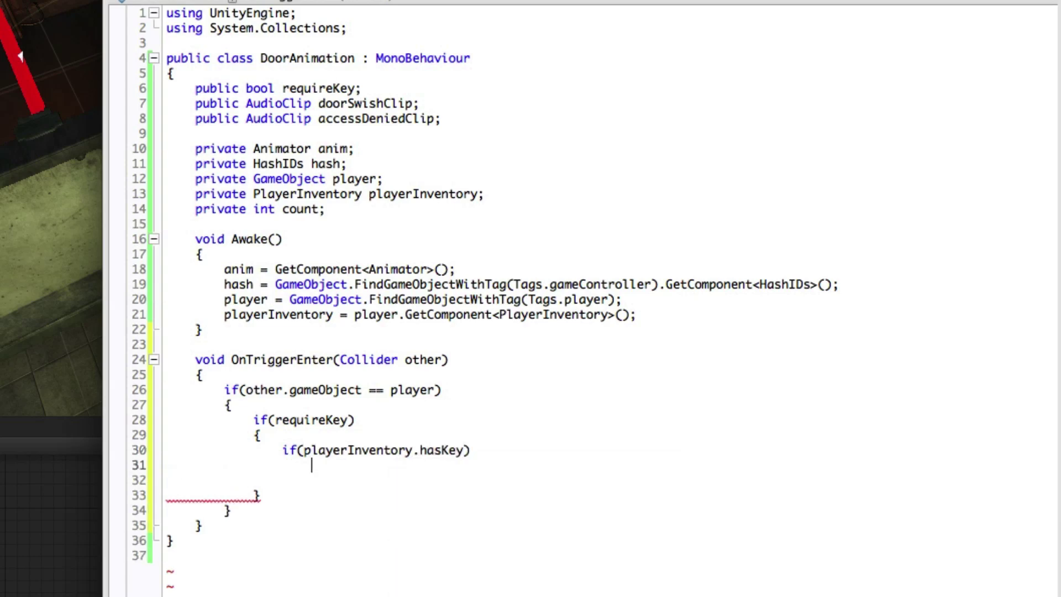
{"action": "type", "text": "{"}
{"action": "key", "text": "Return"}
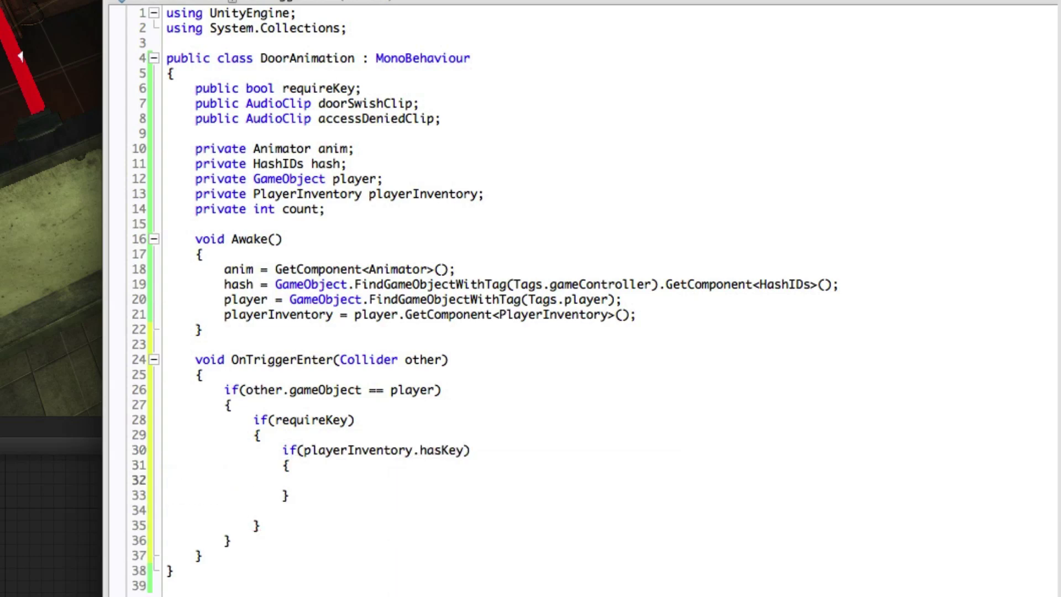
{"action": "type", "text": "cou"}
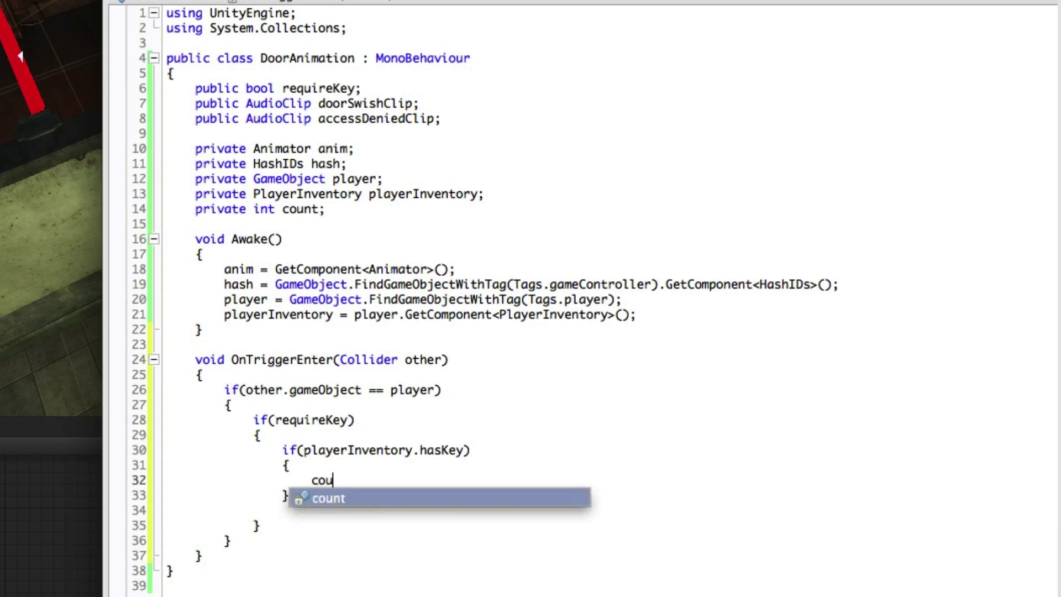
{"action": "type", "text": "nt+"}
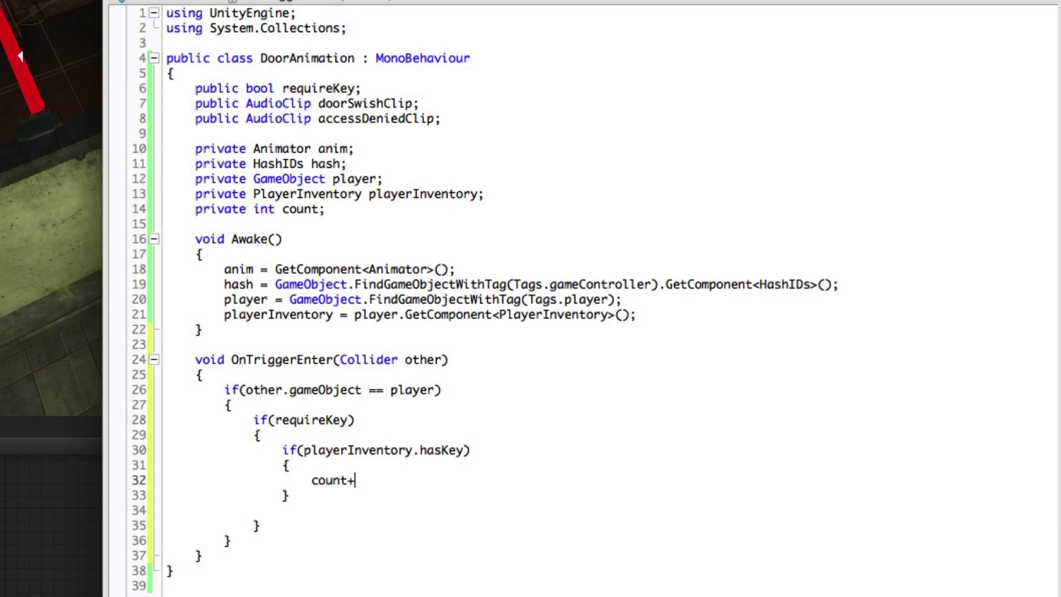
{"action": "type", "text": "+;"}
{"action": "key", "text": "Down"}
{"action": "key", "text": "Return"}
{"action": "type", "text": "else"}
- Add an else branch setting audio.clip to accessDeniedClip and calling audio.Play()
{"action": "key", "text": "Escape"}
{"action": "key", "text": "Return"}
{"action": "type", "text": "{"}
{"action": "key", "text": "Return"}
{"action": "type", "text": "audio.clip = acc"}
{"action": "key", "text": "Return"}
{"action": "type", "text": ";"}
{"action": "key", "text": "Return"}
{"action": "type", "text": "audio.Pl"}
{"action": "key", "text": "Return"}
{"action": "type", "text": "();"}
- Add an outer else { count++; } after the requireKey block
{"action": "key", "text": "Down"}
{"action": "key", "text": "Down"}
{"action": "key", "text": "Down"}
{"action": "key", "text": "Return"}
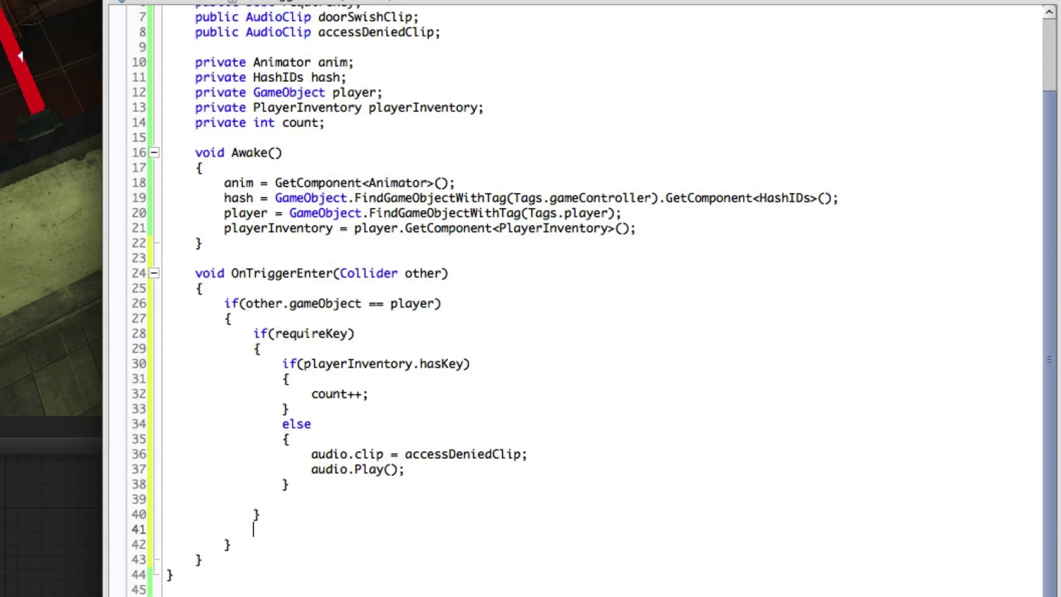
{"action": "type", "text": "else"}
{"action": "key", "text": "Escape"}
{"action": "key", "text": "Return"}
{"action": "type", "text": "{"}
{"action": "key", "text": "Return"}
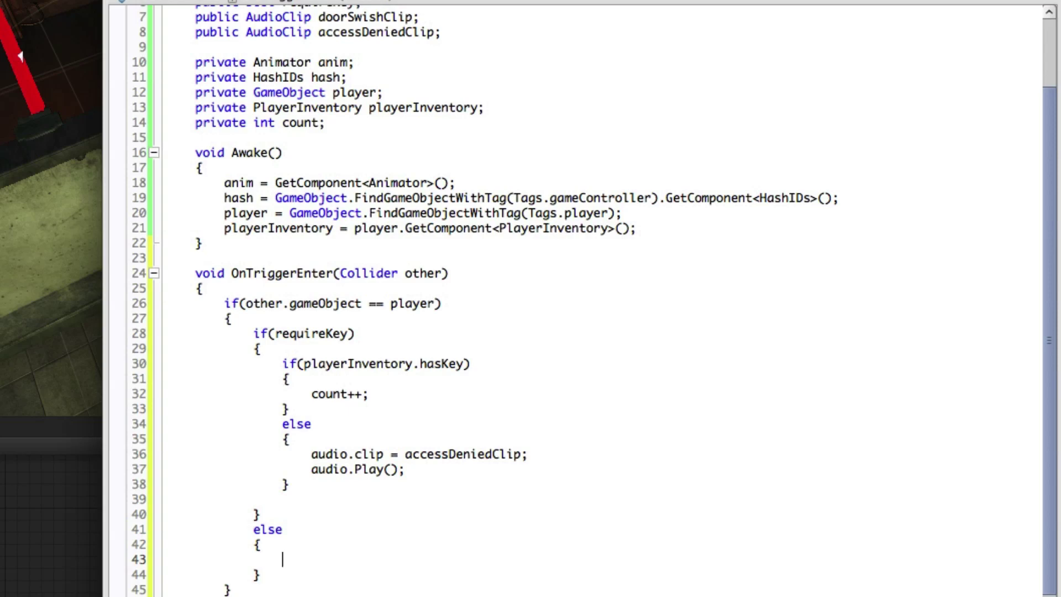
{"action": "type", "text": "count"}
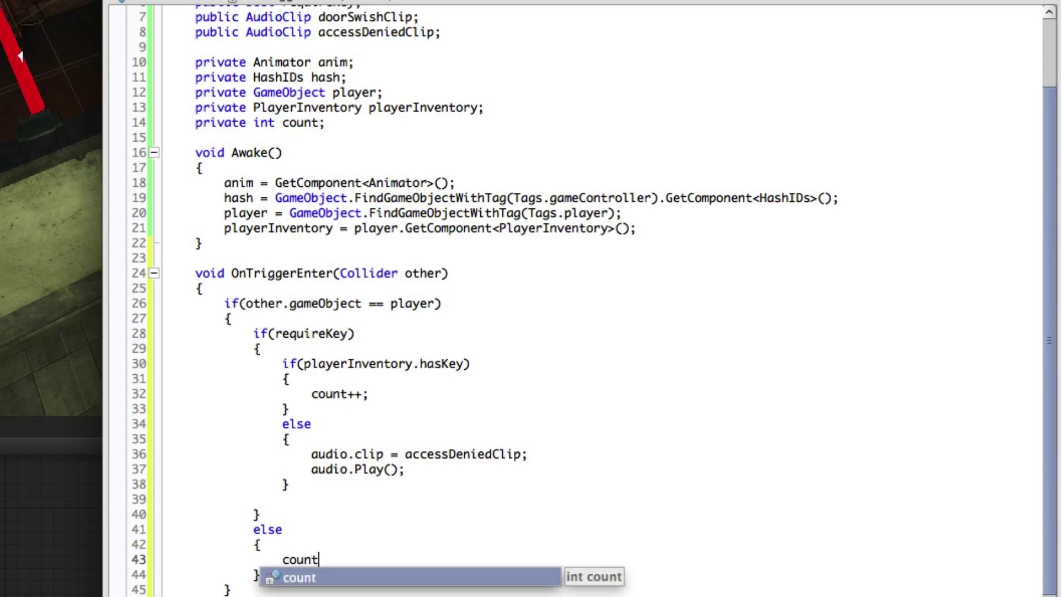
{"action": "type", "text": "++;"}
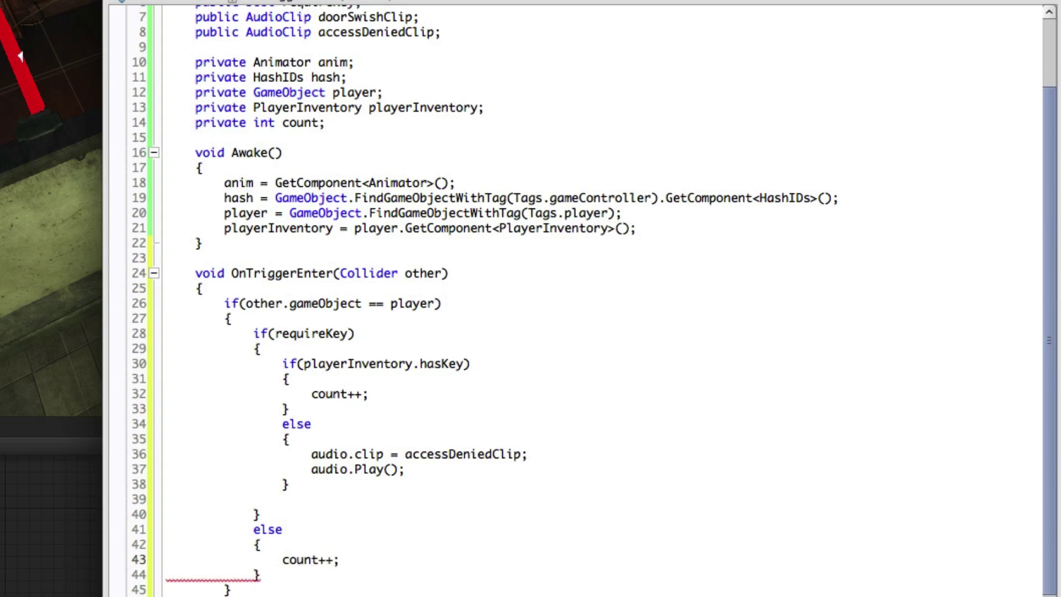
{"action": "key", "text": "Up"}
{"action": "key", "text": "Up"}
{"action": "key", "text": "Up"}
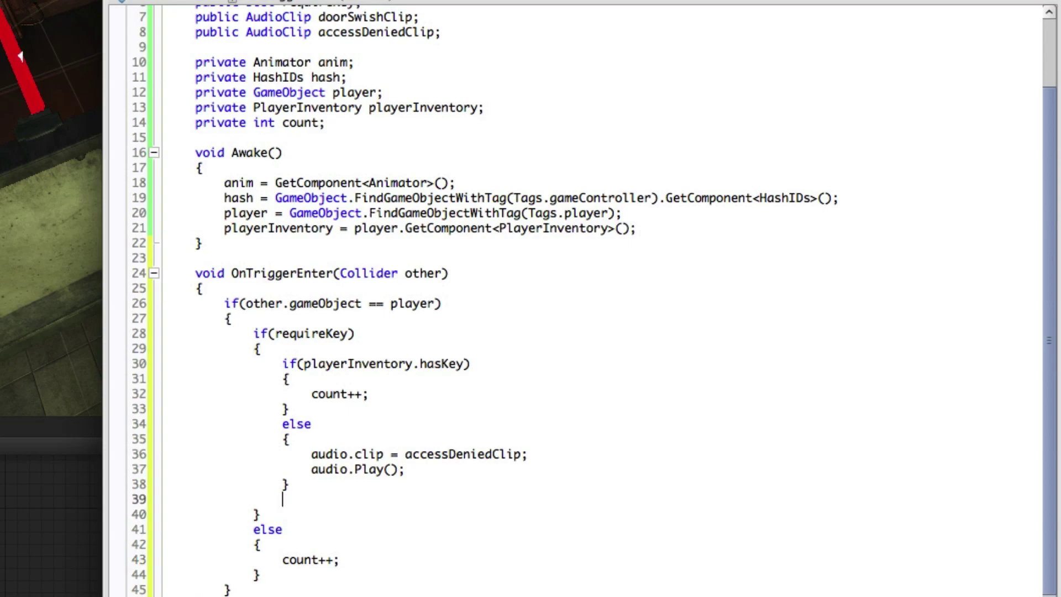
- Remove the stray blank line and add else if(other.gameObject.tag == Tags.enemy)
{"action": "key", "text": "BackSpace"}
{"action": "key", "text": "BackSpace"}
{"action": "key", "text": "BackSpace"}
{"action": "key", "text": "BackSpace"}
{"action": "key", "text": "BackSpace"}
{"action": "key", "text": "Down"}
{"action": "key", "text": "Down"}
{"action": "key", "text": "Down"}
{"action": "key", "text": "Return"}
{"action": "type", "text": "else"}
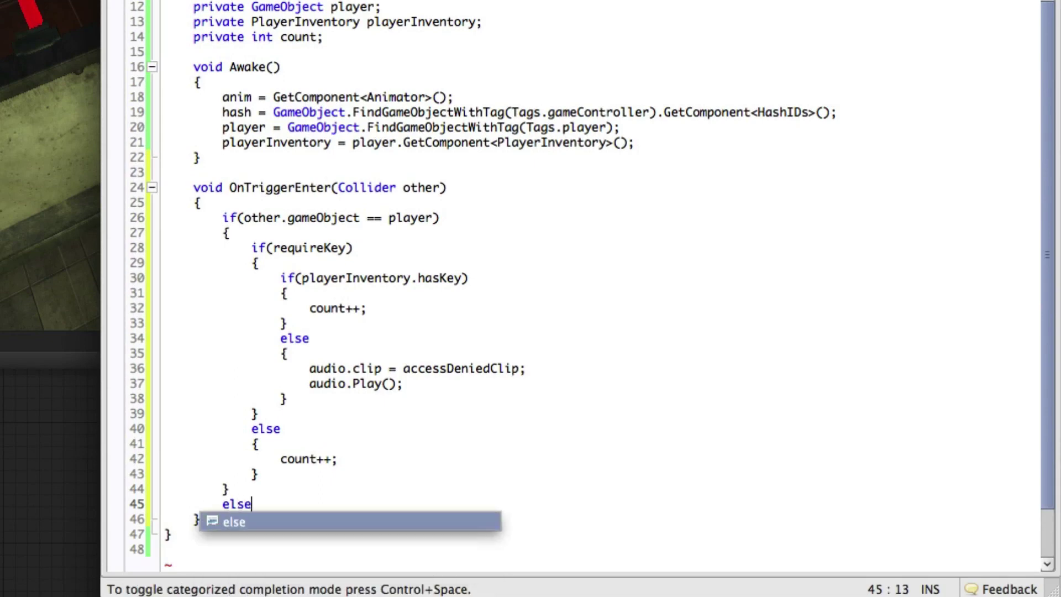
{"action": "type", "text": " if("}
{"action": "key", "text": "Down"}
{"action": "key", "text": "Down"}
{"action": "key", "text": "Up"}
{"action": "key", "text": "Up"}
{"action": "type", "text": "other.gameObject.tag == Tags.e"}
{"action": "key", "text": "Return"}
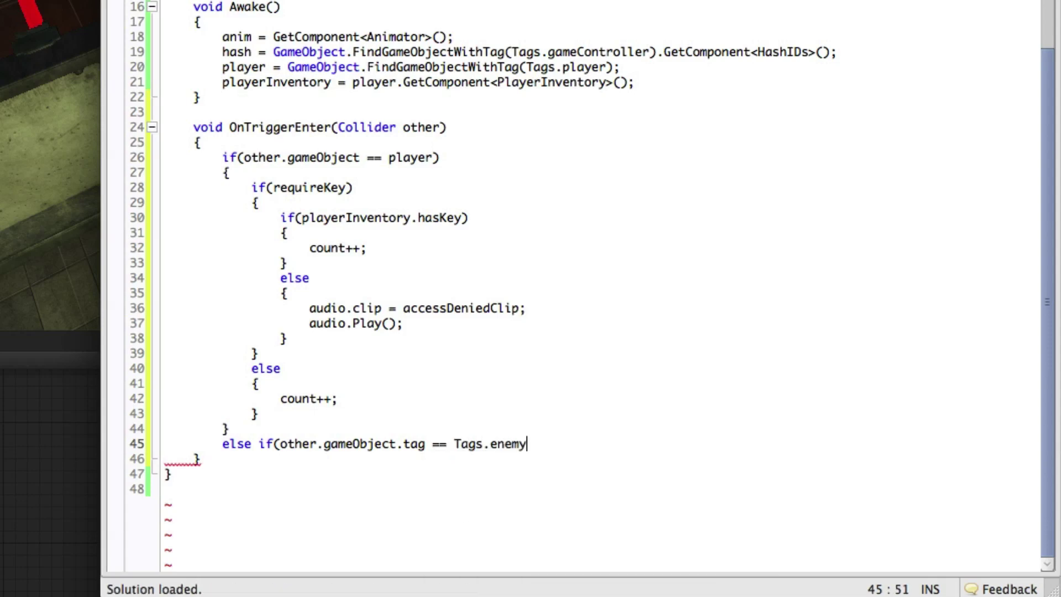
{"action": "type", "text": ")"}
{"action": "key", "text": "Return"}
{"action": "type", "text": "{"}
{"action": "key", "text": "Return"}
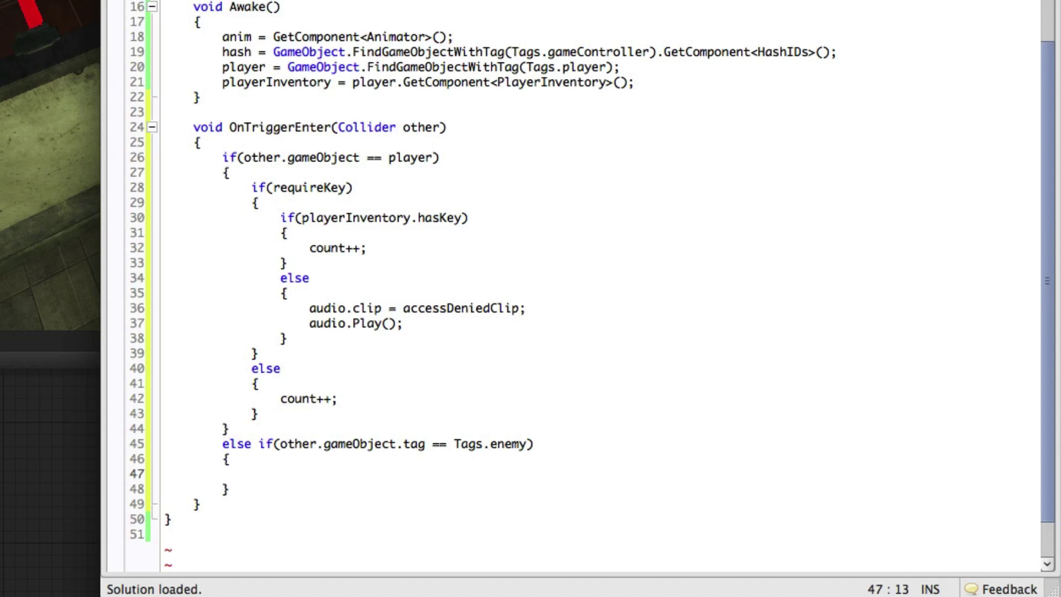
{"action": "type", "text": "if"}
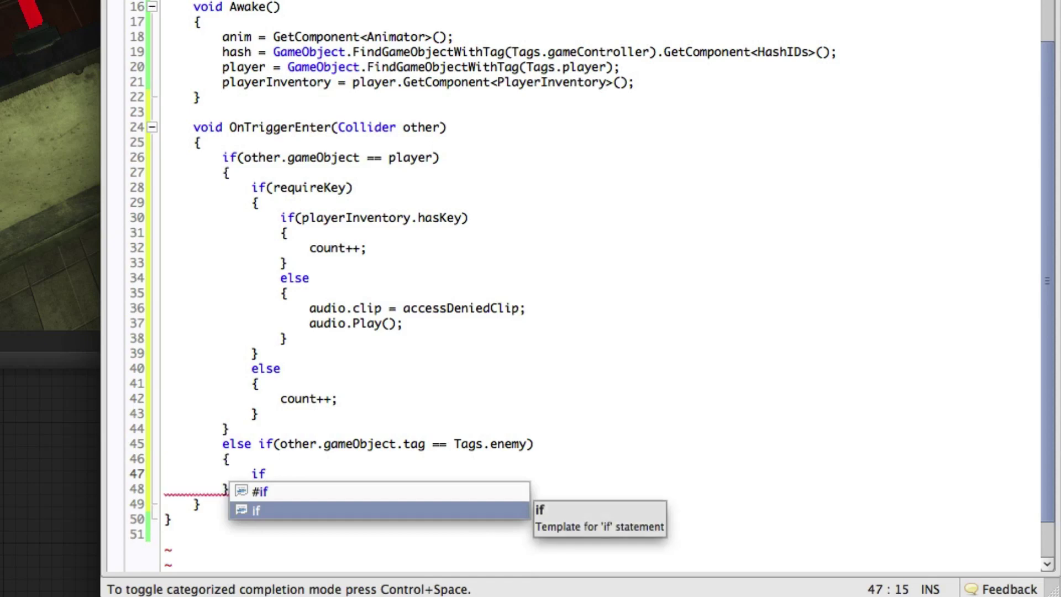
{"action": "type", "text": "("}
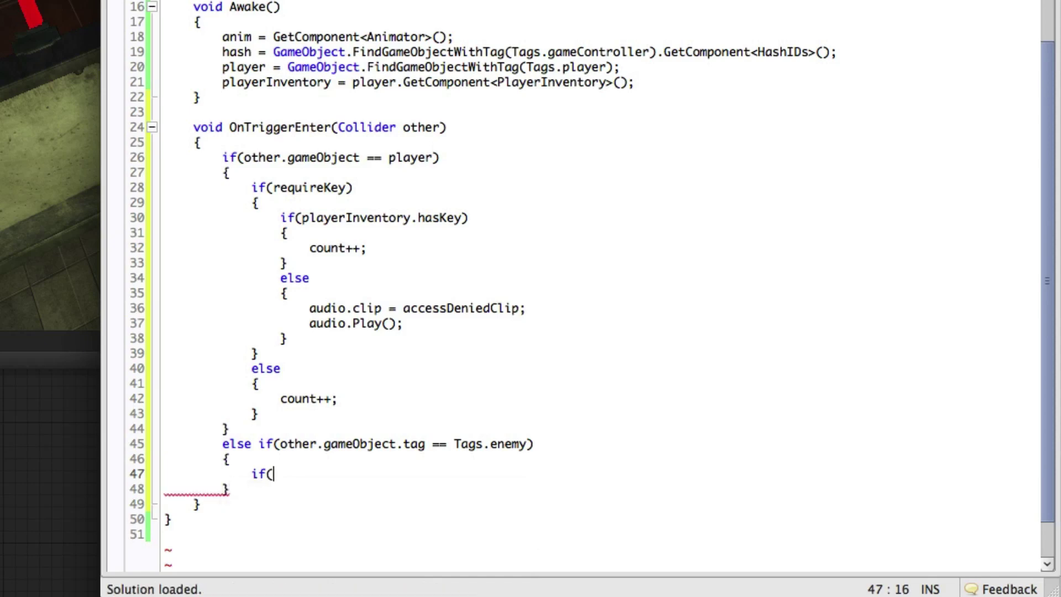
{"action": "type", "text": "other"}
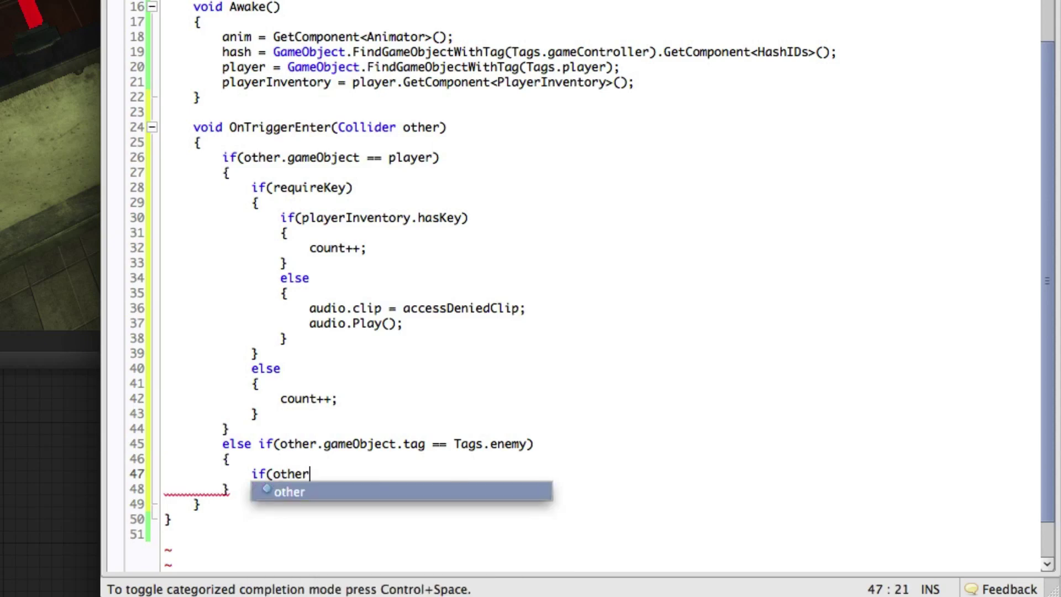
{"action": "type", "text": " is"}
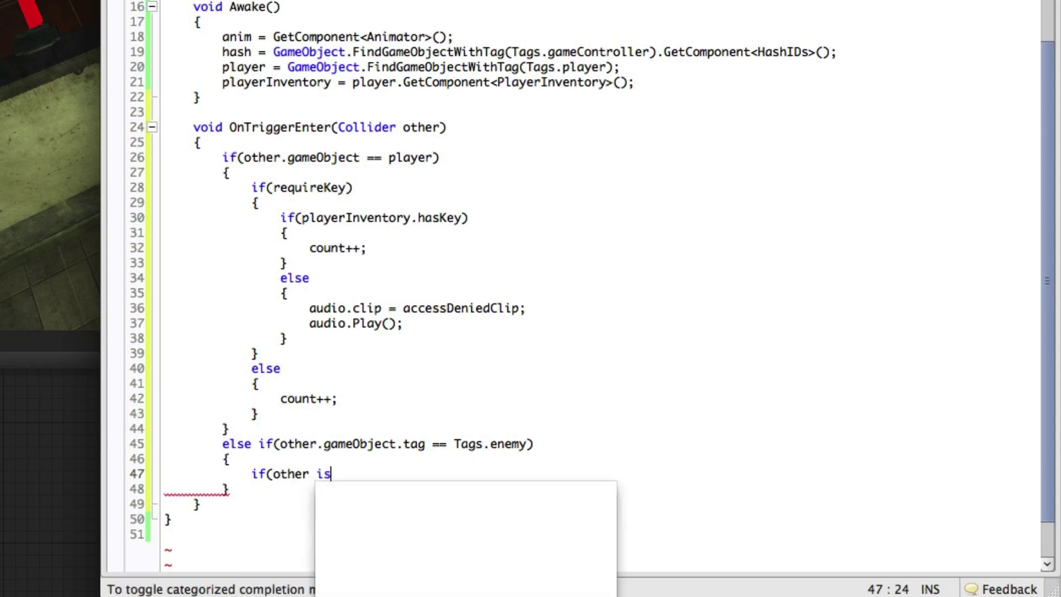
{"action": "type", "text": " Cap"}
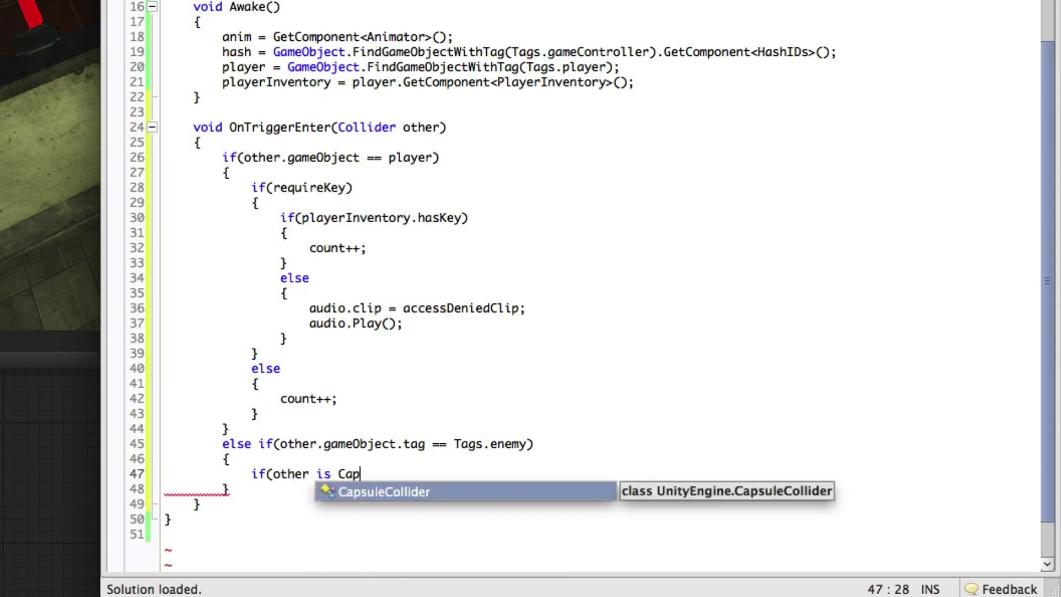
- Inside it, add if(other is CapsuleCollider) { count++; }
{"action": "key", "text": "Return"}
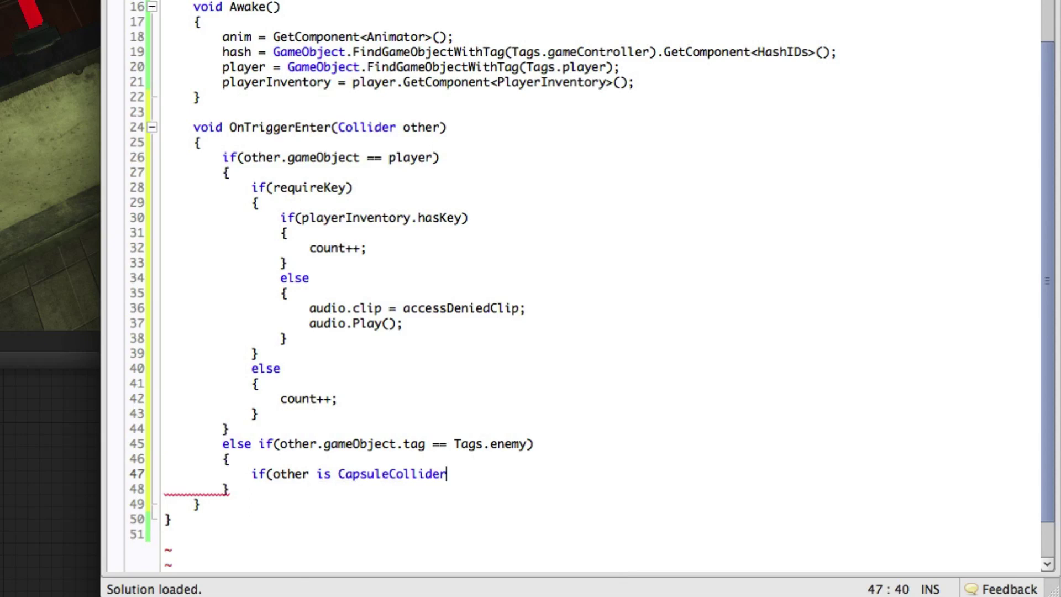
{"action": "type", "text": ")"}
{"action": "key", "text": "Return"}
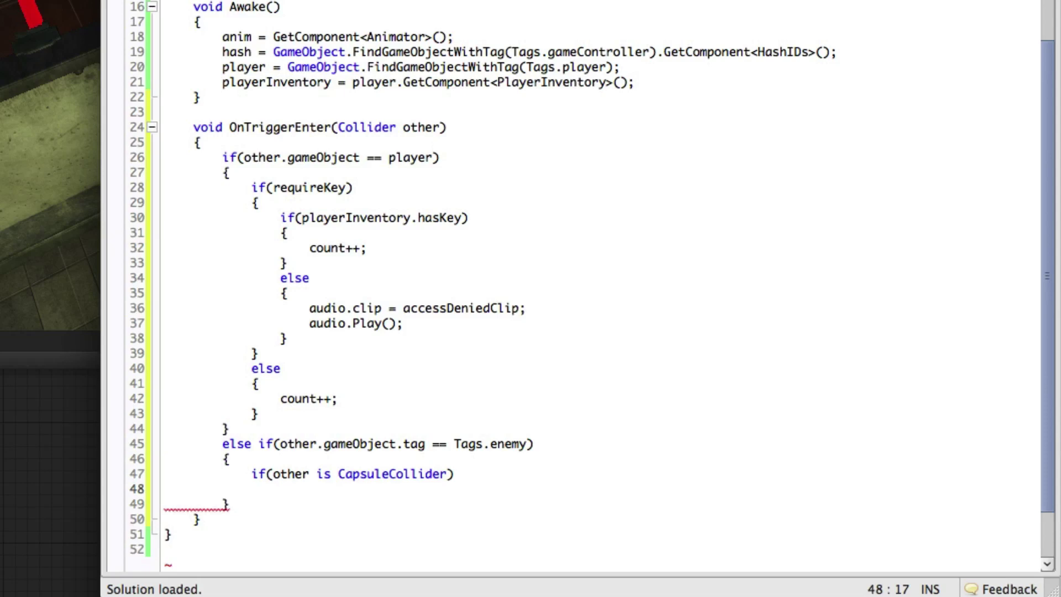
{"action": "type", "text": "{}"}
{"action": "key", "text": "Left"}
{"action": "key", "text": "Return"}
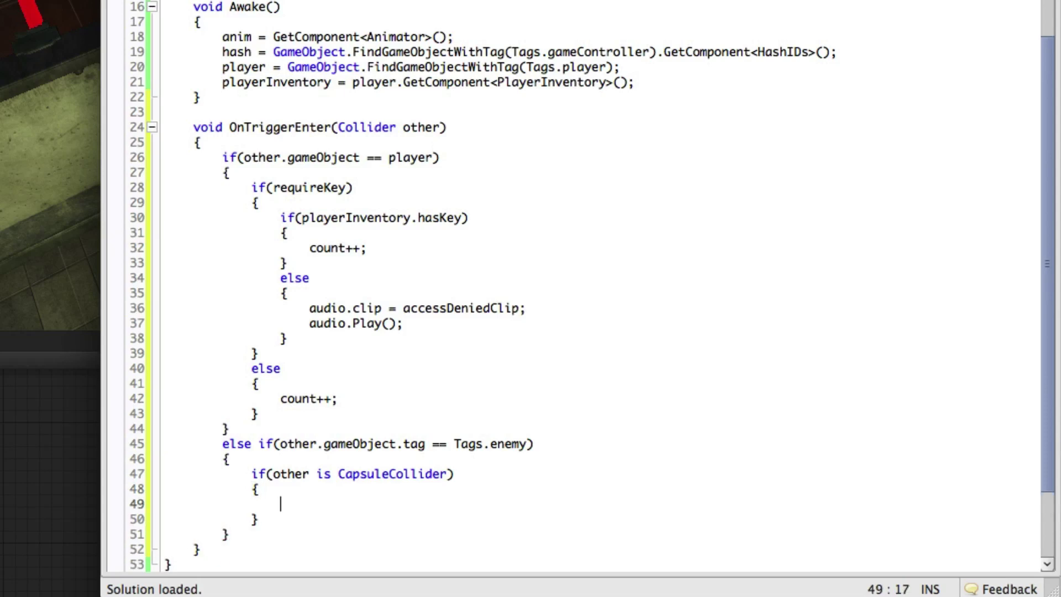
{"action": "type", "text": "count"}
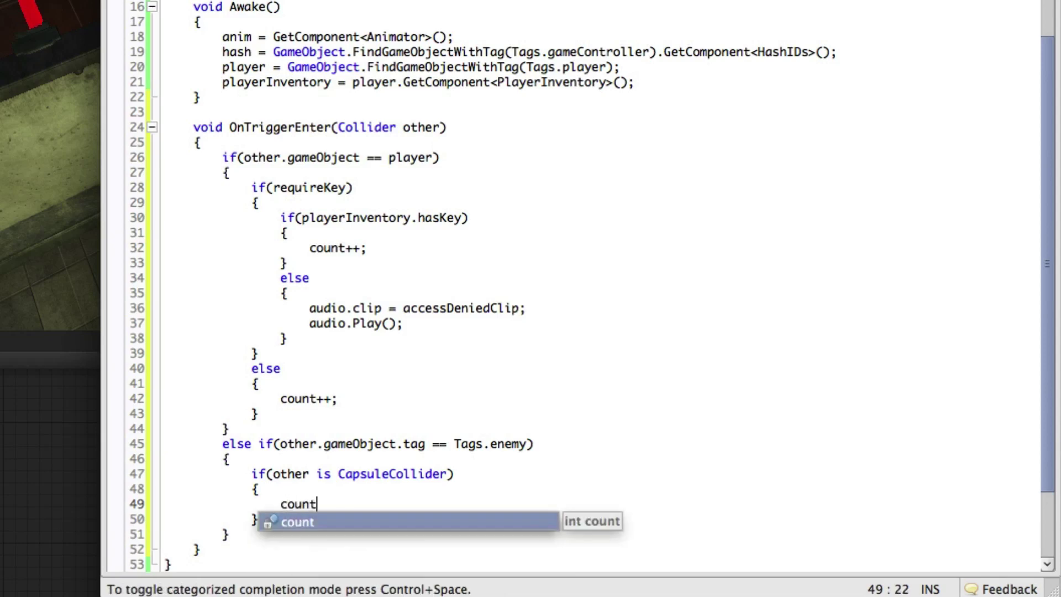
{"action": "type", "text": "++;"}
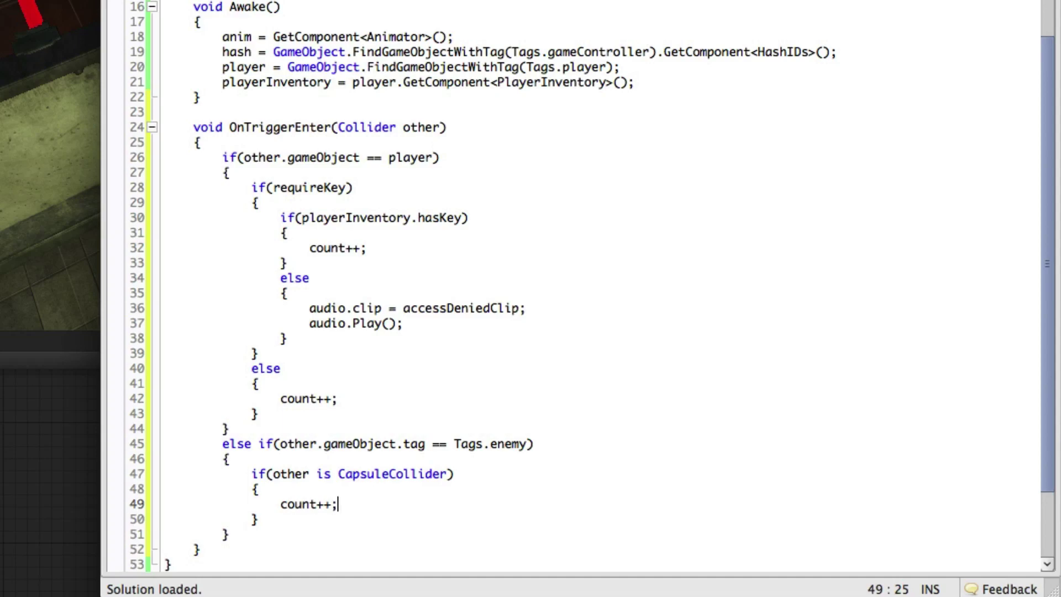
{"action": "scroll", "coordinate": [1049, 549], "scroll_direction": "down", "scroll_amount": 3}
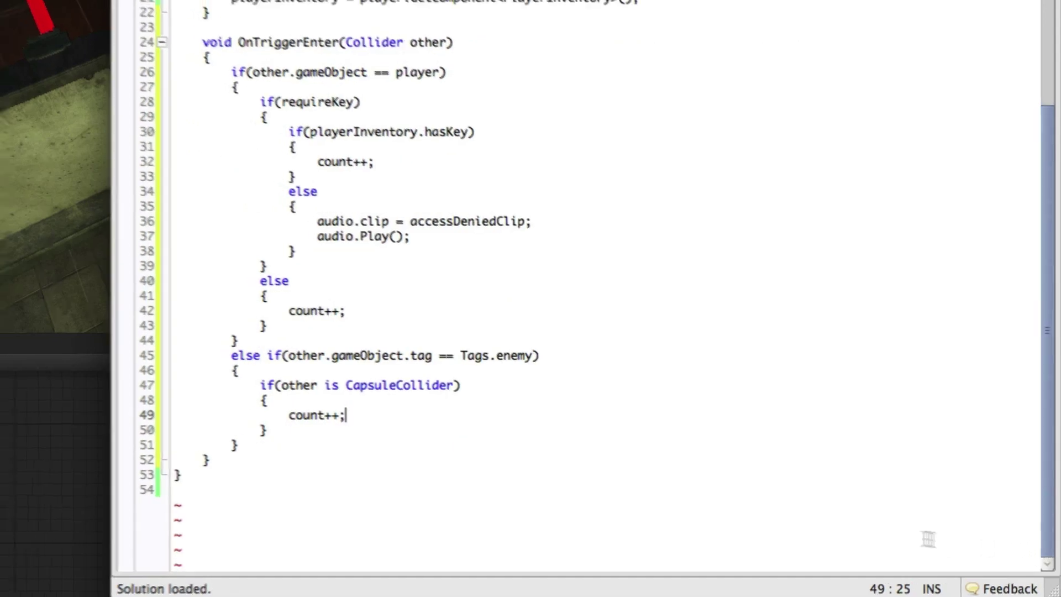
- Add an OnTriggerExit(Collider other) method below OnTriggerEnter
{"action": "left_click", "coordinate": [278, 461]}
{"action": "key", "text": "Return"}
{"action": "key", "text": "Return"}
{"action": "type", "text": "void OnTriggerExit(Collider other)"}
{"action": "key", "text": "Return"}
{"action": "type", "text": "{"}
{"action": "key", "text": "Return"}
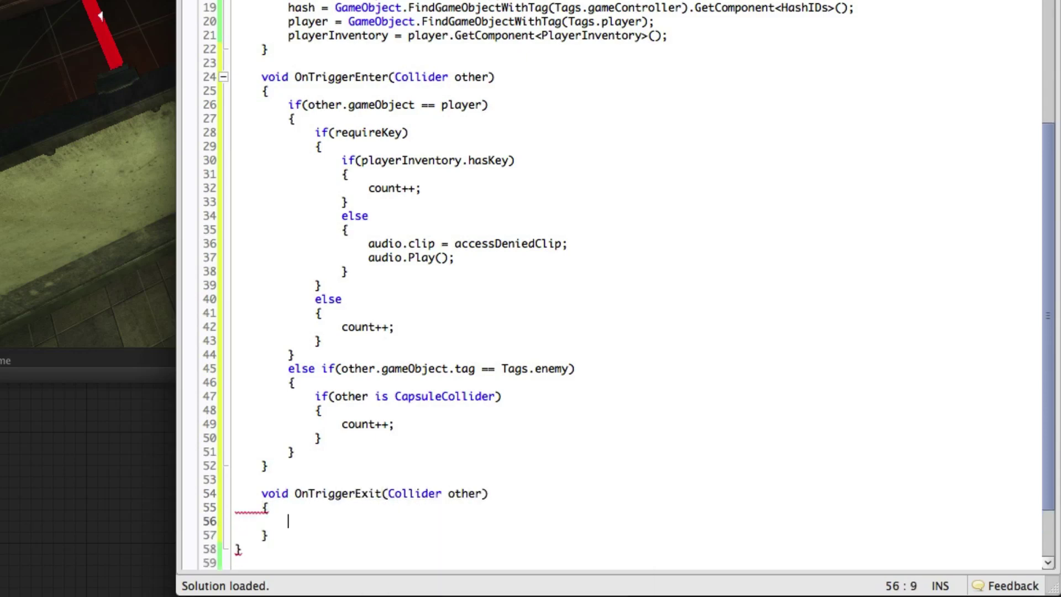
{"action": "type", "text": "if(other.gameObject."}
- Write its condition for the player or an enemy CapsuleCollider, with an empty block
{"action": "key", "text": "BackSpace"}
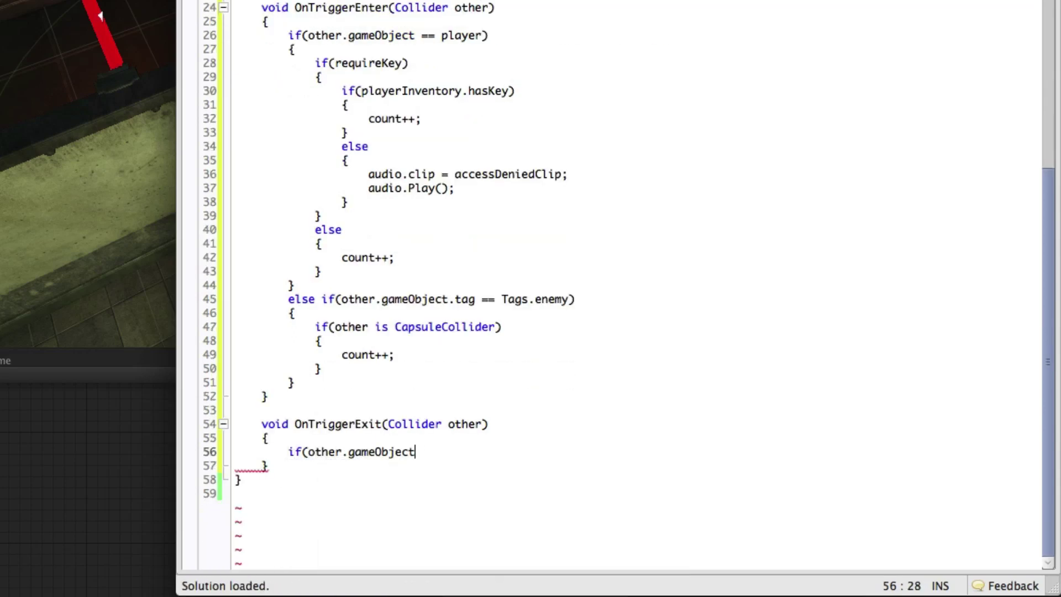
{"action": "type", "text": " == player "}
{"action": "type", "text": "|| "}
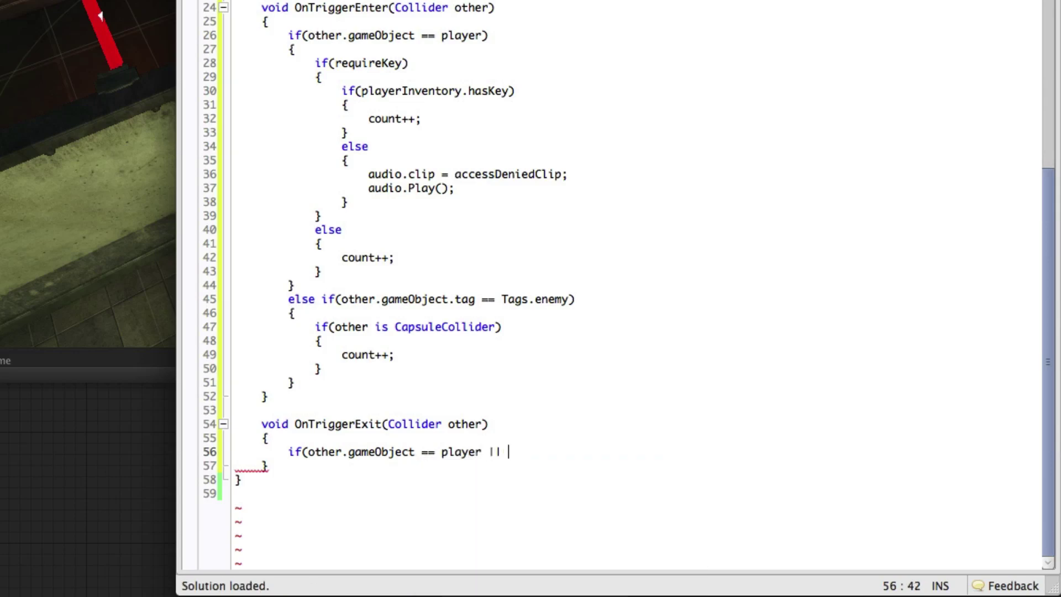
{"action": "type", "text": "(other.gameObject."}
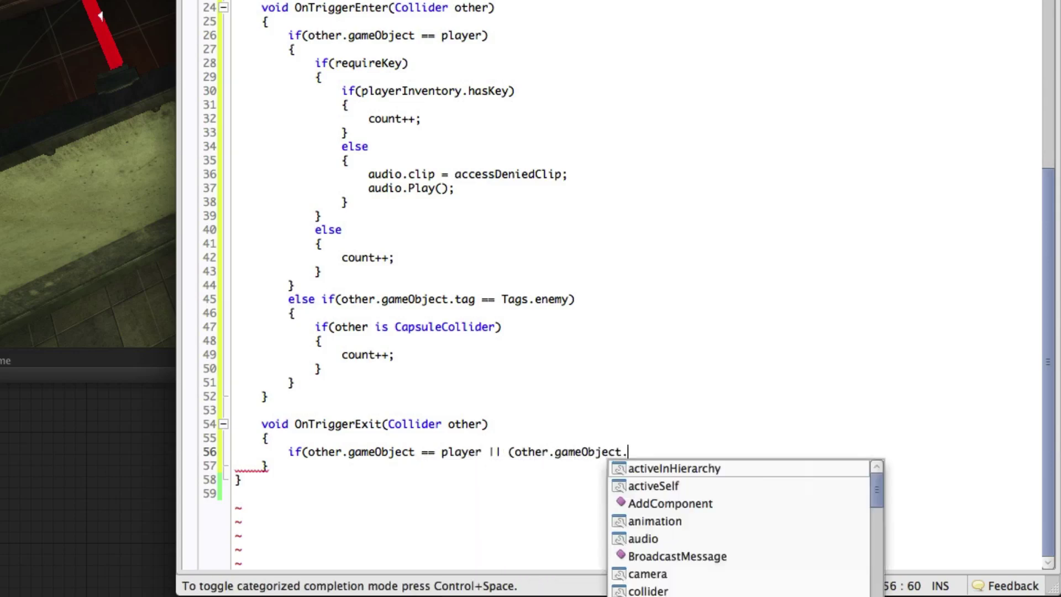
{"action": "type", "text": "tag == T"}
{"action": "key", "text": "Return"}
{"action": "type", "text": ".enemy "}
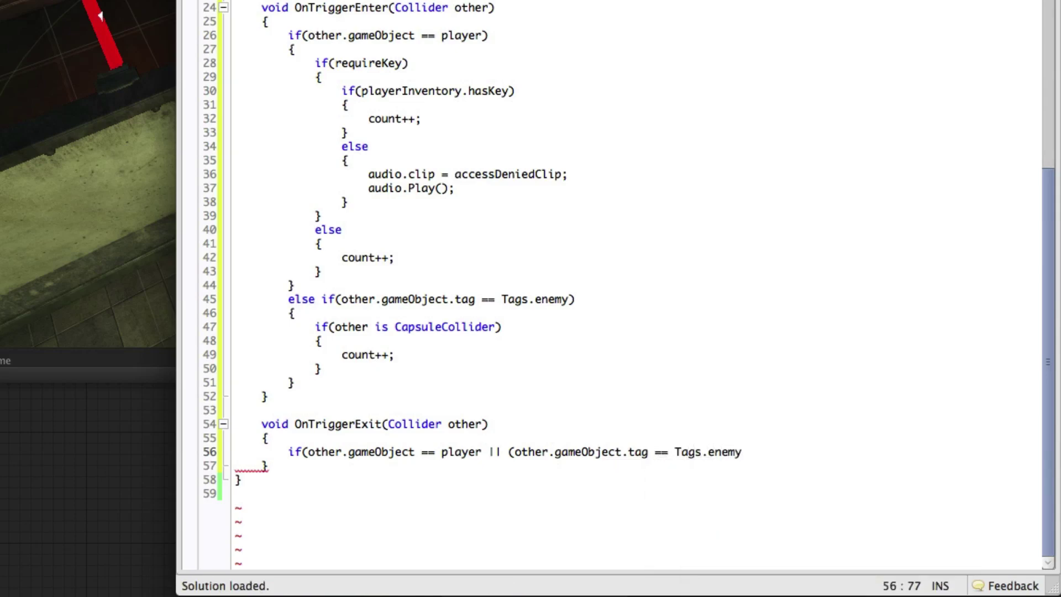
{"action": "type", "text": "&& "}
{"action": "type", "text": "other"}
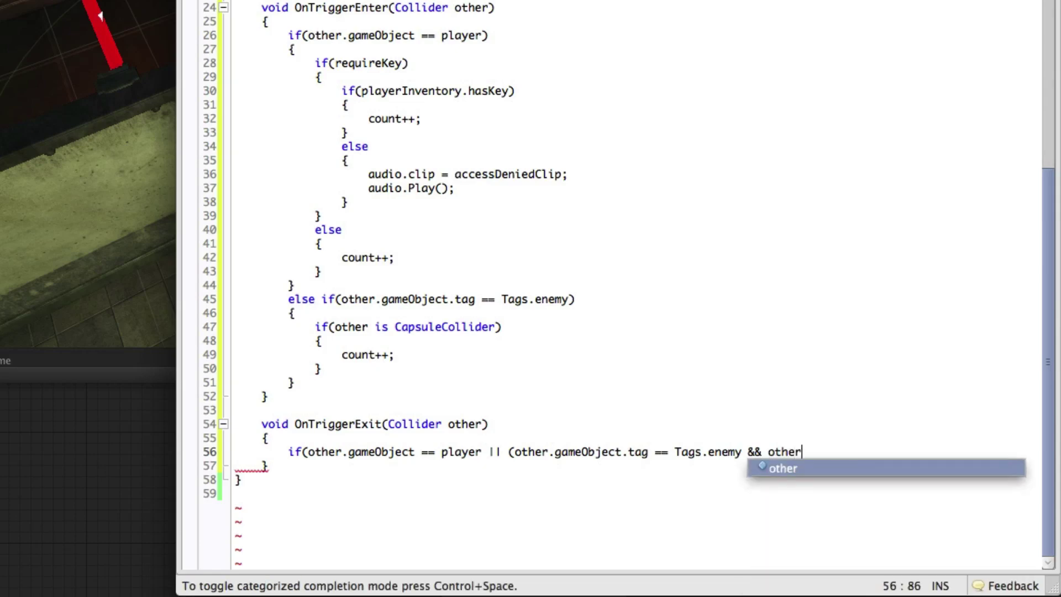
{"action": "type", "text": " is Ca"}
{"action": "key", "text": "Return"}
{"action": "type", "text": "))"}
{"action": "key", "text": "Return"}
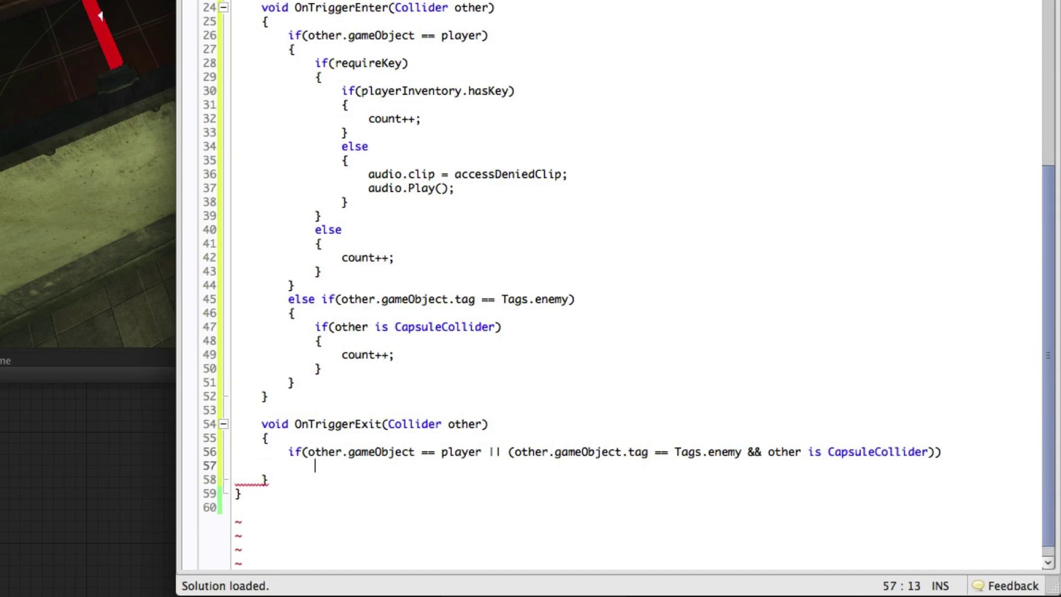
{"action": "type", "text": "{"}
{"action": "key", "text": "Return"}
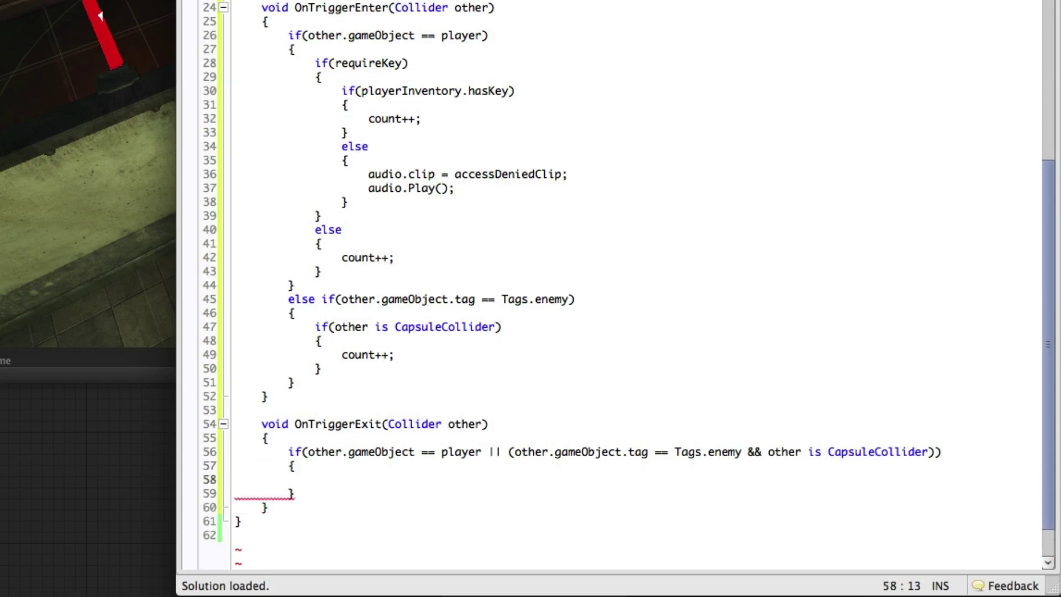
{"action": "type", "text": "if("}
{"action": "type", "text": "count"}
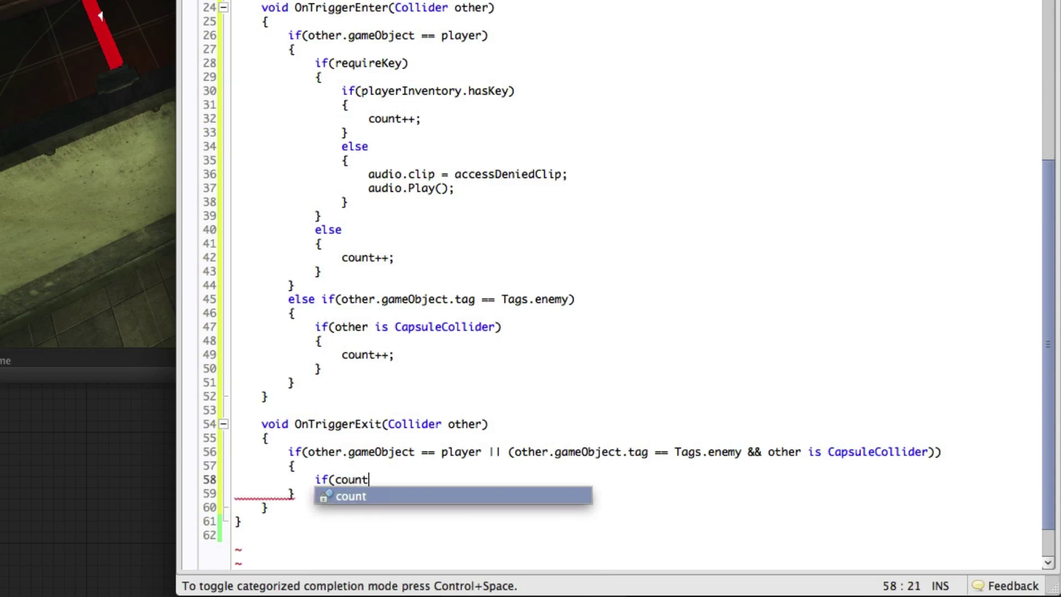
{"action": "type", "text": ">0) count"}
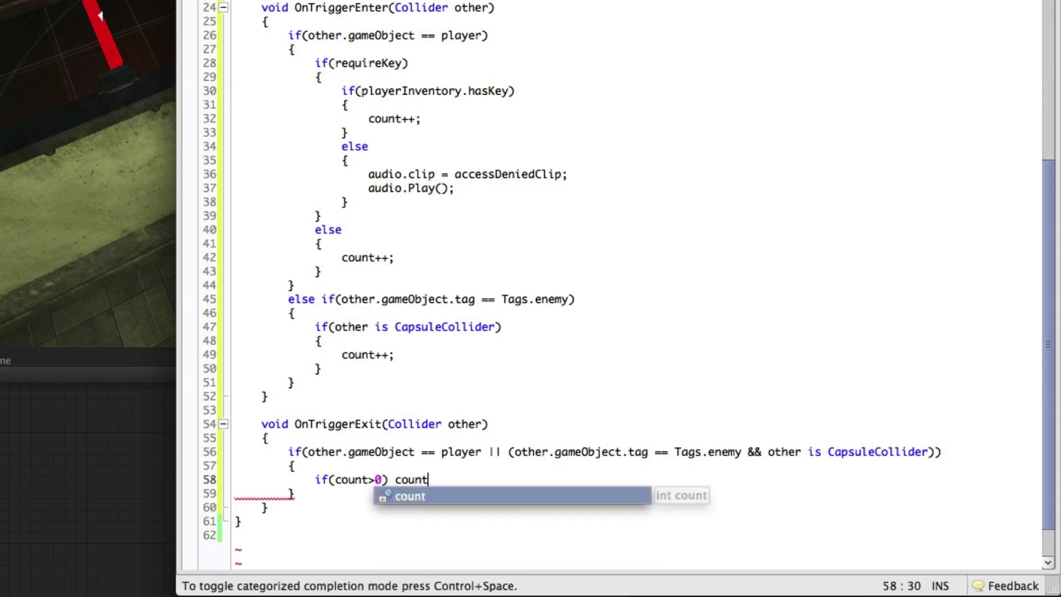
{"action": "type", "text": "--;"}
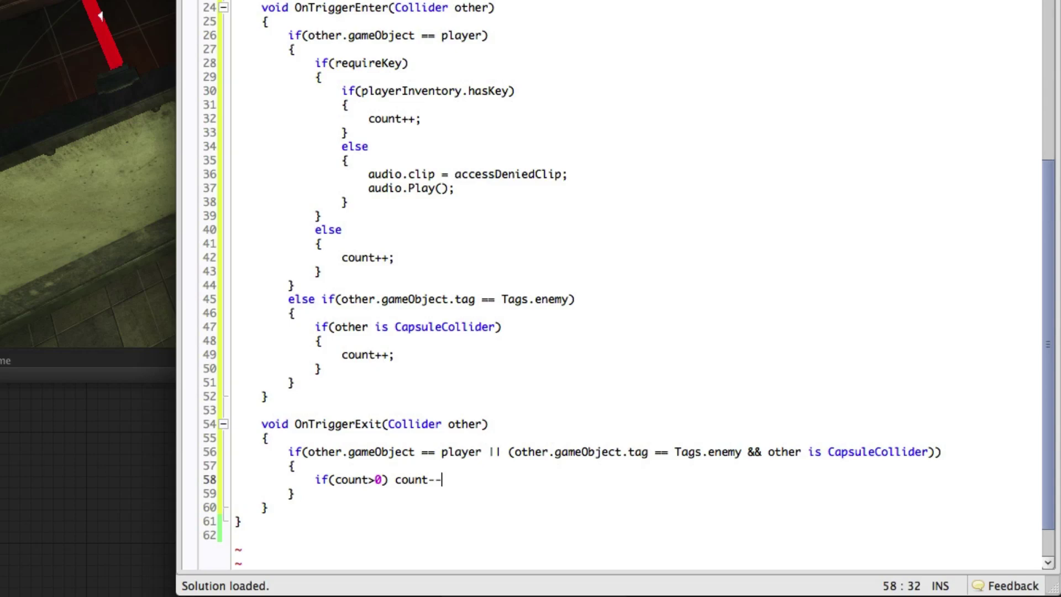
- Replace the decrement with count = Mathf.Max(0, count-1) and start void Update() below
{"action": "key", "text": "BackSpace"}
{"action": "key", "text": "BackSpace"}
{"action": "key", "text": "BackSpace"}
{"action": "key", "text": "BackSpace"}
{"action": "key", "text": "BackSpace"}
{"action": "key", "text": "BackSpace"}
{"action": "key", "text": "BackSpace"}
{"action": "key", "text": "BackSpace"}
{"action": "key", "text": "BackSpace"}
{"action": "key", "text": "BackSpace"}
{"action": "type", "text": "count = Math"}
{"action": "key", "text": "Return"}
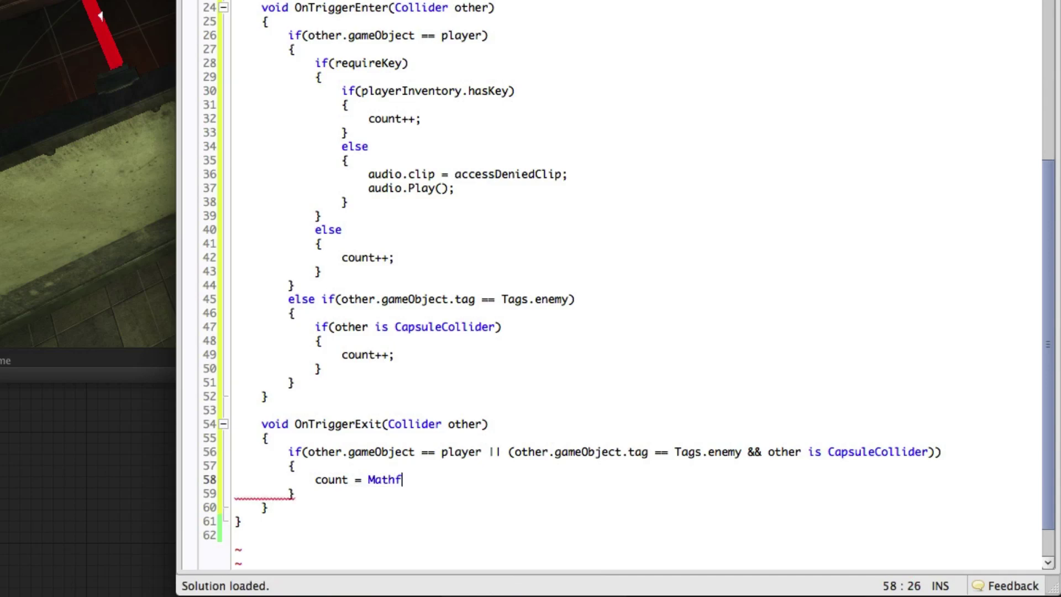
{"action": "type", "text": ".Ma"}
{"action": "key", "text": "Return"}
{"action": "type", "text": "("}
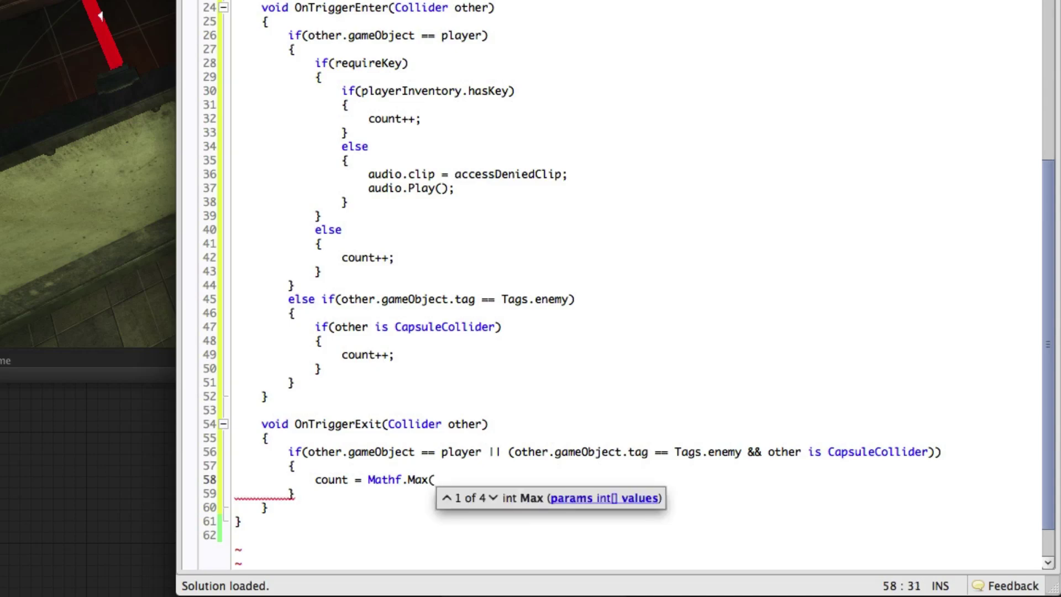
{"action": "type", "text": "0"}
{"action": "type", "text": ", count-1)"}
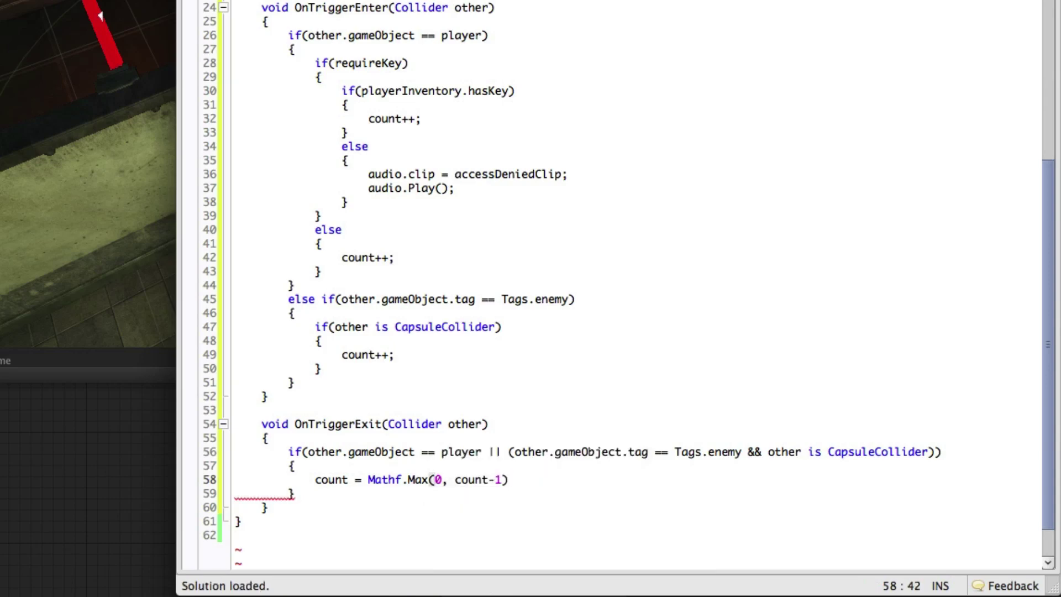
{"action": "type", "text": ";"}
{"action": "key", "text": "Down"}
{"action": "key", "text": "Down"}
{"action": "key", "text": "Return"}
{"action": "key", "text": "Return"}
{"action": "type", "text": "void Update()"}
- Fill the Update body with anim.SetBool(hash.openBool, count > 0)
{"action": "key", "text": "Return"}
{"action": "type", "text": "{"}
{"action": "key", "text": "Return"}
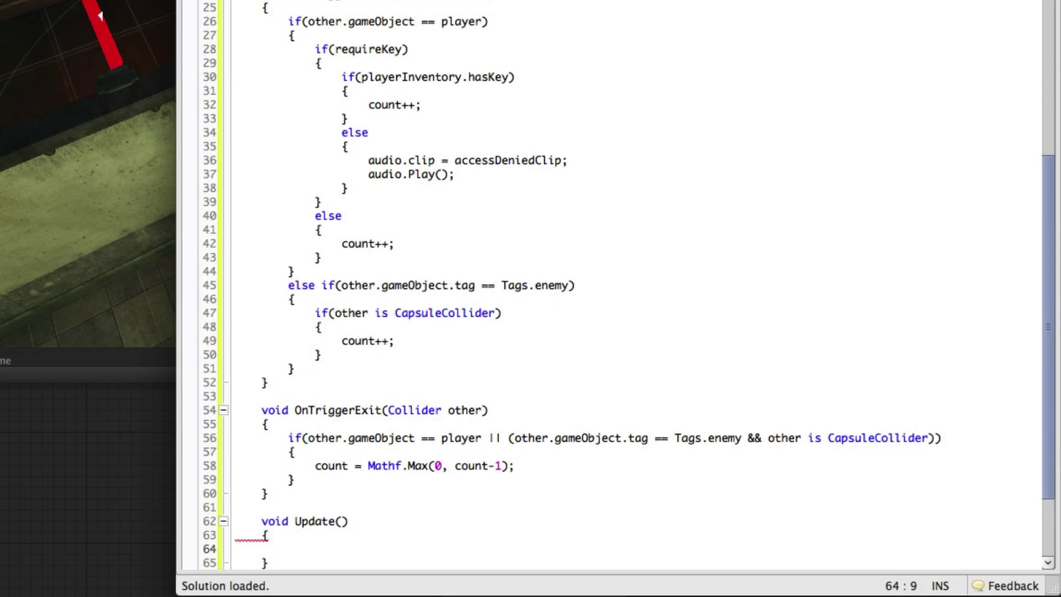
{"action": "key", "text": "Down"}
{"action": "key", "text": "Down"}
{"action": "key", "text": "Down"}
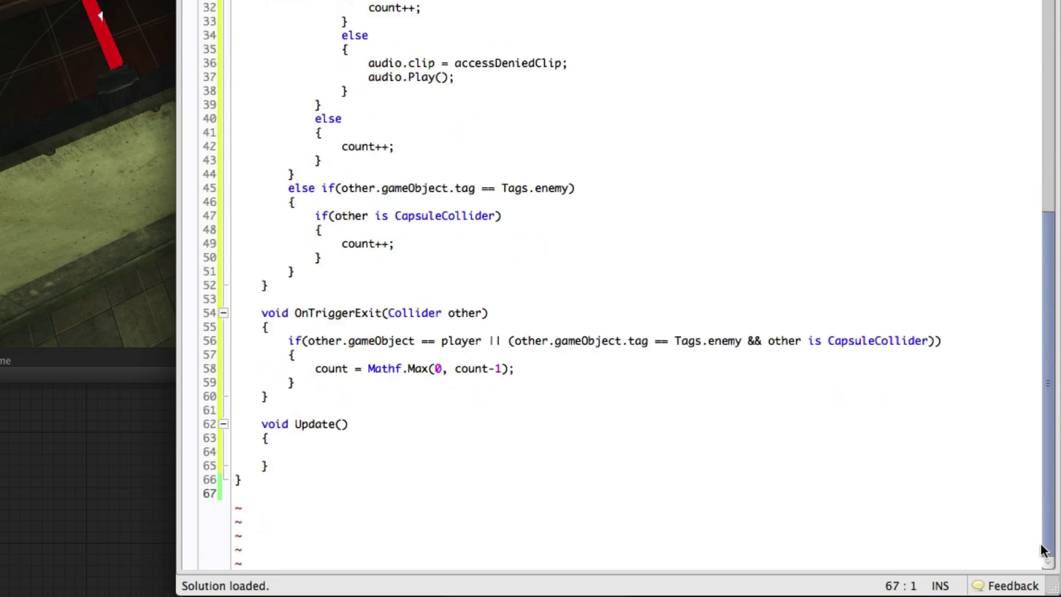
{"action": "scroll", "coordinate": [390, 448], "scroll_direction": "down", "scroll_amount": 2}
{"action": "left_click", "coordinate": [320, 448]}
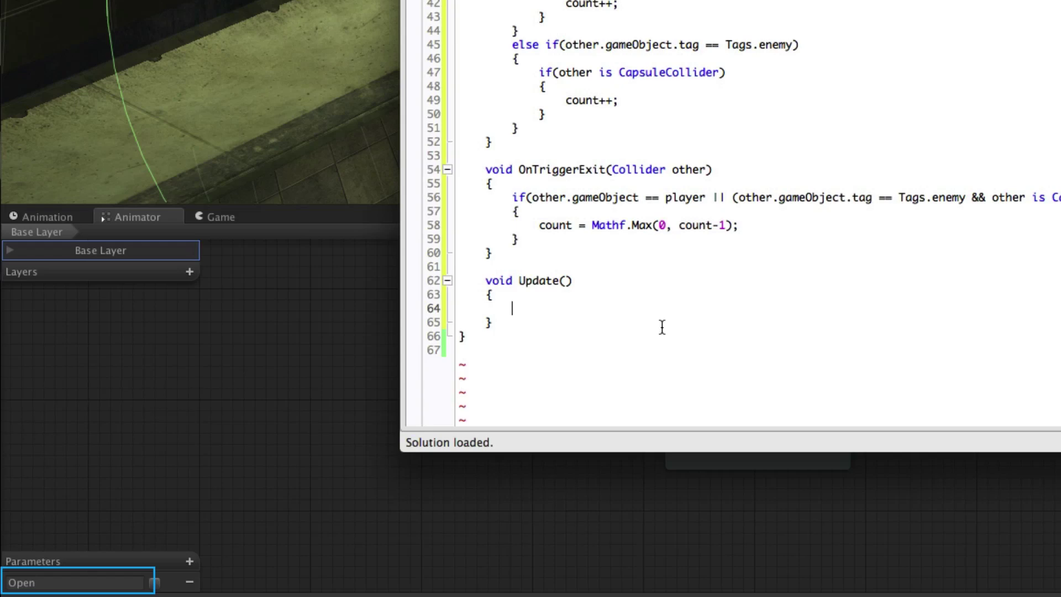
{"action": "type", "text": "anim.Set"}
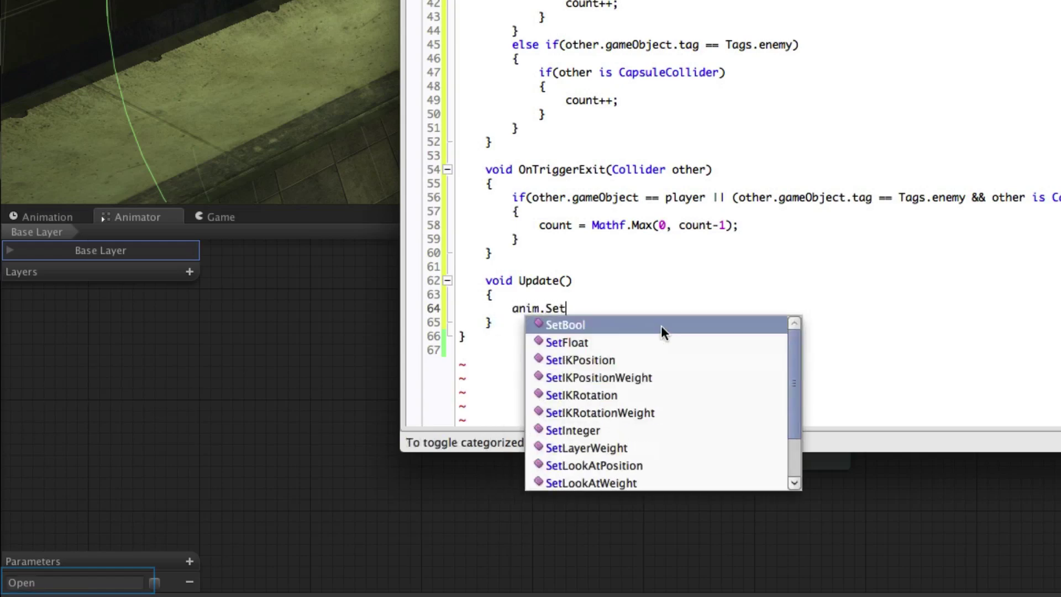
{"action": "key", "text": "Return"}
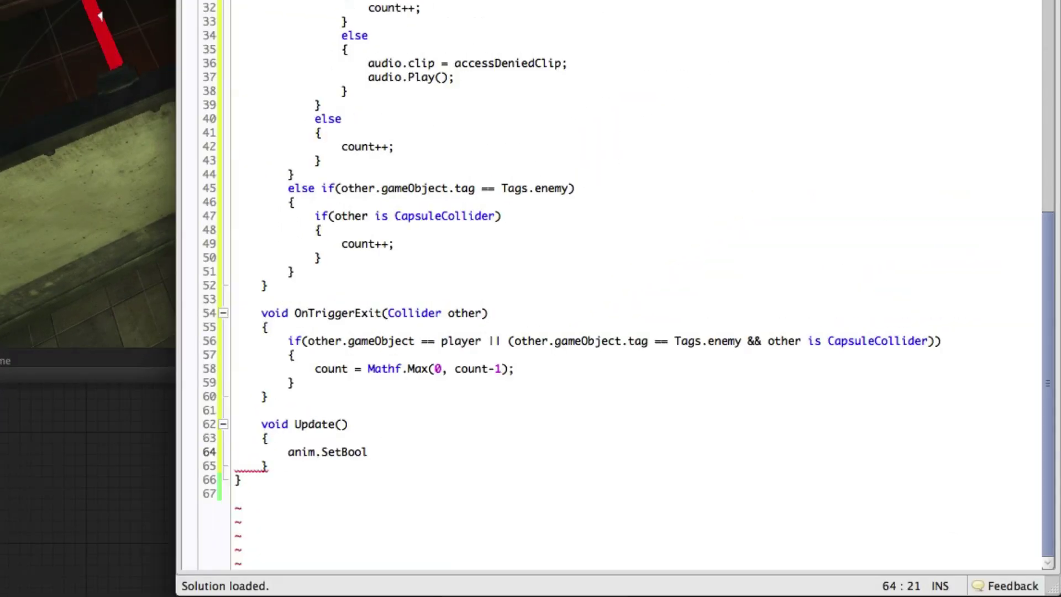
{"action": "type", "text": "(hash"}
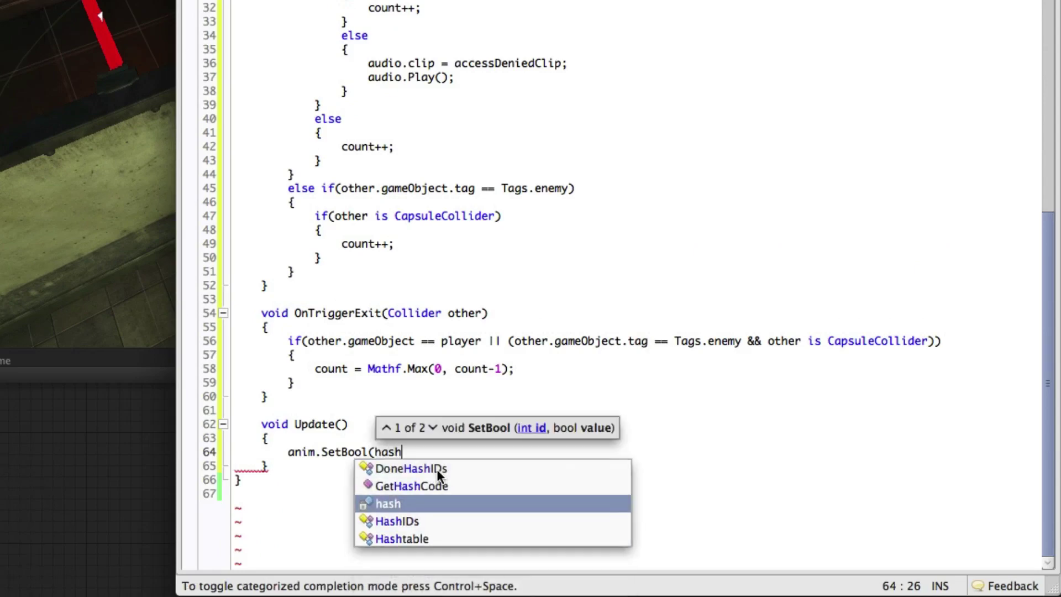
{"action": "type", "text": ".op"}
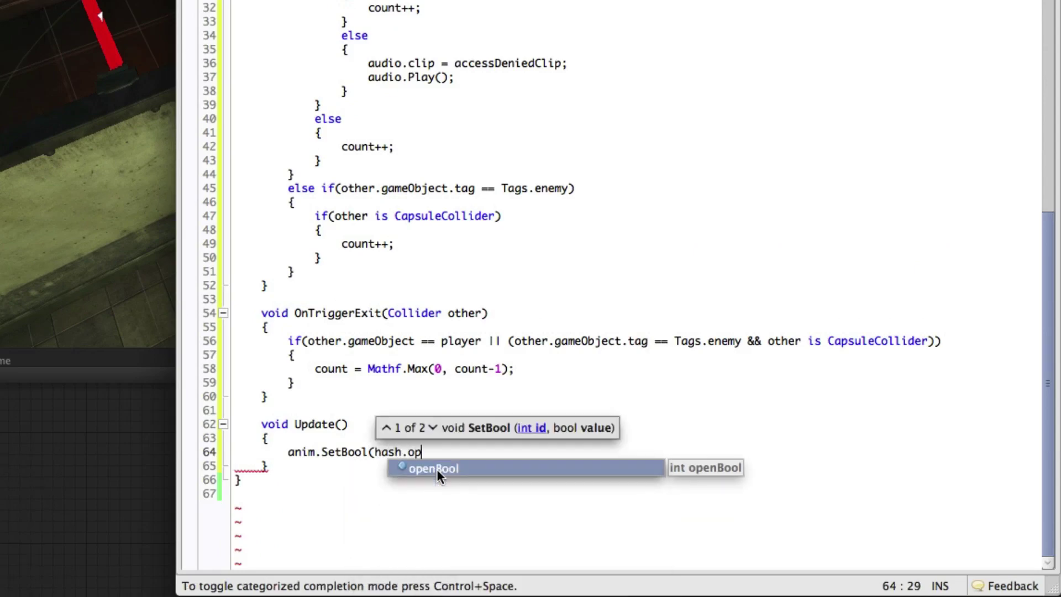
{"action": "key", "text": "Return"}
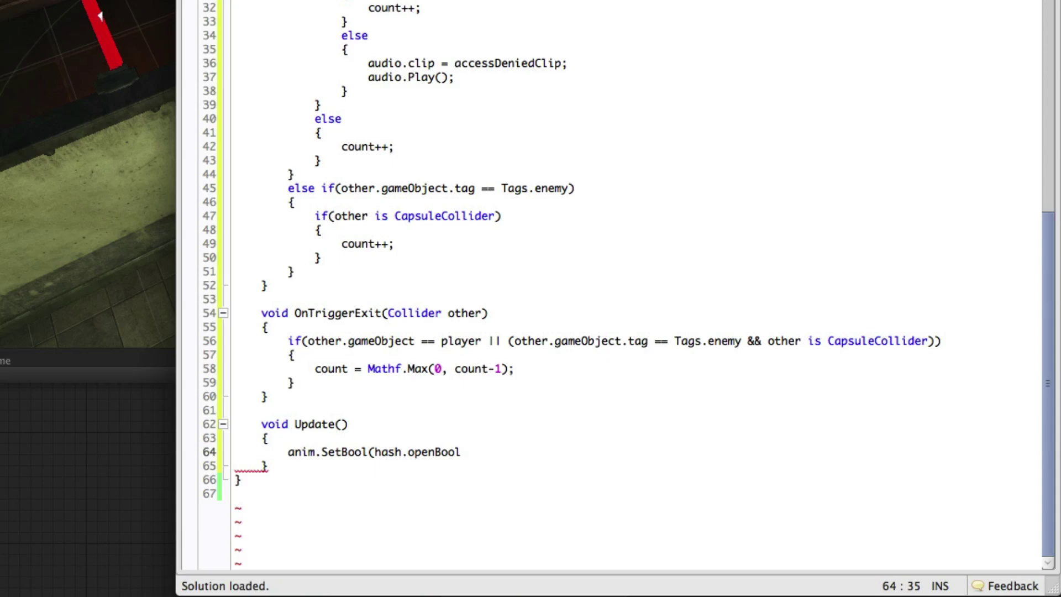
{"action": "type", "text": ", count > 0)"}
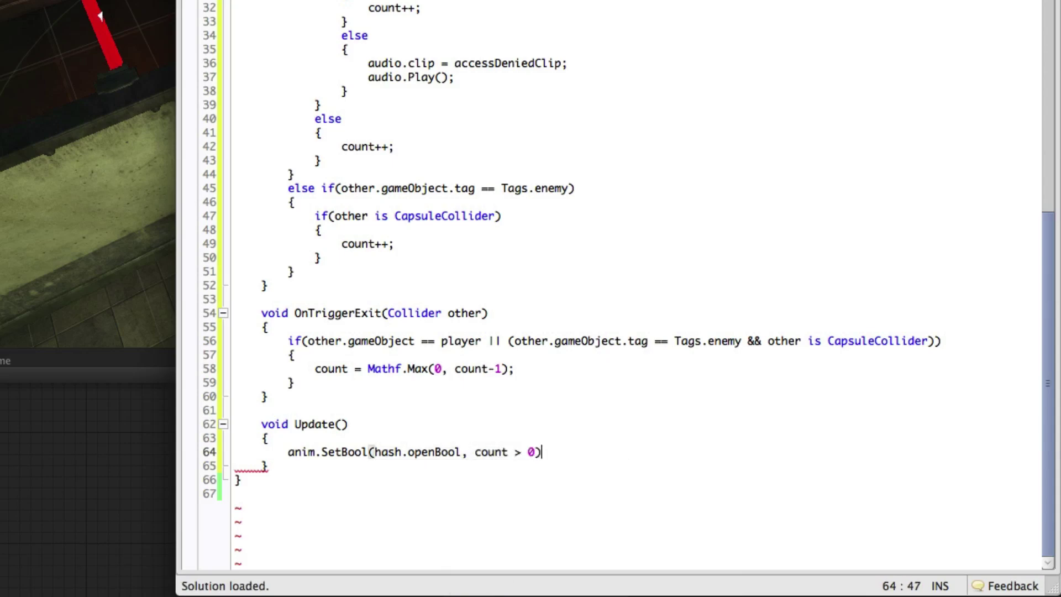
{"action": "type", "text": ";"}
- Add an if (IsInTransition(0) && !audio.isPlaying) block that plays doorSwishClip
{"action": "key", "text": "Return"}
{"action": "key", "text": "Return"}
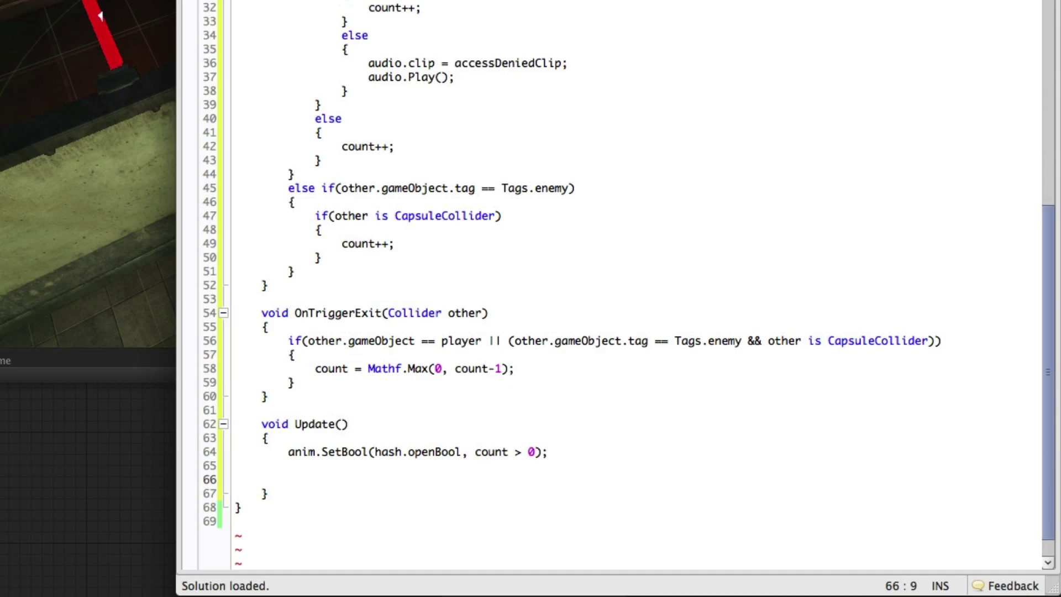
{"action": "type", "text": "if(anim.Is"}
{"action": "key", "text": "Return"}
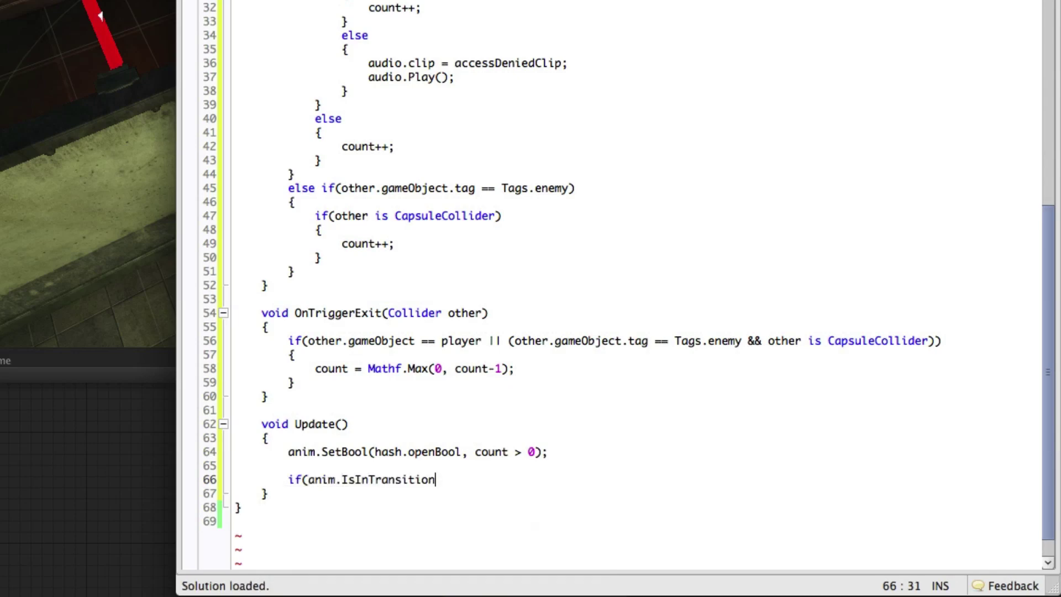
{"action": "type", "text": "(0)"}
{"action": "type", "text": " && !audio."}
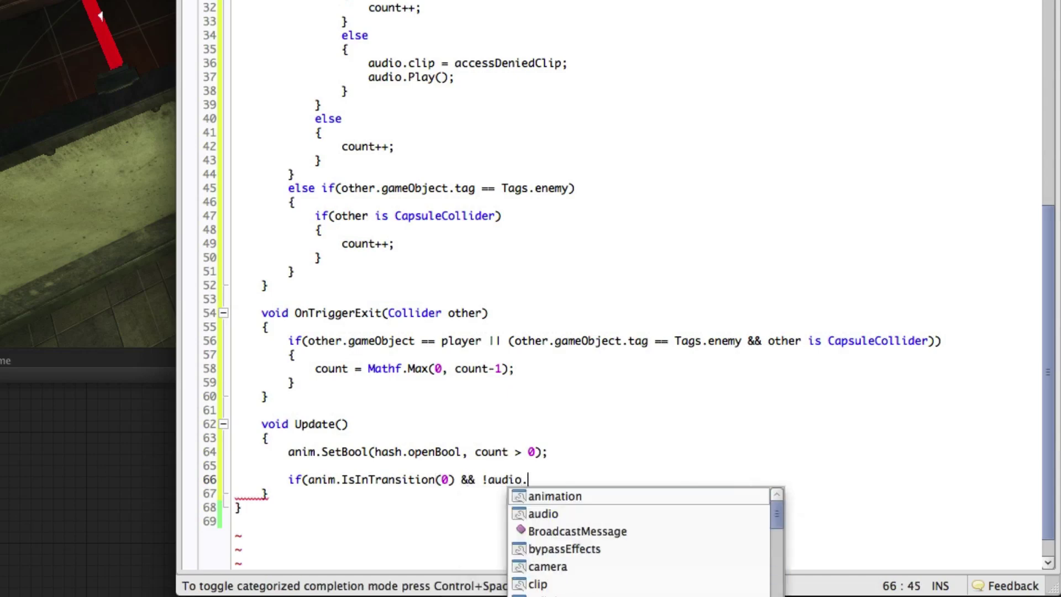
{"action": "type", "text": "is"}
{"action": "key", "text": "Return"}
{"action": "type", "text": ")"}
{"action": "key", "text": "Return"}
{"action": "type", "text": "{"}
{"action": "key", "text": "Return"}
{"action": "type", "text": "audio"}
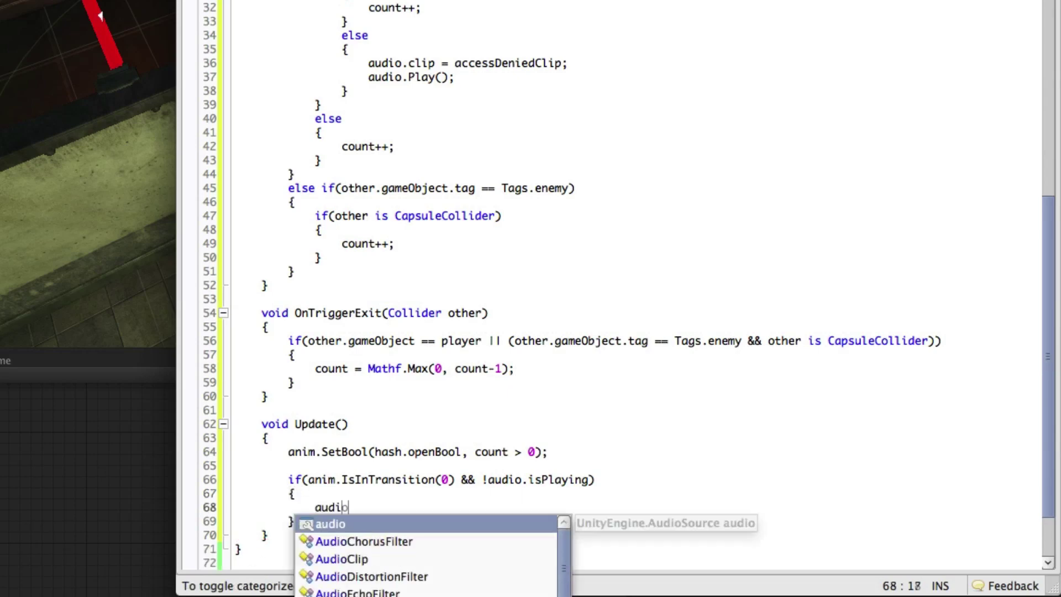
{"action": "type", "text": ".clip = door;"}
{"action": "key", "text": "Return"}
{"action": "type", "text": "audio.Play"}
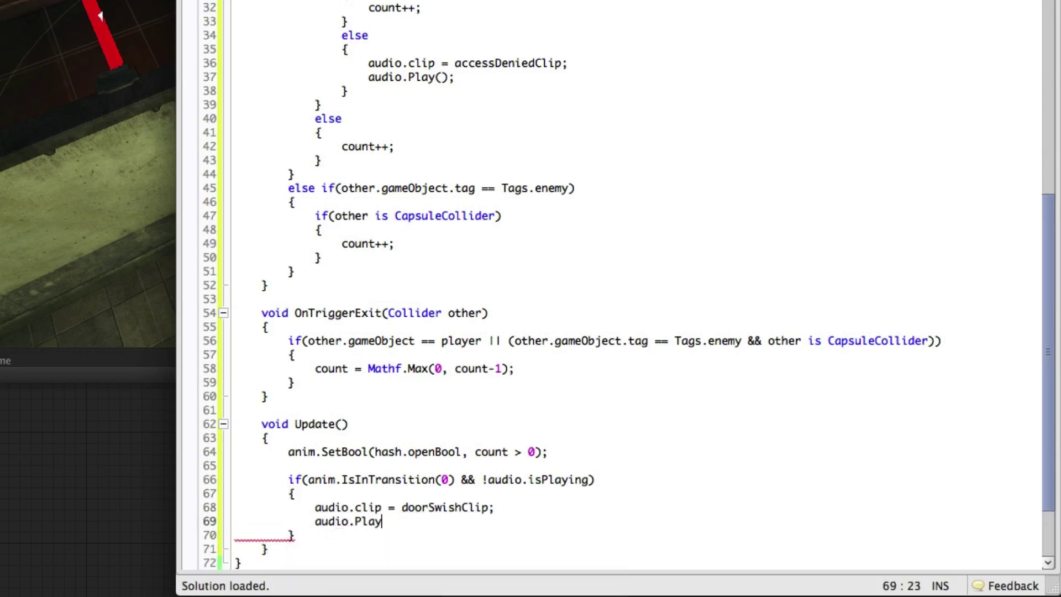
{"action": "type", "text": "();"}
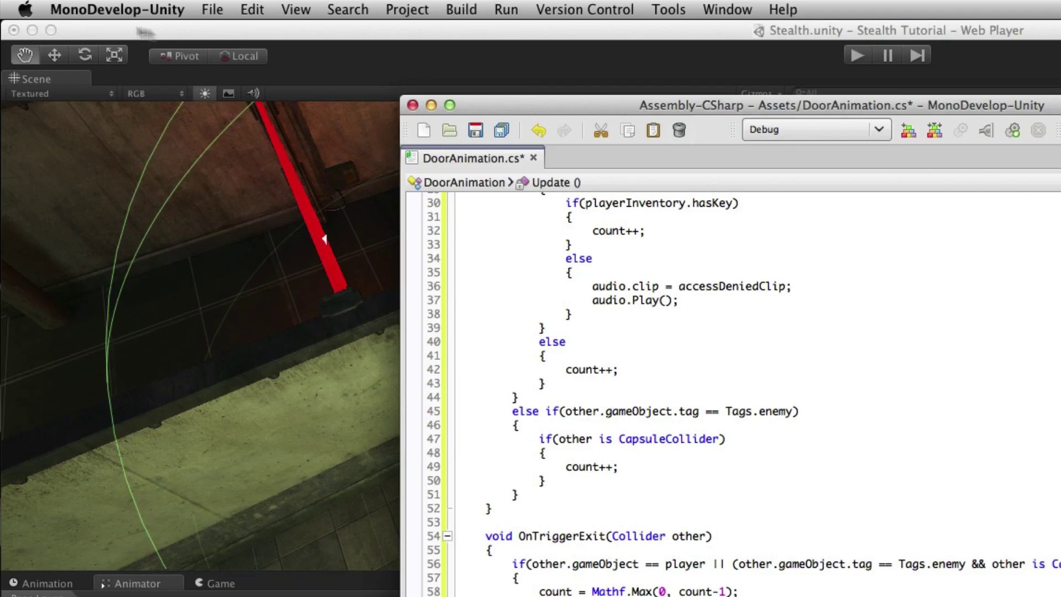
- Save the DoorAnimation script in MonoDevelop and return to the Unity editor
{"action": "left_click", "coordinate": [207, 9]}
{"action": "left_click", "coordinate": [249, 78]}
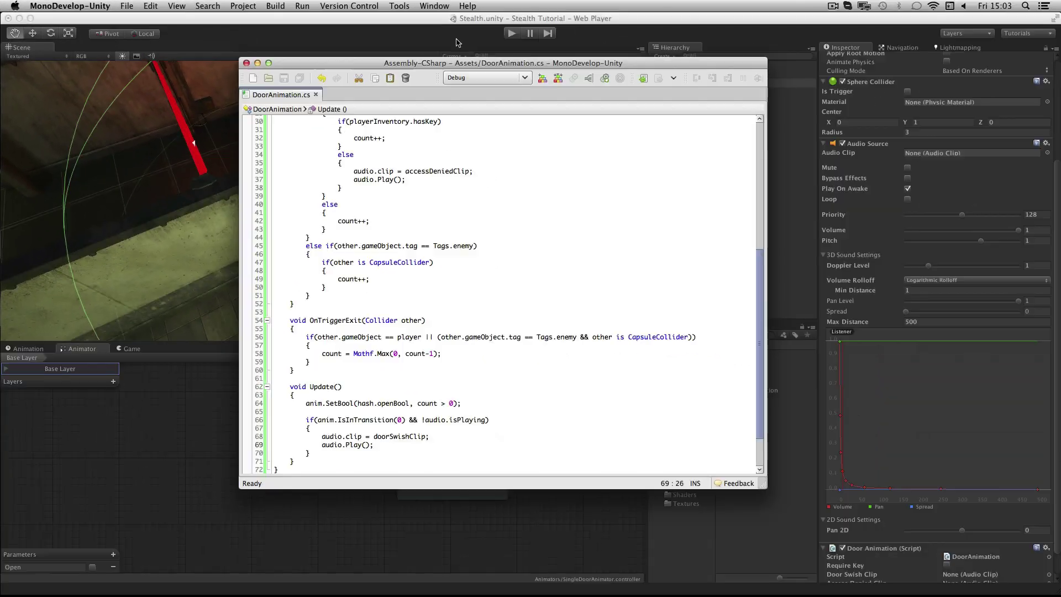
{"action": "left_click", "coordinate": [457, 42]}
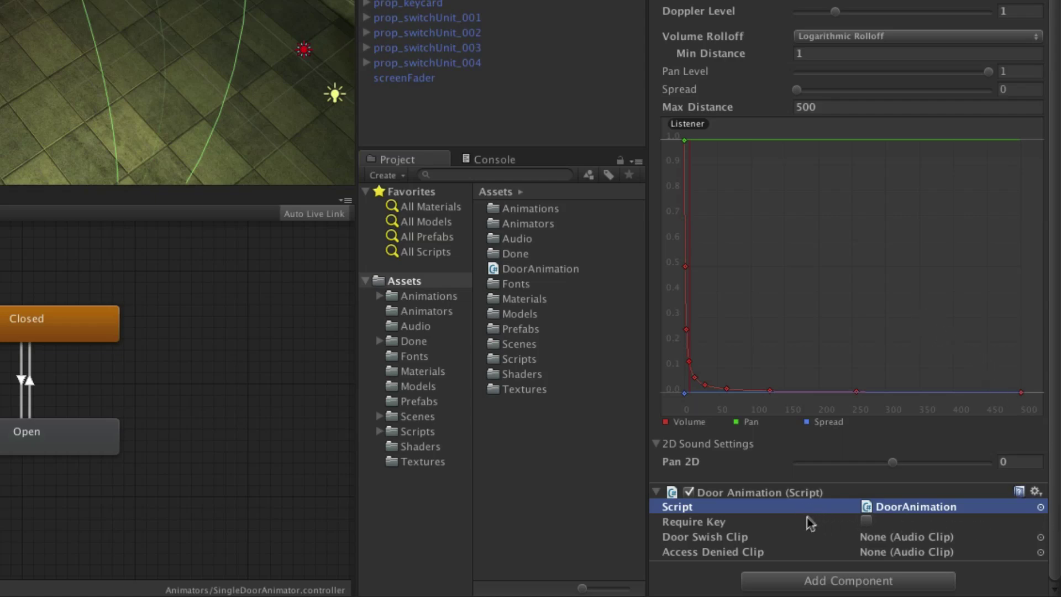
- Drag door_accessDenied and door_open from Audio into the Access Denied and Door Swish Clip fields
{"action": "left_click", "coordinate": [415, 326]}
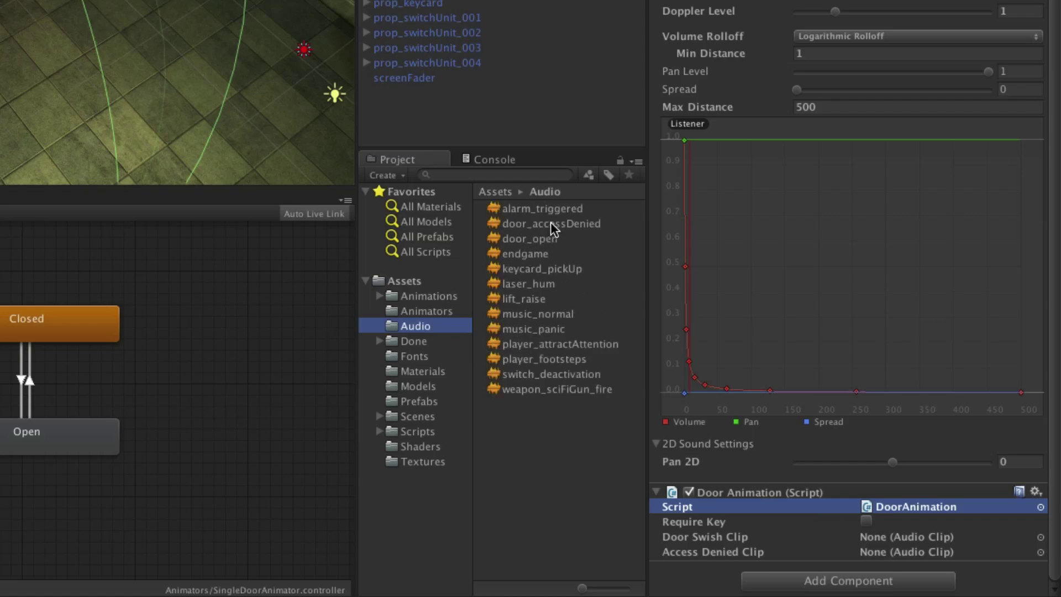
{"action": "mouse_move", "coordinate": [551, 224]}
{"action": "left_mouse_down"}
{"action": "mouse_move", "coordinate": [770, 377]}
{"action": "mouse_move", "coordinate": [907, 551]}
{"action": "left_mouse_up"}
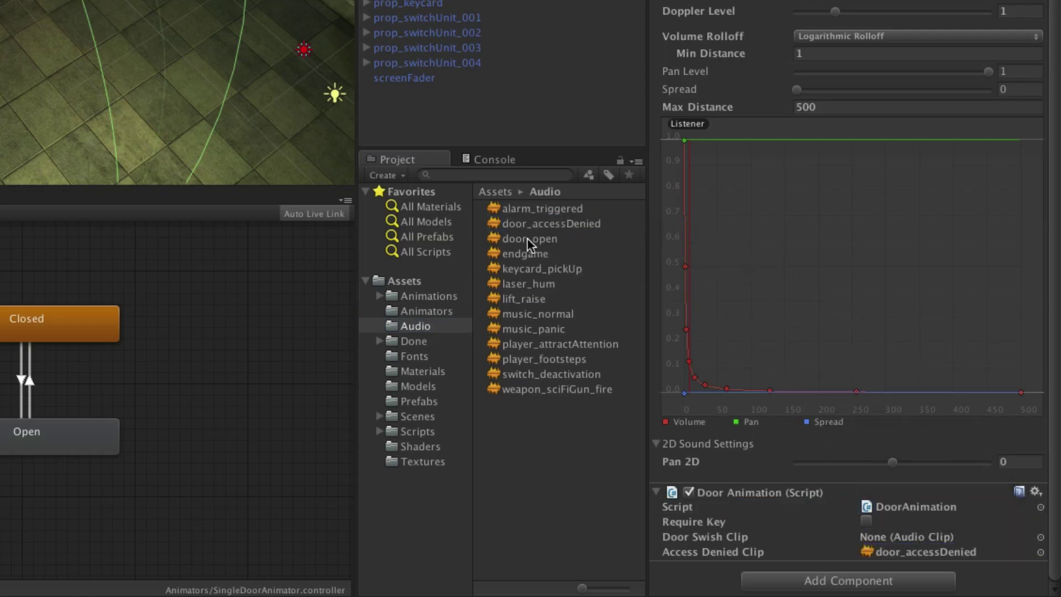
{"action": "left_click_drag", "start_coordinate": [529, 238], "coordinate": [910, 542]}
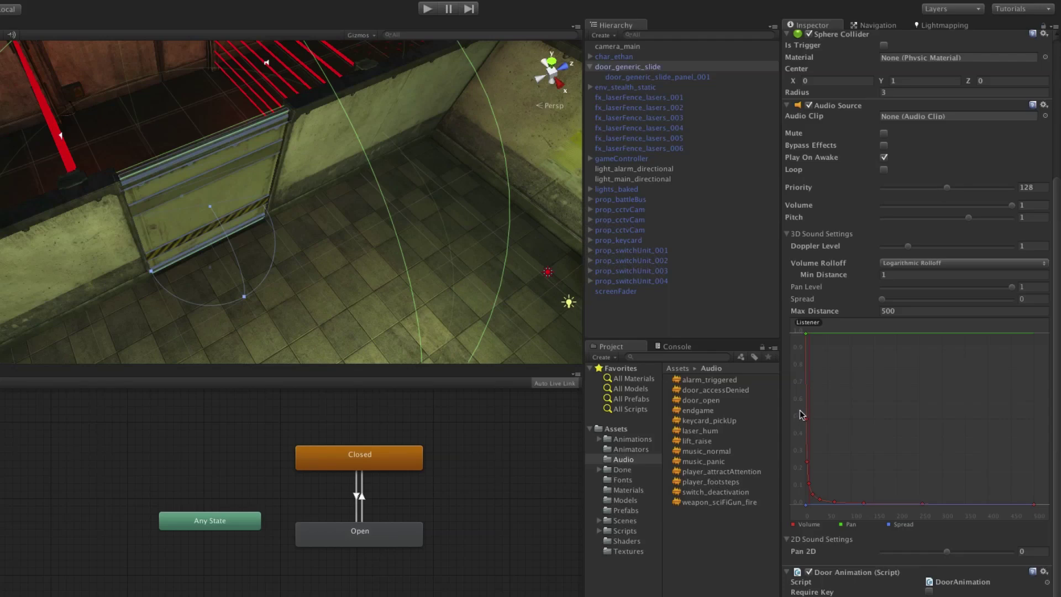
- Drag door_generic_slide from the Hierarchy into the Prefabs folder to make it a prefab
{"action": "left_click", "coordinate": [631, 69]}
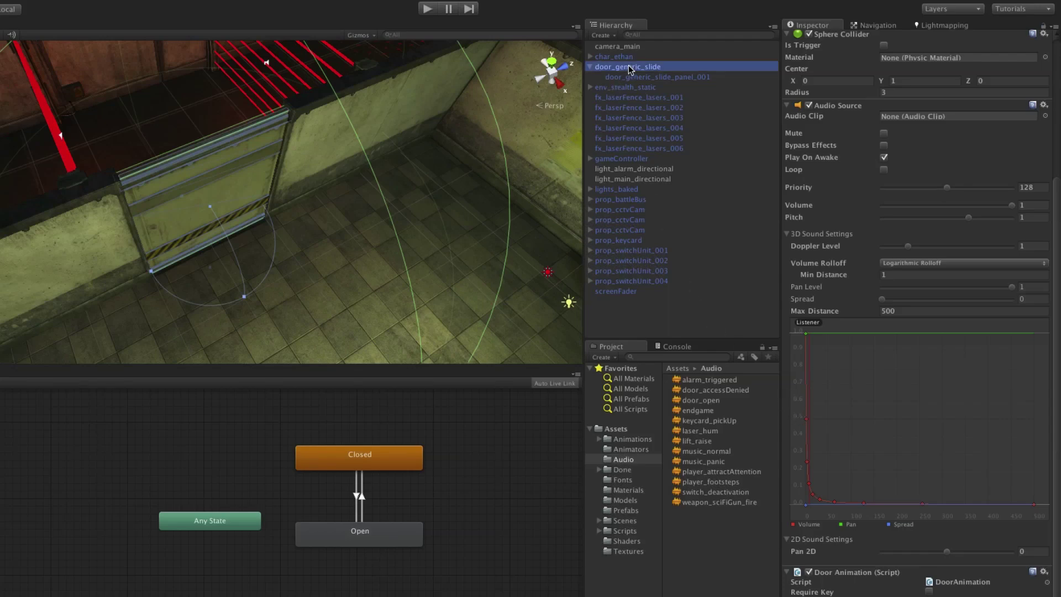
{"action": "left_click_drag", "start_coordinate": [630, 69], "coordinate": [635, 512]}
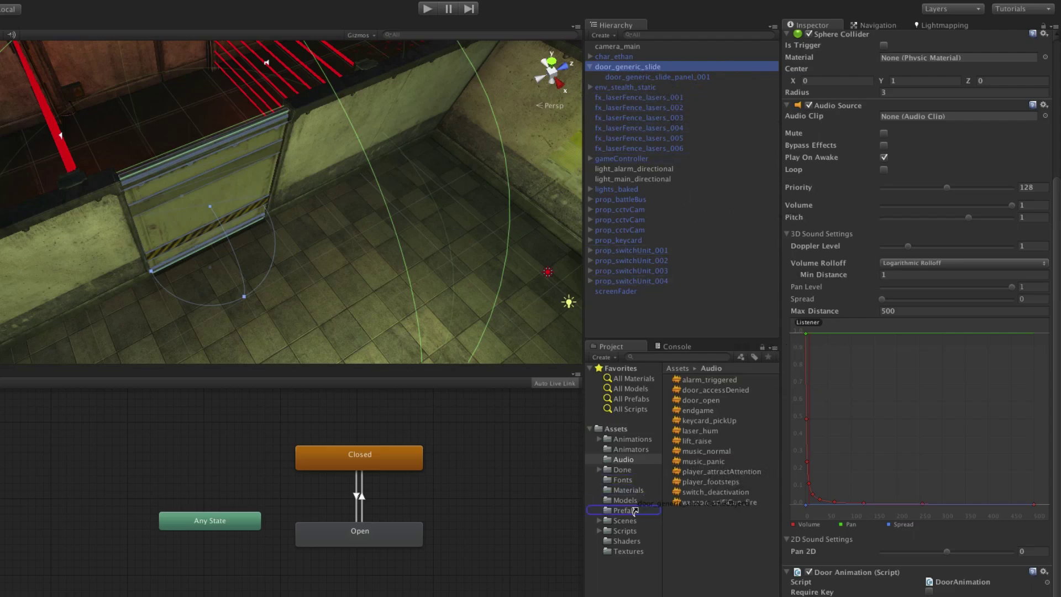
{"action": "left_click_drag", "start_coordinate": [635, 512], "coordinate": [636, 513]}
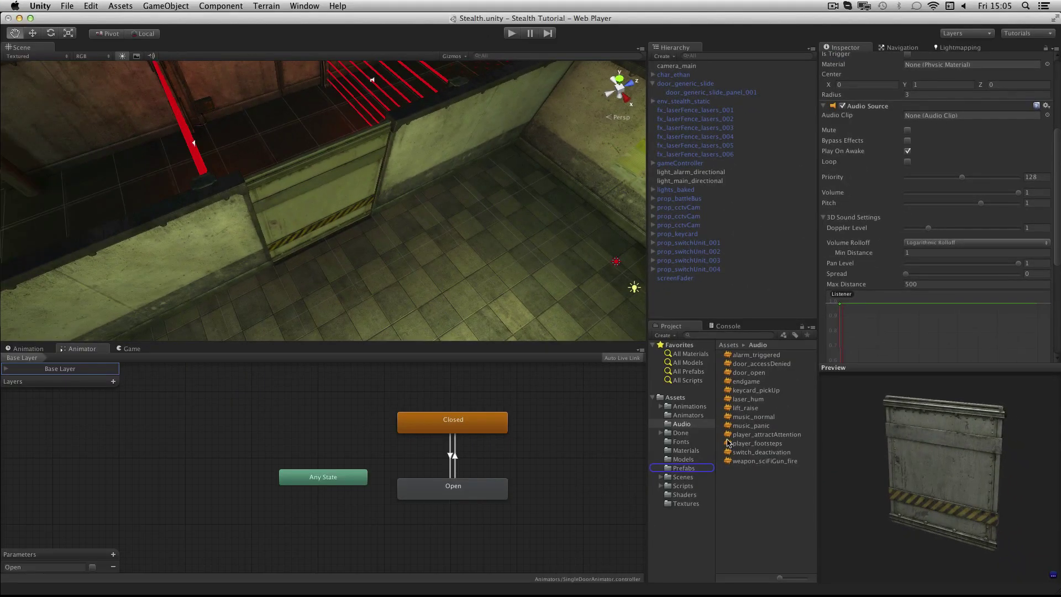
{"action": "right_click_drag", "start_coordinate": [447, 154], "coordinate": [242, 178], "text": "alt"}
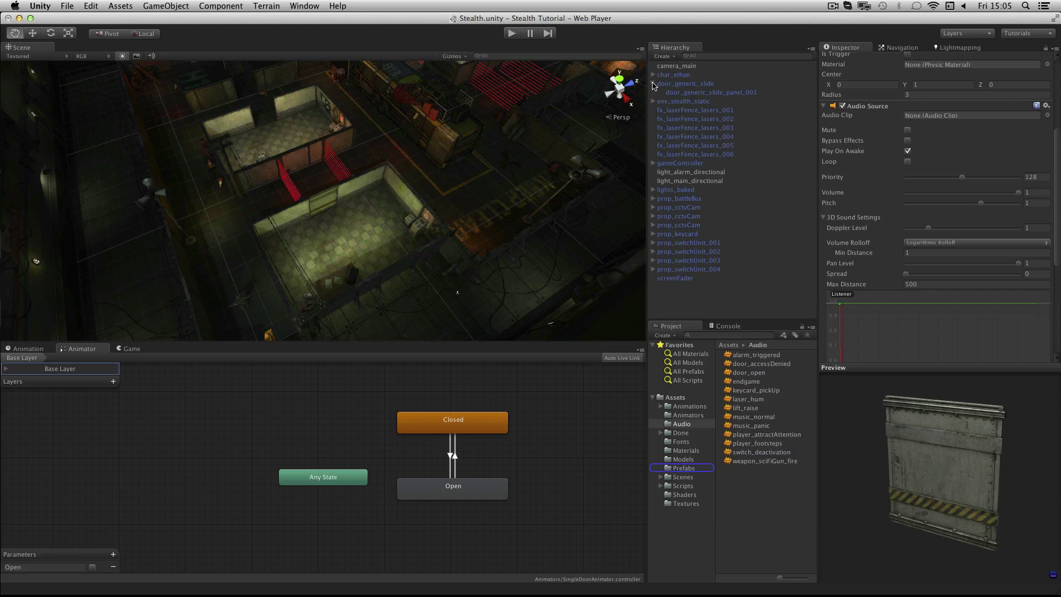
- Duplicate door_generic_slide and move the copy to position (-15.9, 0, 7)
{"action": "left_click", "coordinate": [653, 83]}
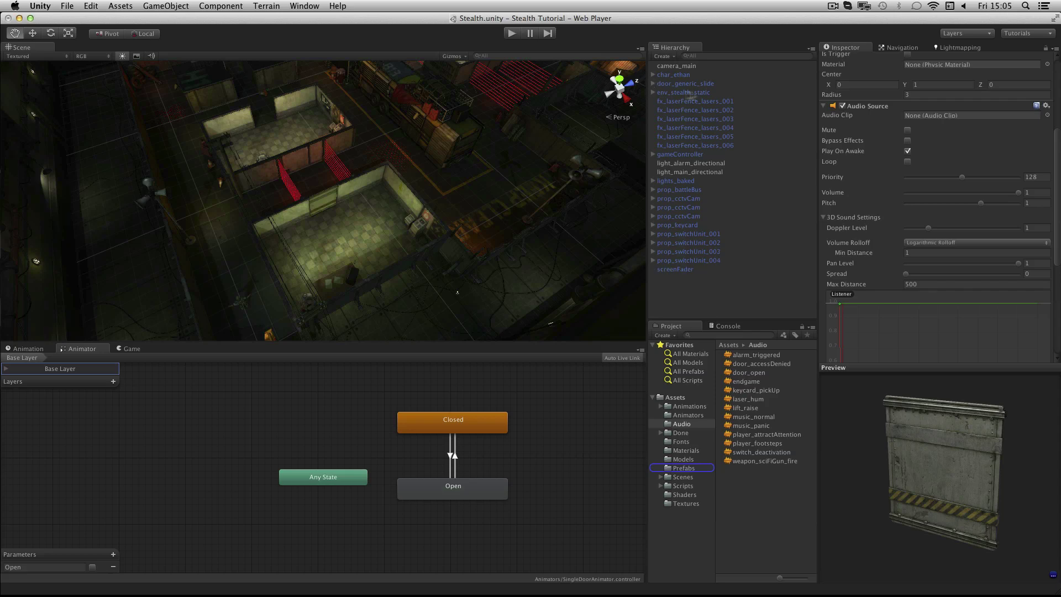
{"action": "left_click", "coordinate": [731, 85]}
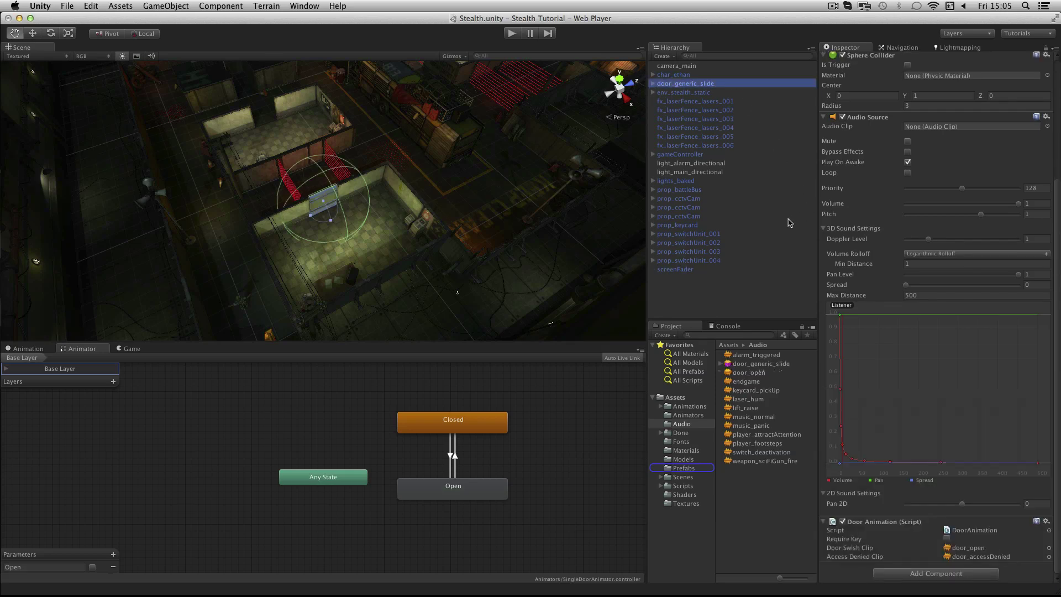
{"action": "left_click", "coordinate": [90, 6]}
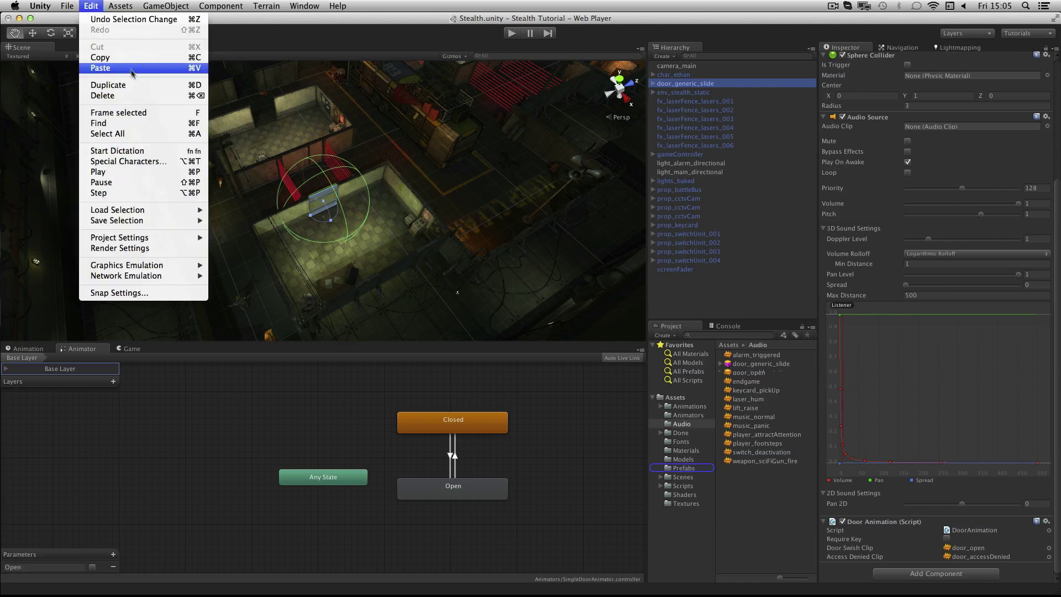
{"action": "left_click", "coordinate": [139, 85]}
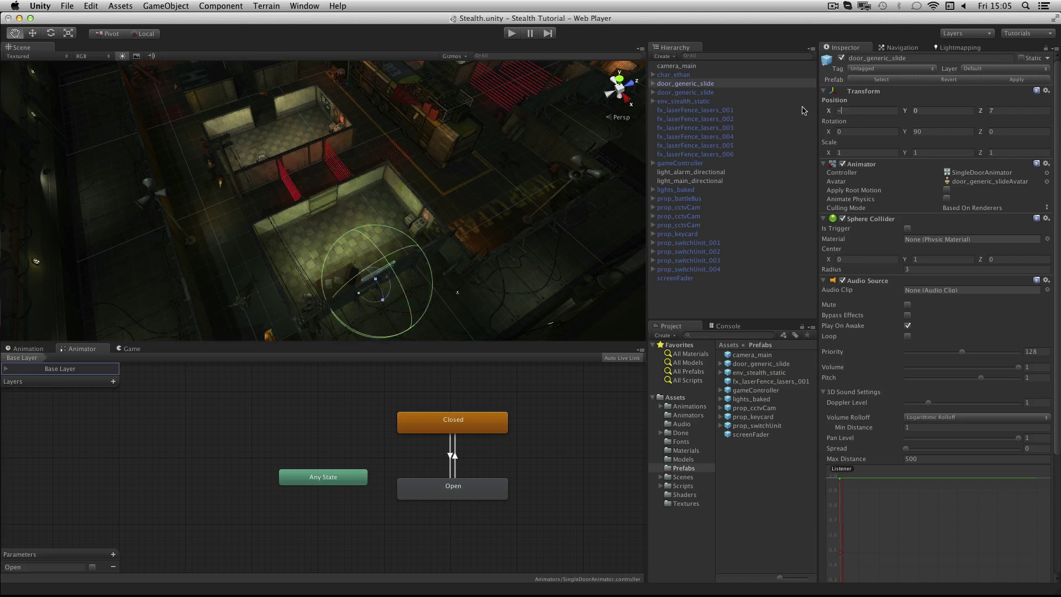
{"action": "type", "text": "-15.9"}
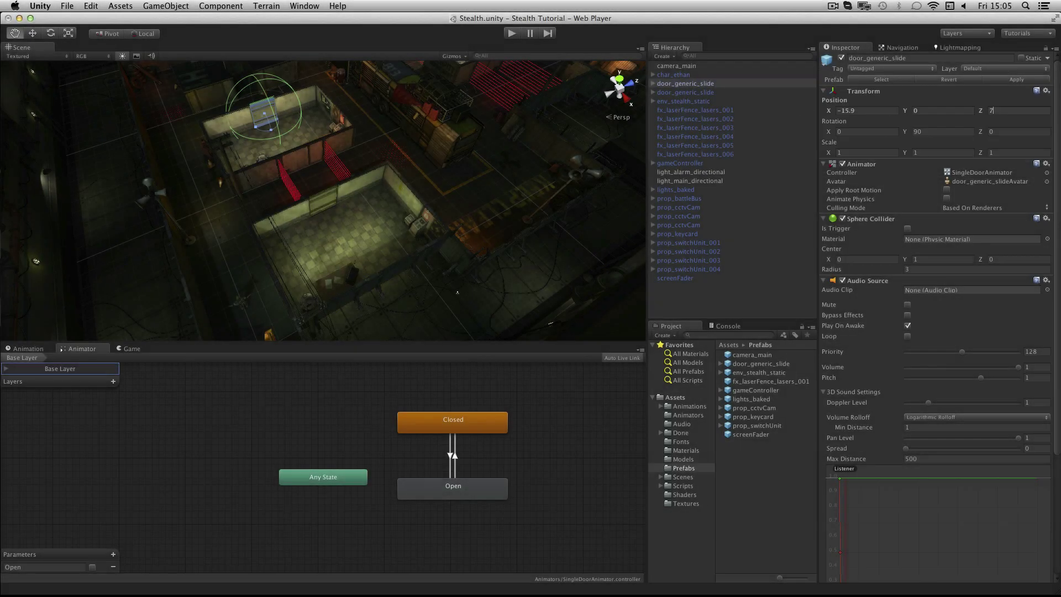
{"action": "left_click", "coordinate": [732, 85]}
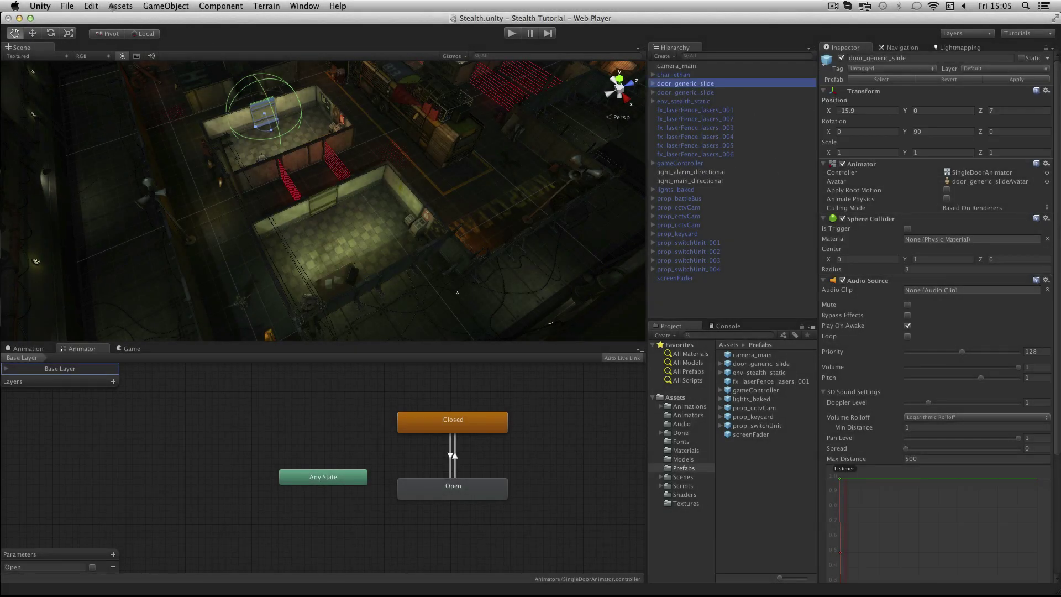
- Duplicate the door again and place the new copy at (-7.9, 0, 37)
{"action": "left_click", "coordinate": [90, 6]}
{"action": "left_click", "coordinate": [142, 87]}
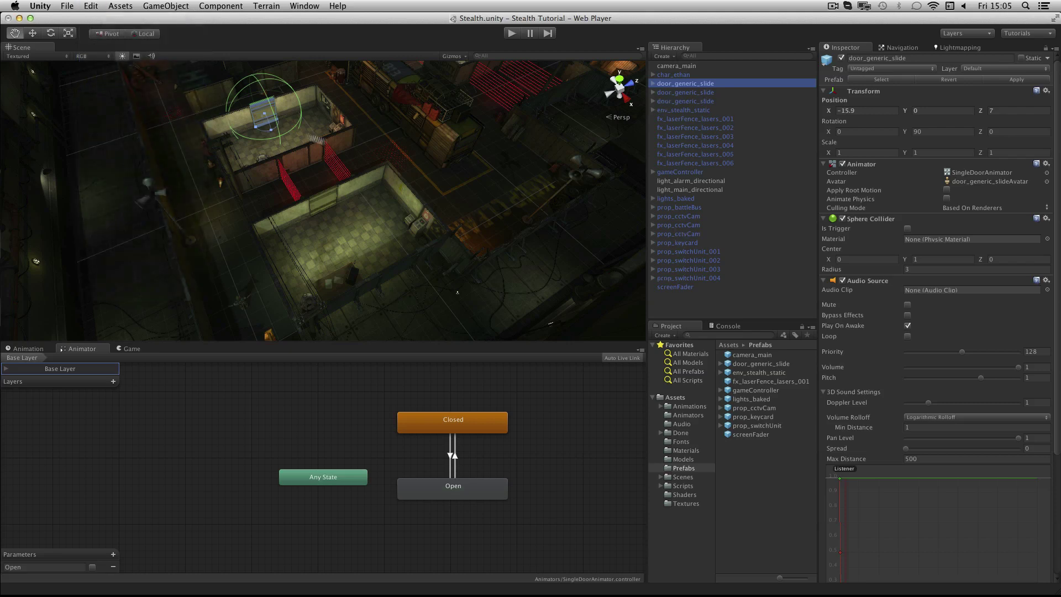
{"action": "key", "text": "BackSpace"}
{"action": "key", "text": "BackSpace"}
{"action": "key", "text": "BackSpace"}
{"action": "type", "text": "7.9"}
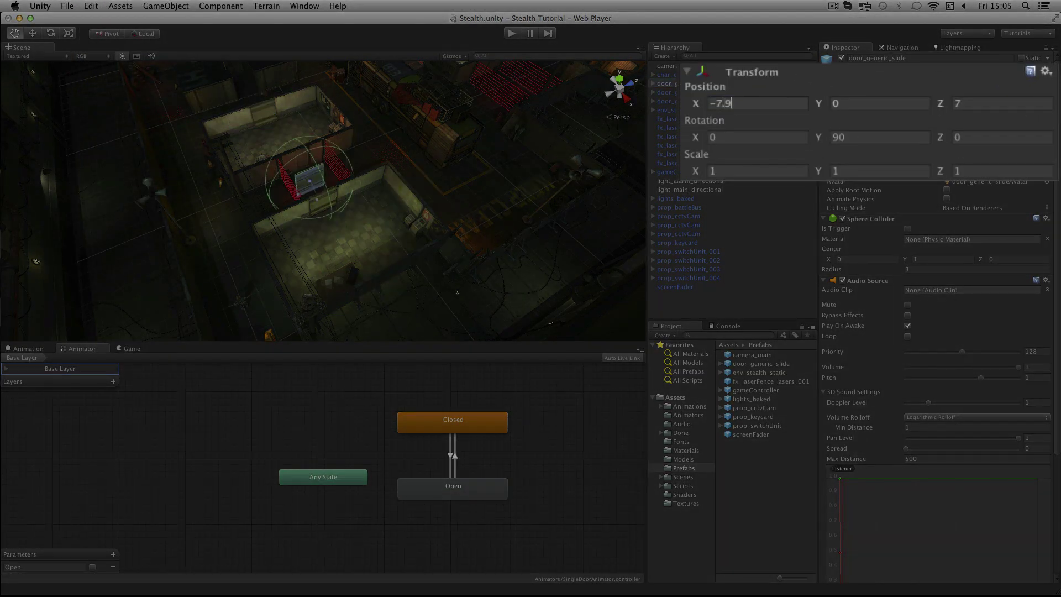
{"action": "type", "text": "37"}
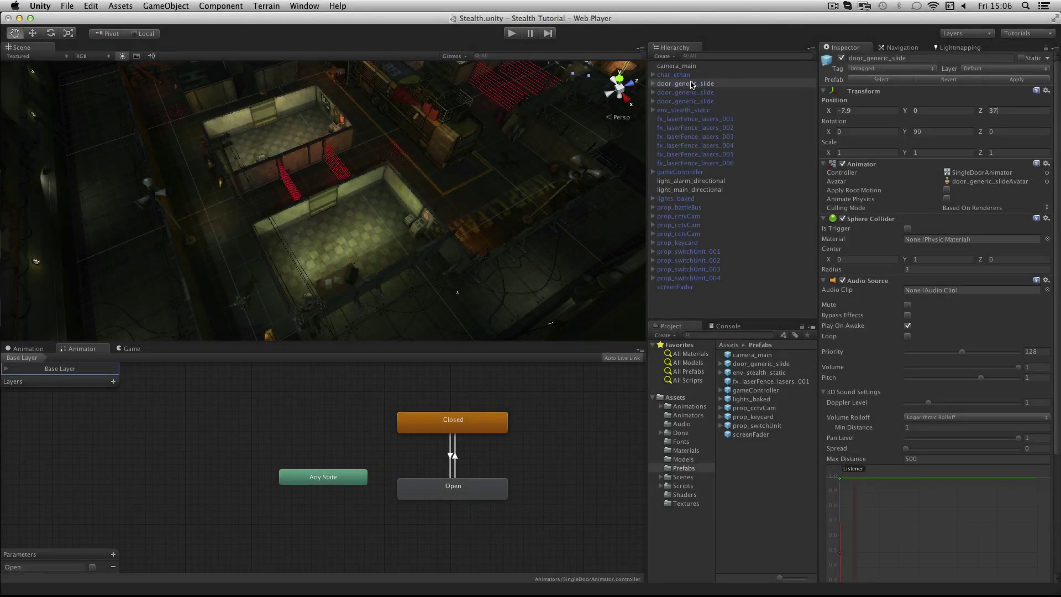
{"action": "left_click", "coordinate": [692, 85]}
{"action": "double_click", "coordinate": [694, 86]}
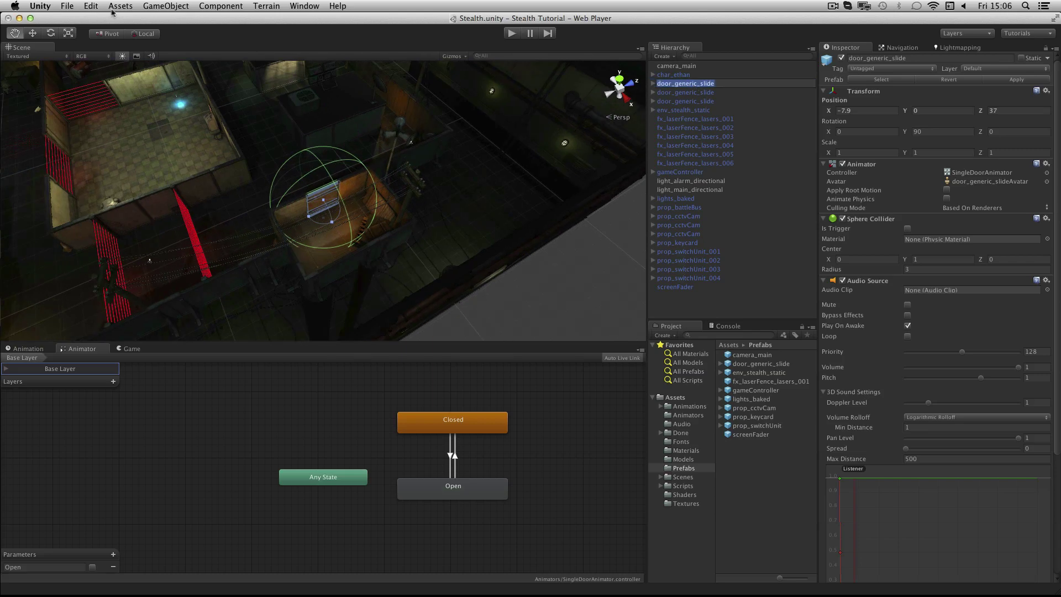
- Run the level in Play mode to test the three doors
{"action": "left_click", "coordinate": [69, 7]}
{"action": "left_click", "coordinate": [68, 6]}
{"action": "left_click", "coordinate": [105, 87]}
{"action": "left_click", "coordinate": [512, 34]}
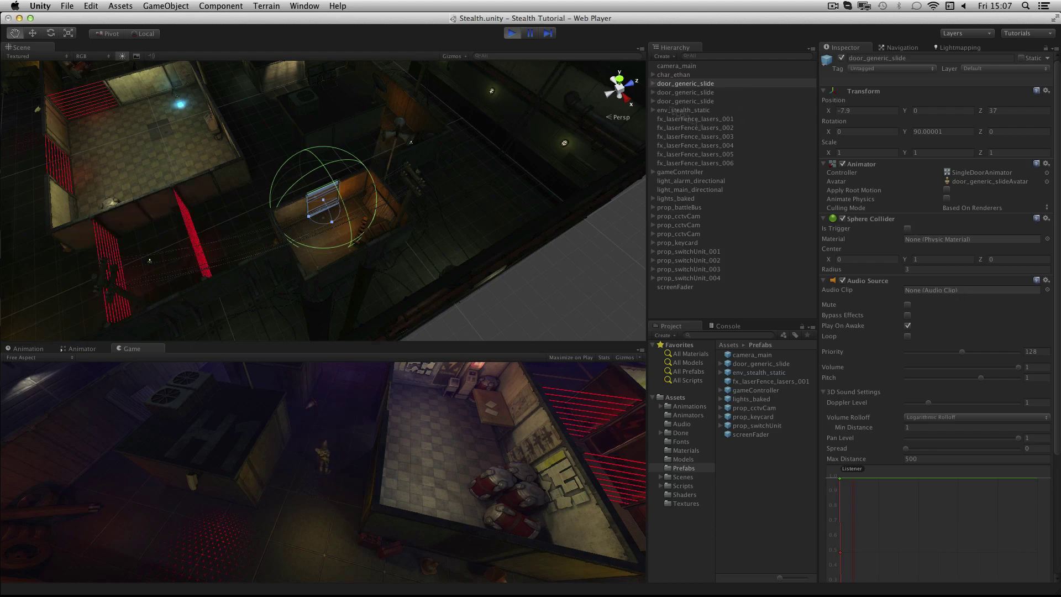
- Stop Play mode, tick Is Trigger on the door's Sphere Collider, and Apply it to the prefab
{"action": "left_click", "coordinate": [514, 35]}
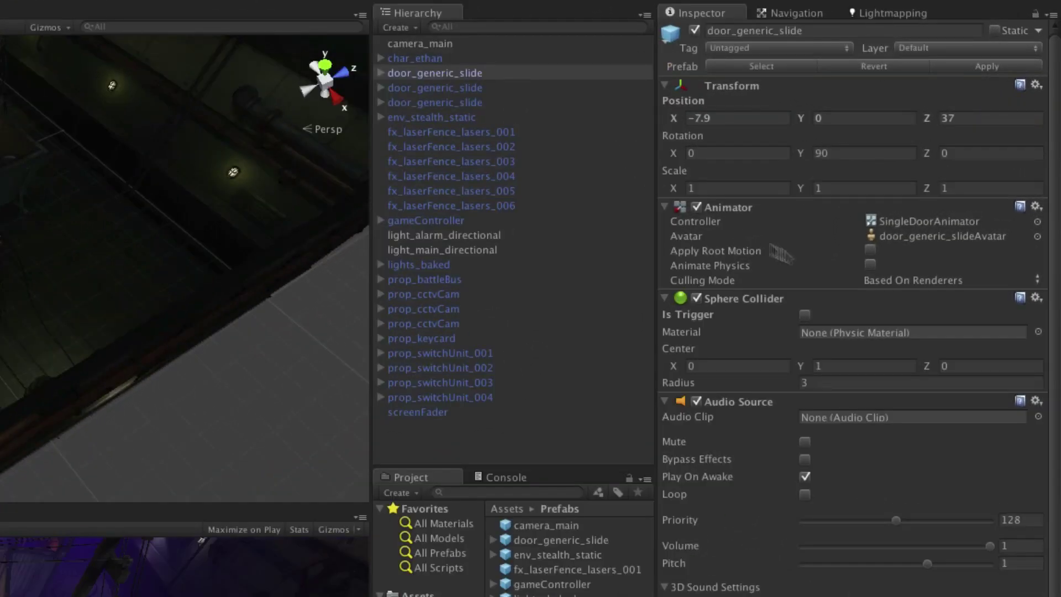
{"action": "left_click", "coordinate": [493, 74]}
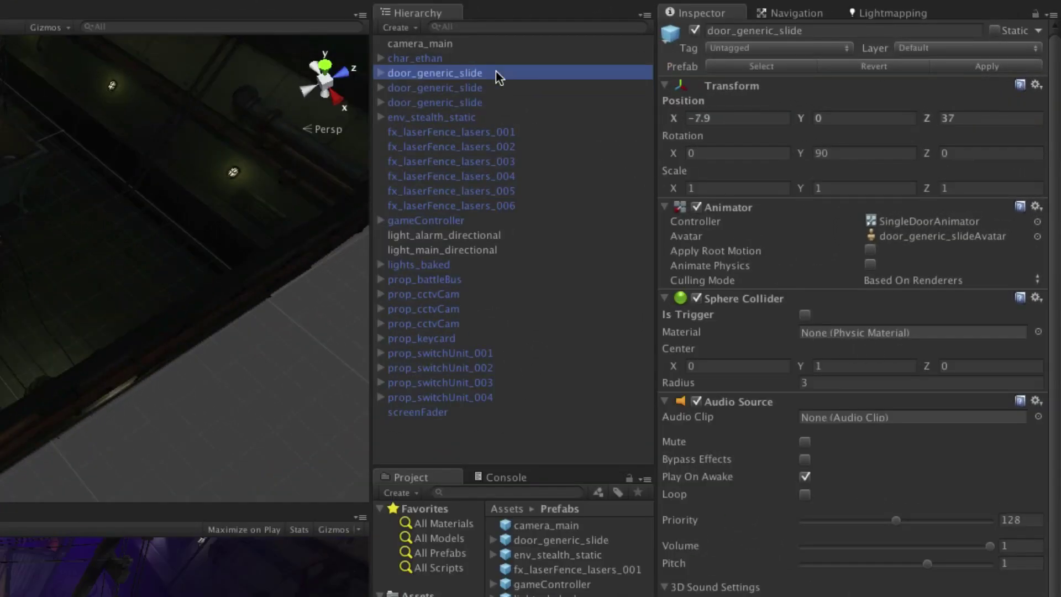
{"action": "left_click", "coordinate": [802, 314]}
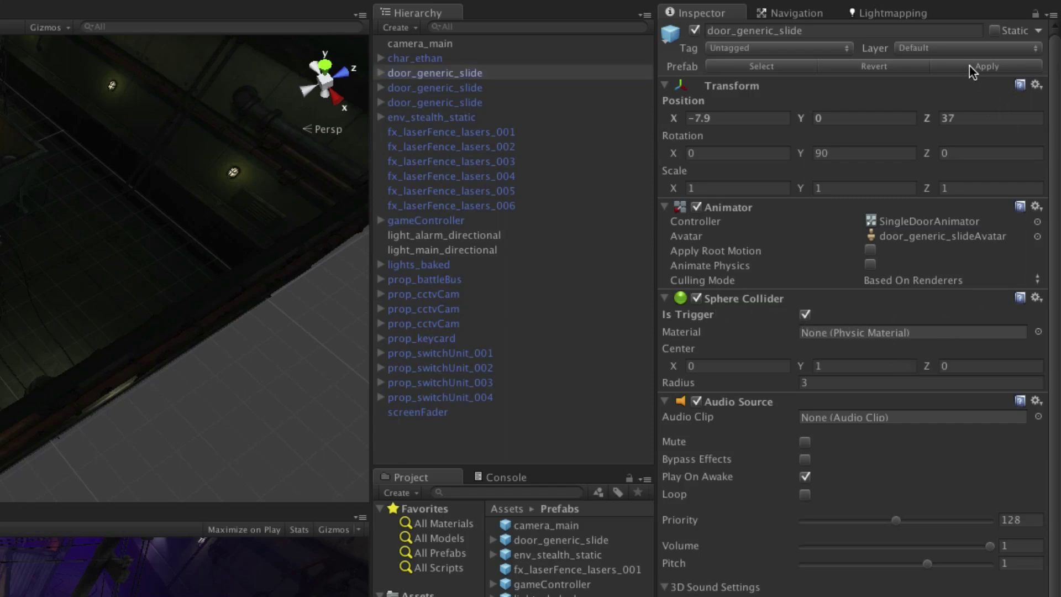
{"action": "left_click", "coordinate": [987, 68]}
{"action": "left_click", "coordinate": [535, 87]}
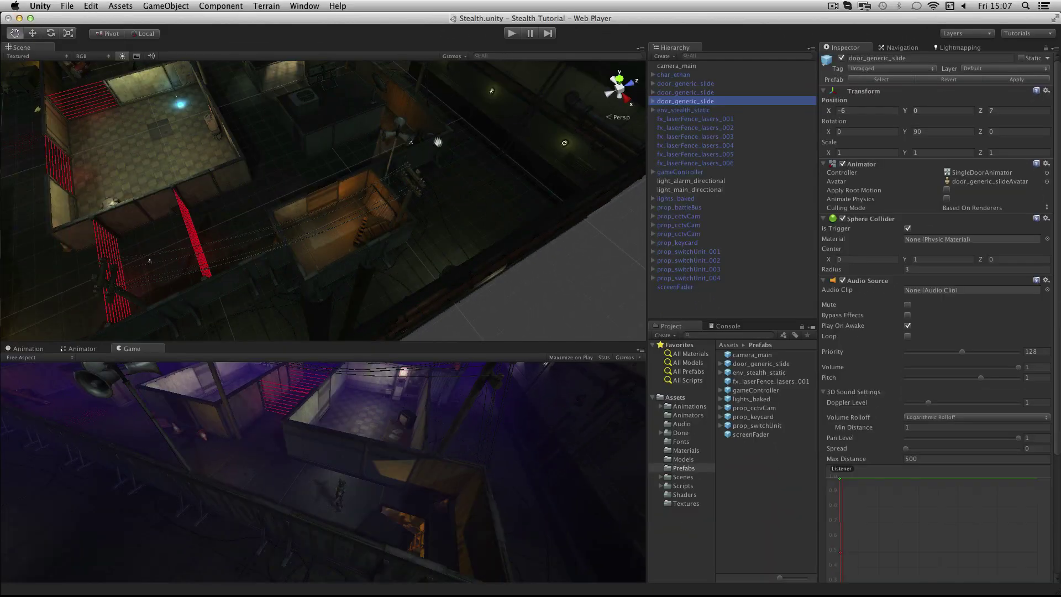
{"action": "key", "text": "ctrl+p"}
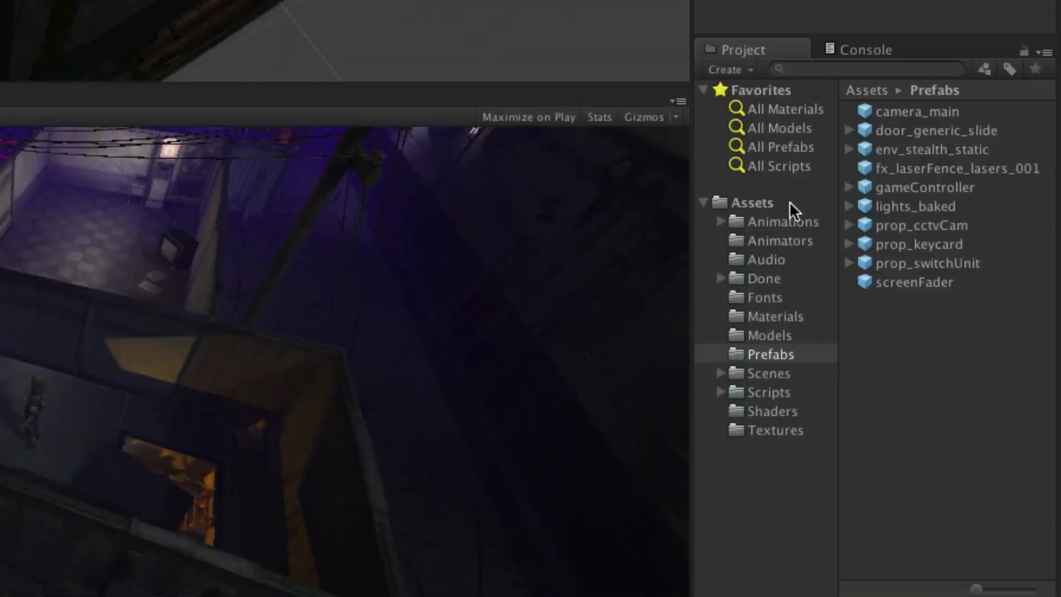
- Move the DoorAnimation script from the Assets root into the Scripts folder
{"action": "left_click", "coordinate": [696, 398]}
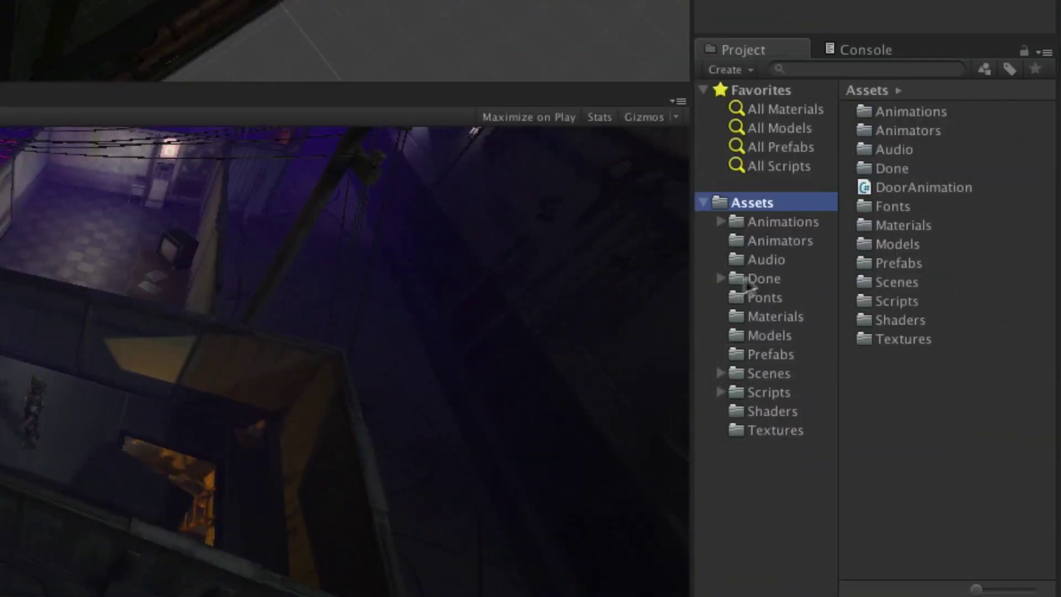
{"action": "left_click", "coordinate": [719, 391]}
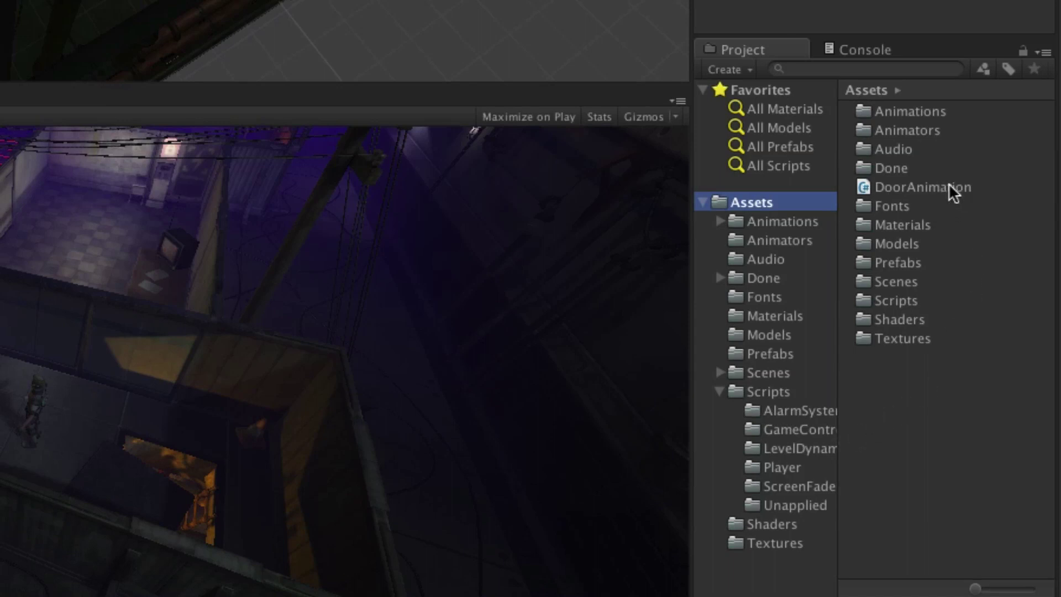
{"action": "left_click_drag", "start_coordinate": [952, 189], "coordinate": [824, 449]}
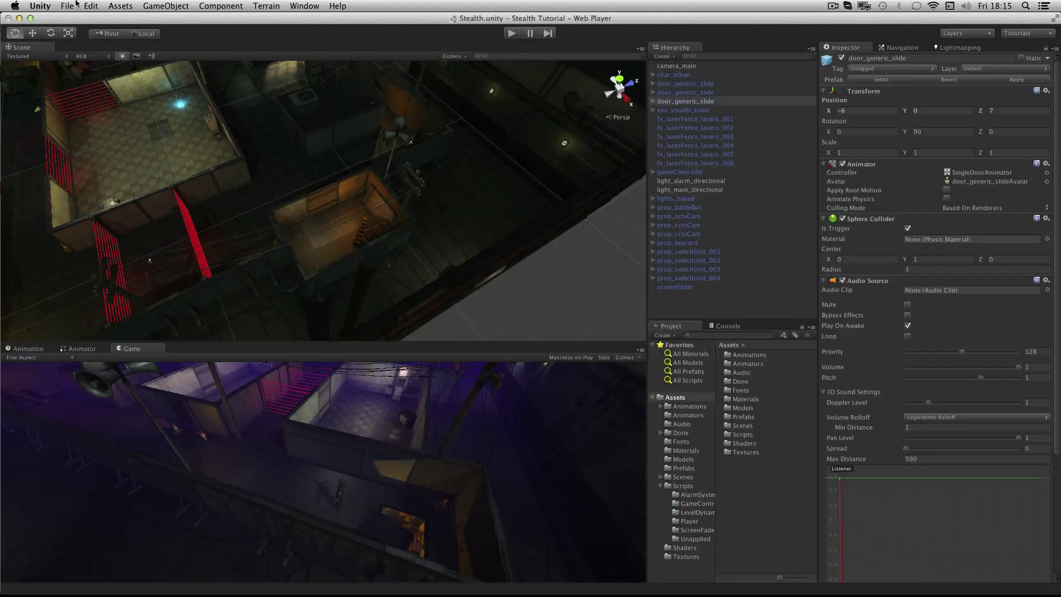
- Save the scene and then the project from the File menu
{"action": "left_click", "coordinate": [76, 5]}
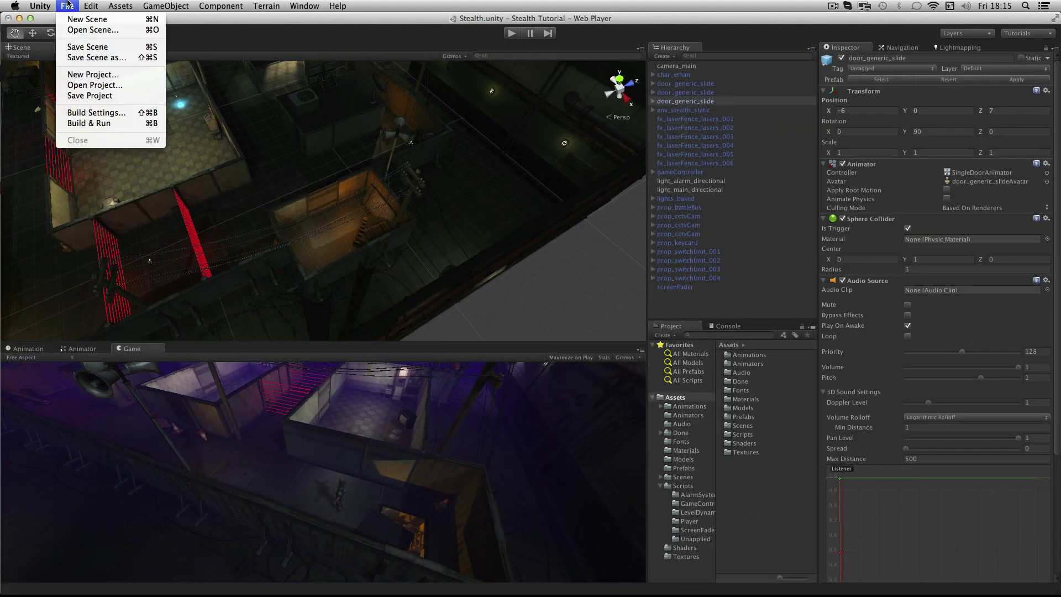
{"action": "left_click", "coordinate": [87, 47]}
{"action": "left_click", "coordinate": [73, 6]}
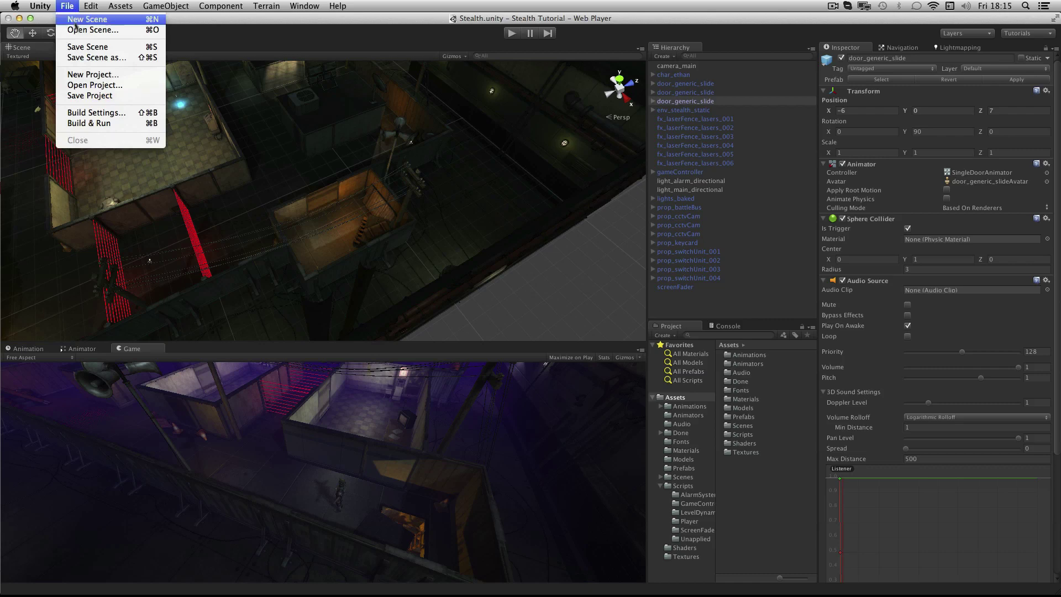
{"action": "left_click", "coordinate": [89, 95]}
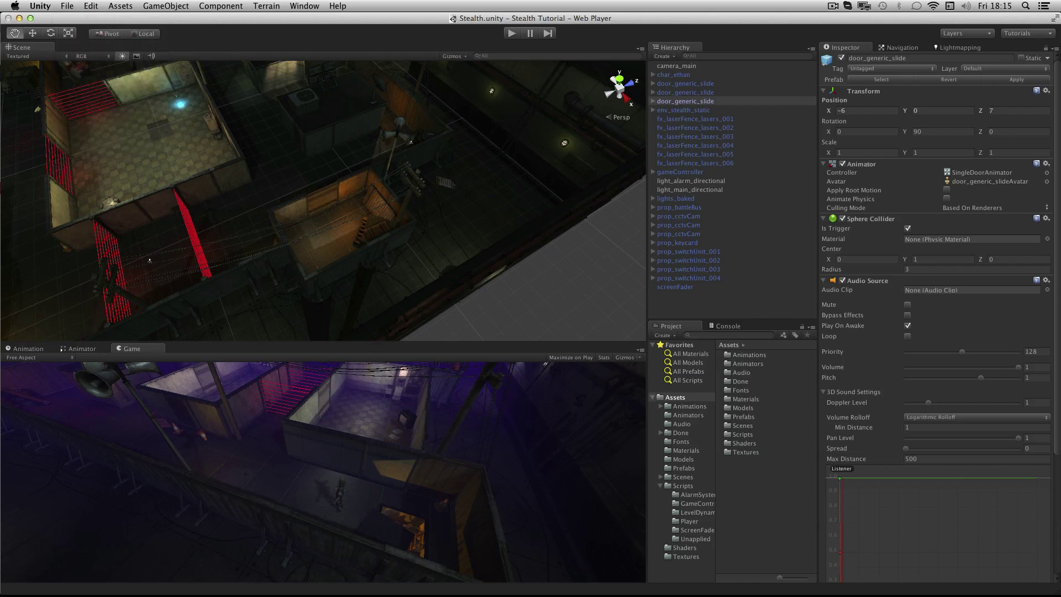